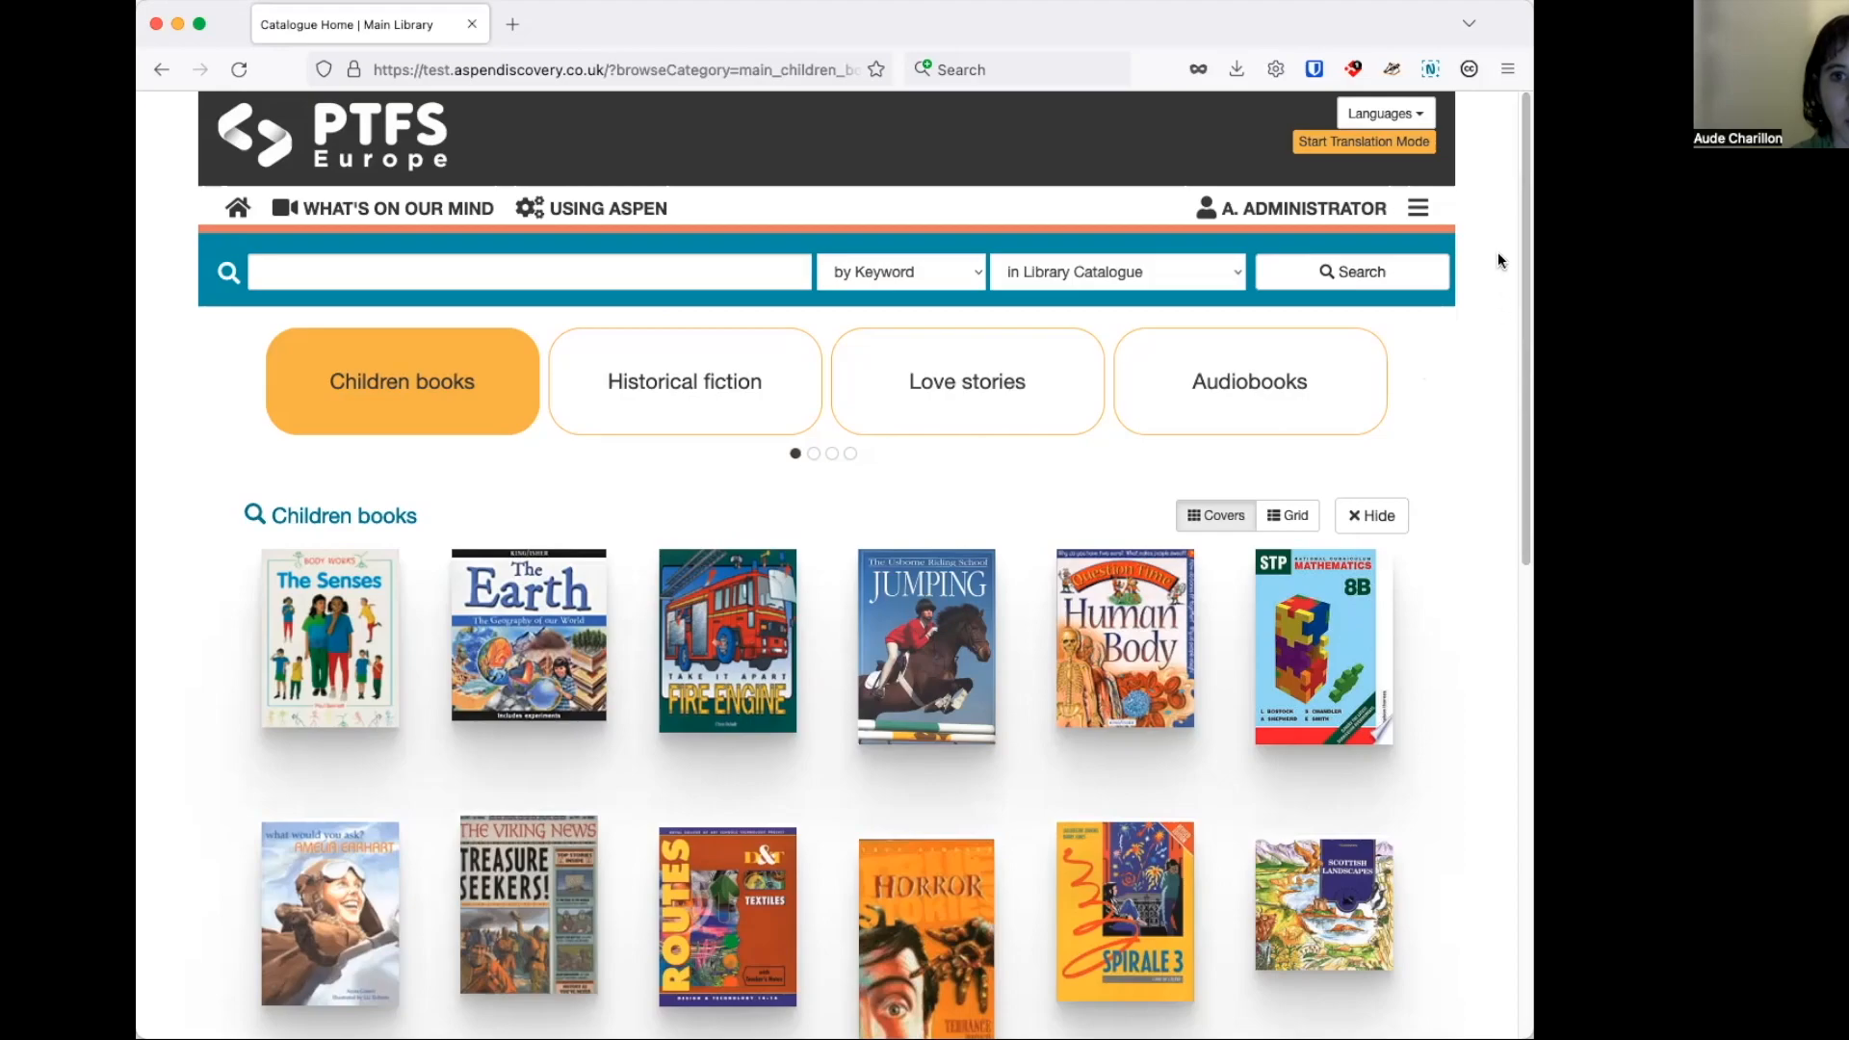
Open the list of themes in Aspen Administration.
{"action": "left_click", "coordinate": [1414, 210]}
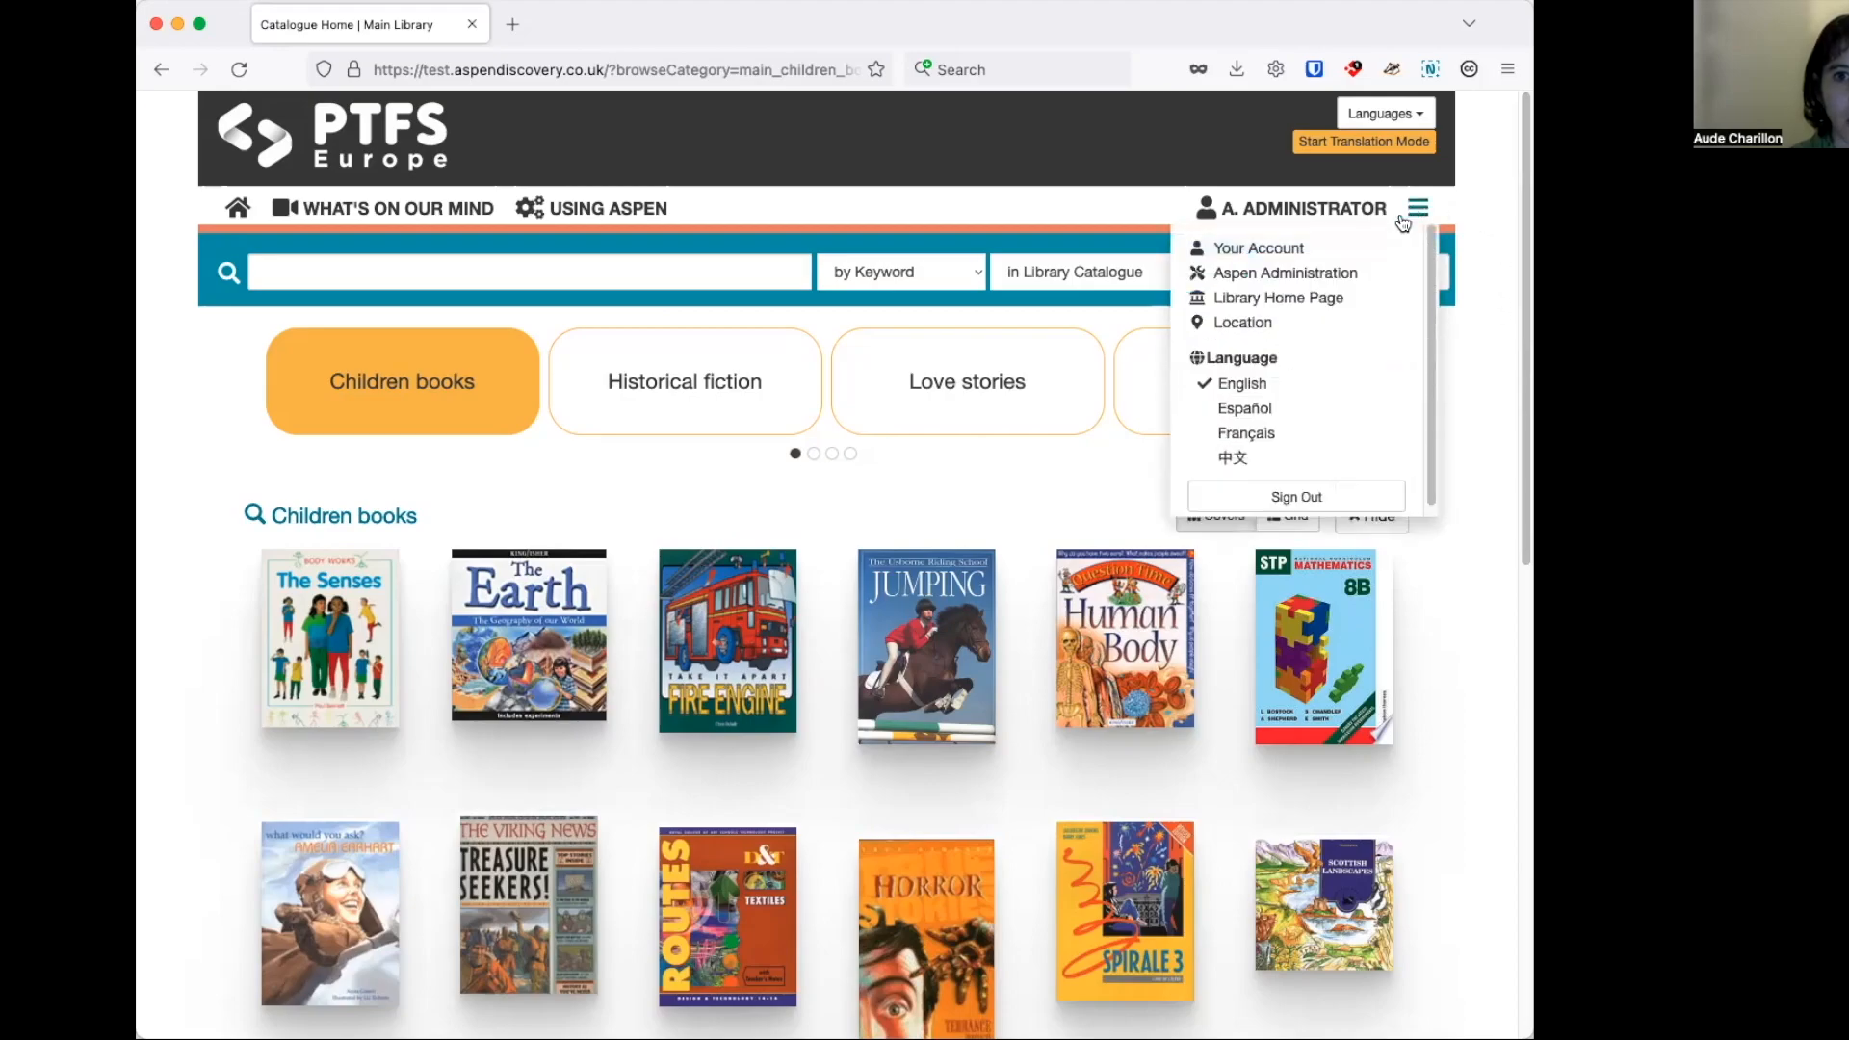
{"action": "left_click", "coordinate": [1312, 272]}
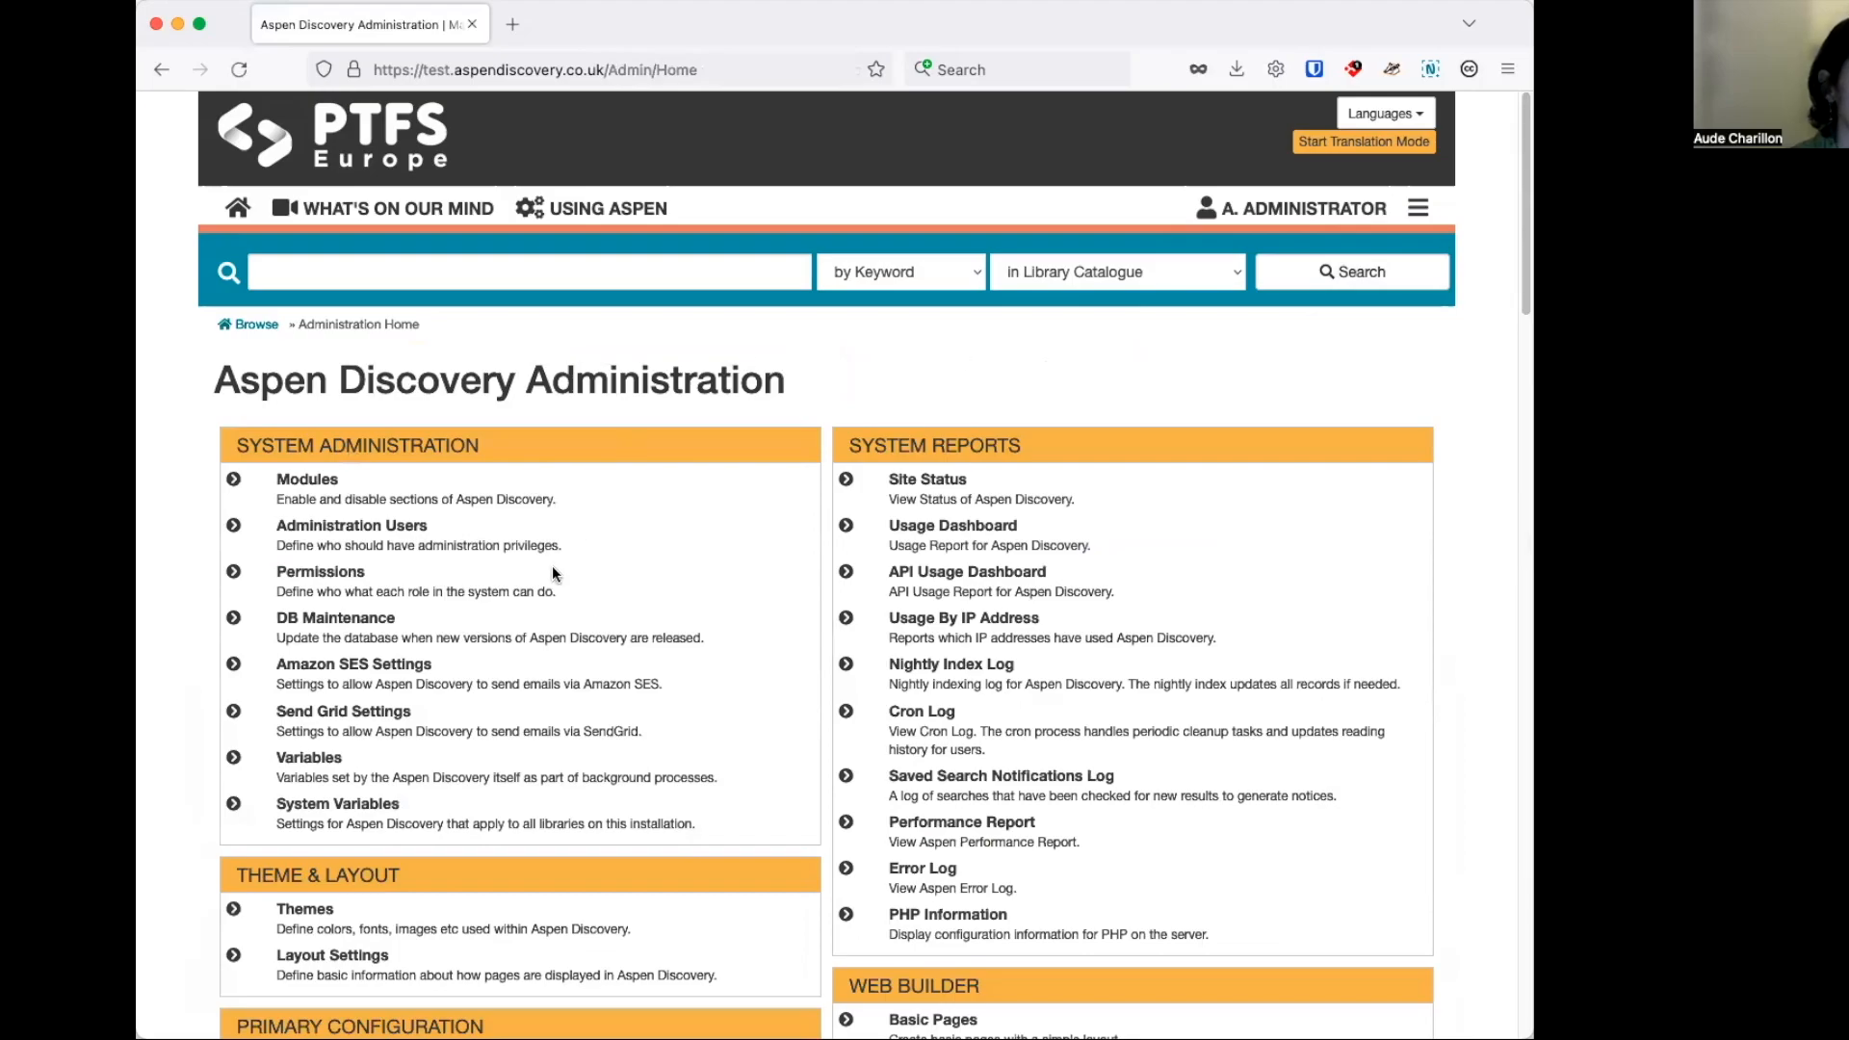
{"action": "scroll", "coordinate": [554, 572], "scroll_direction": "down", "scroll_amount": 2}
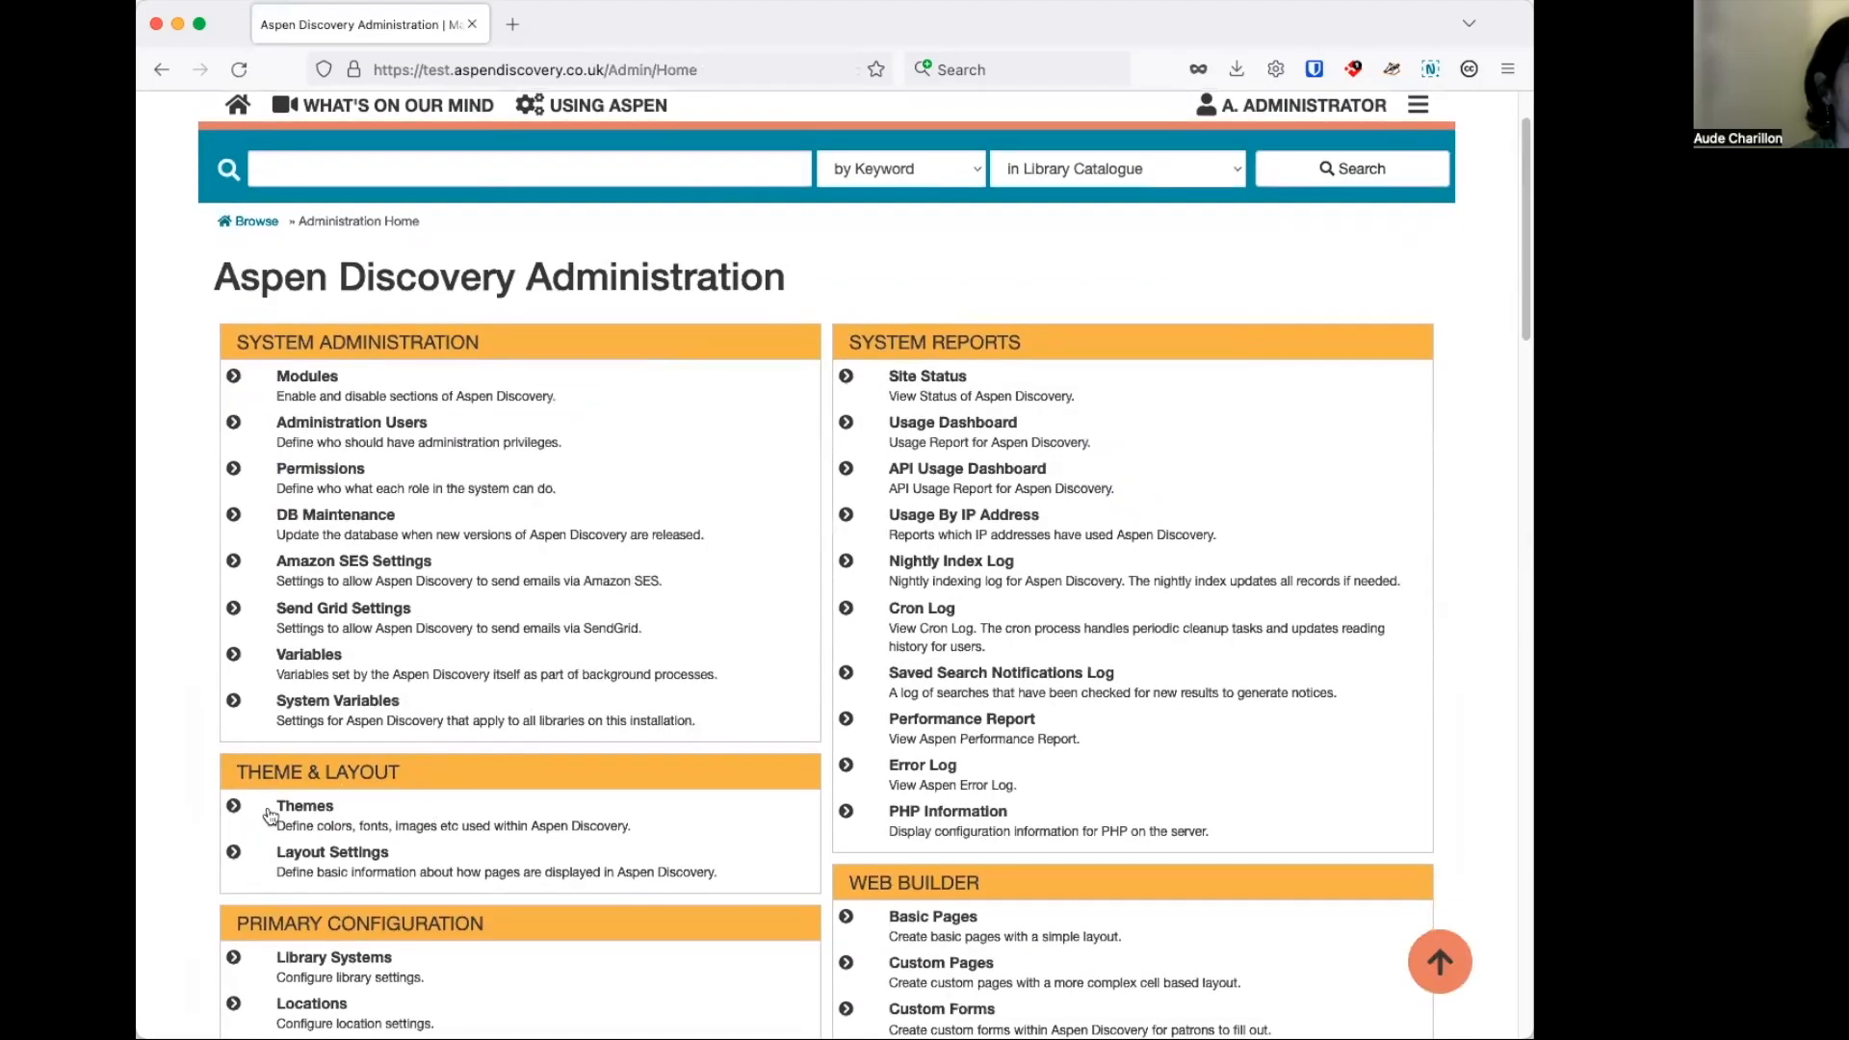
{"action": "left_click", "coordinate": [321, 809]}
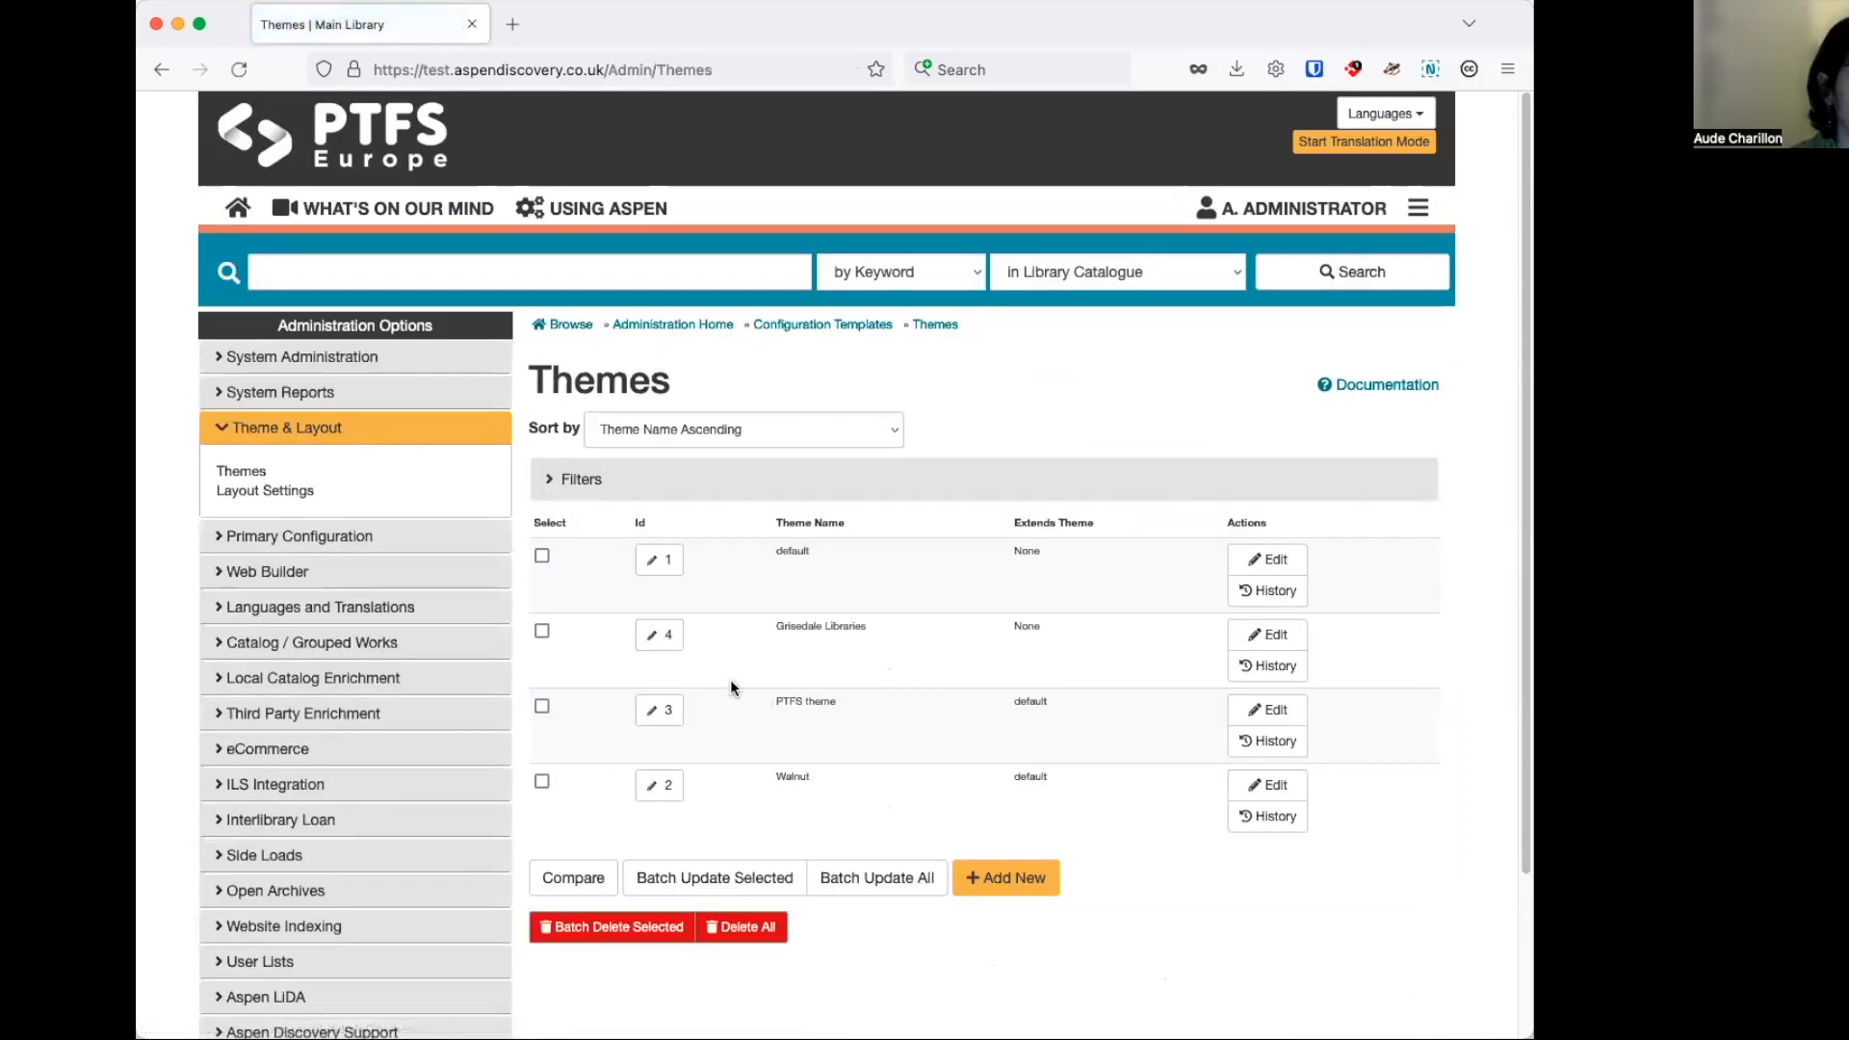
Make the header and footer full width in the PTFS theme and save the theme.
{"action": "left_click", "coordinate": [659, 710]}
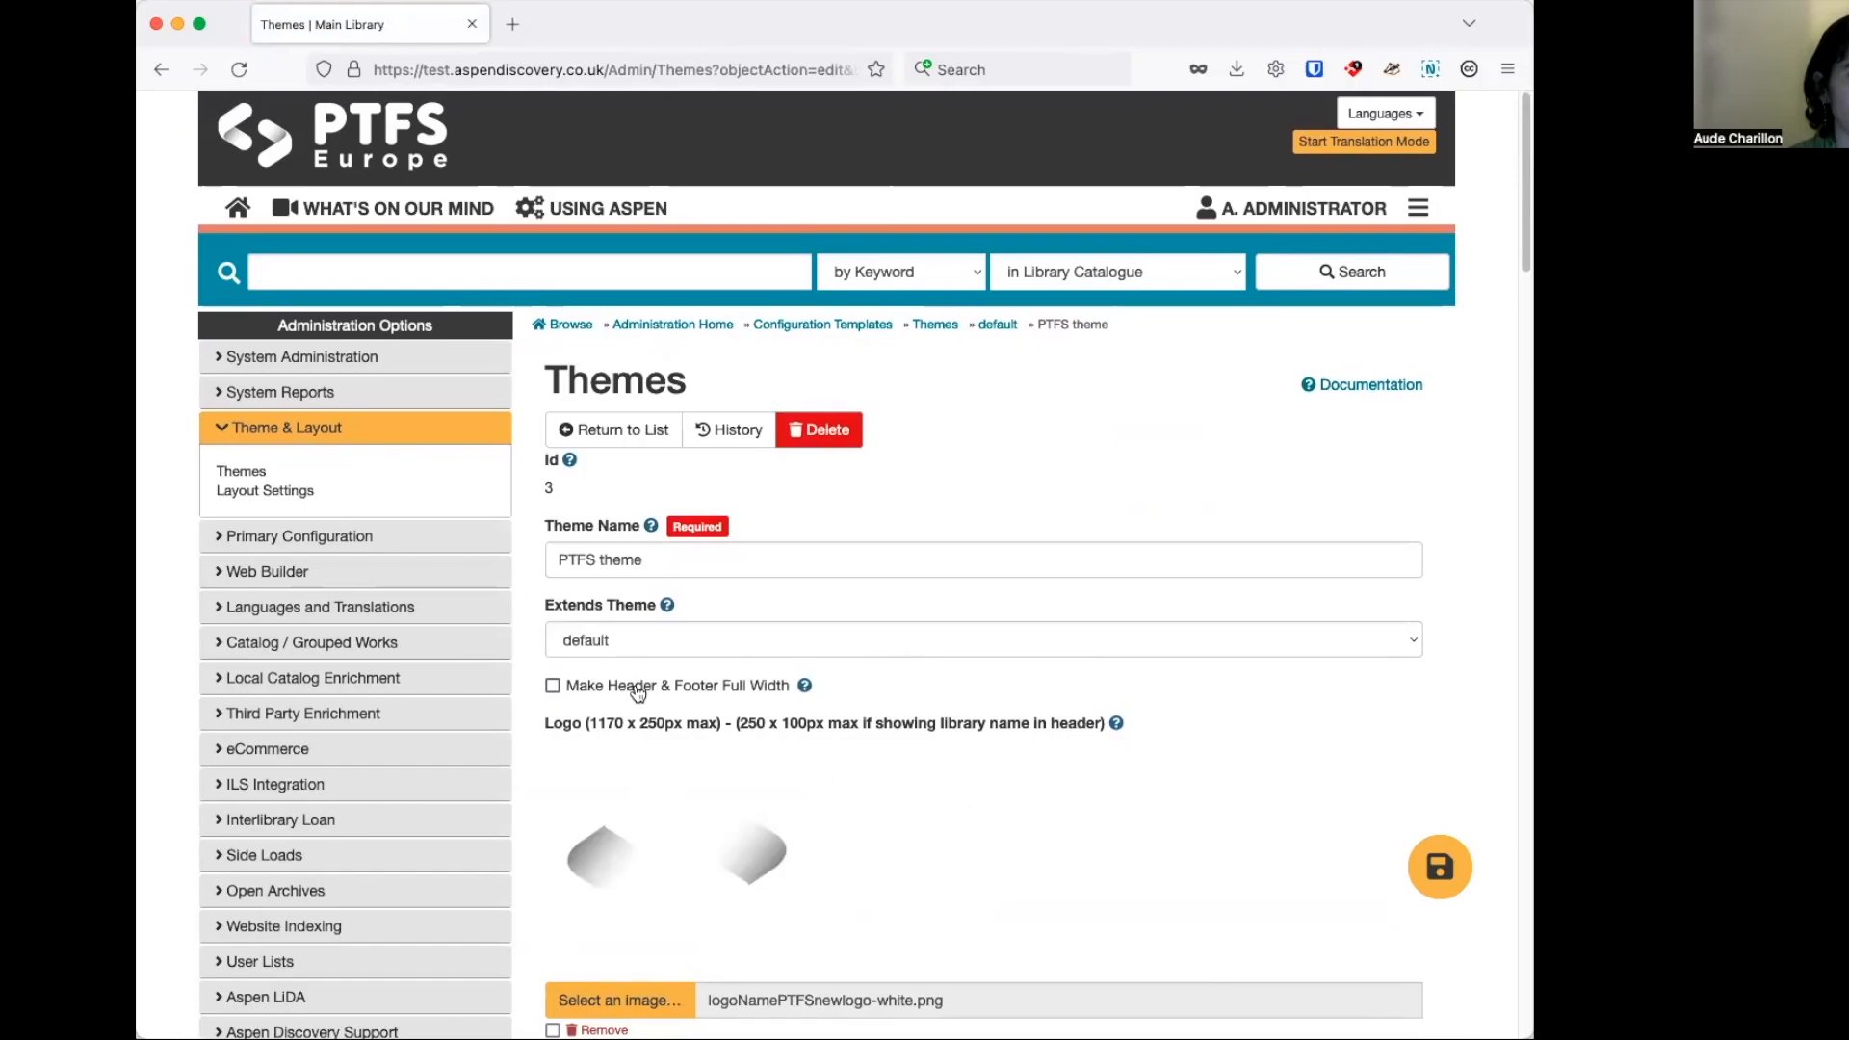
{"action": "left_click", "coordinate": [1442, 866]}
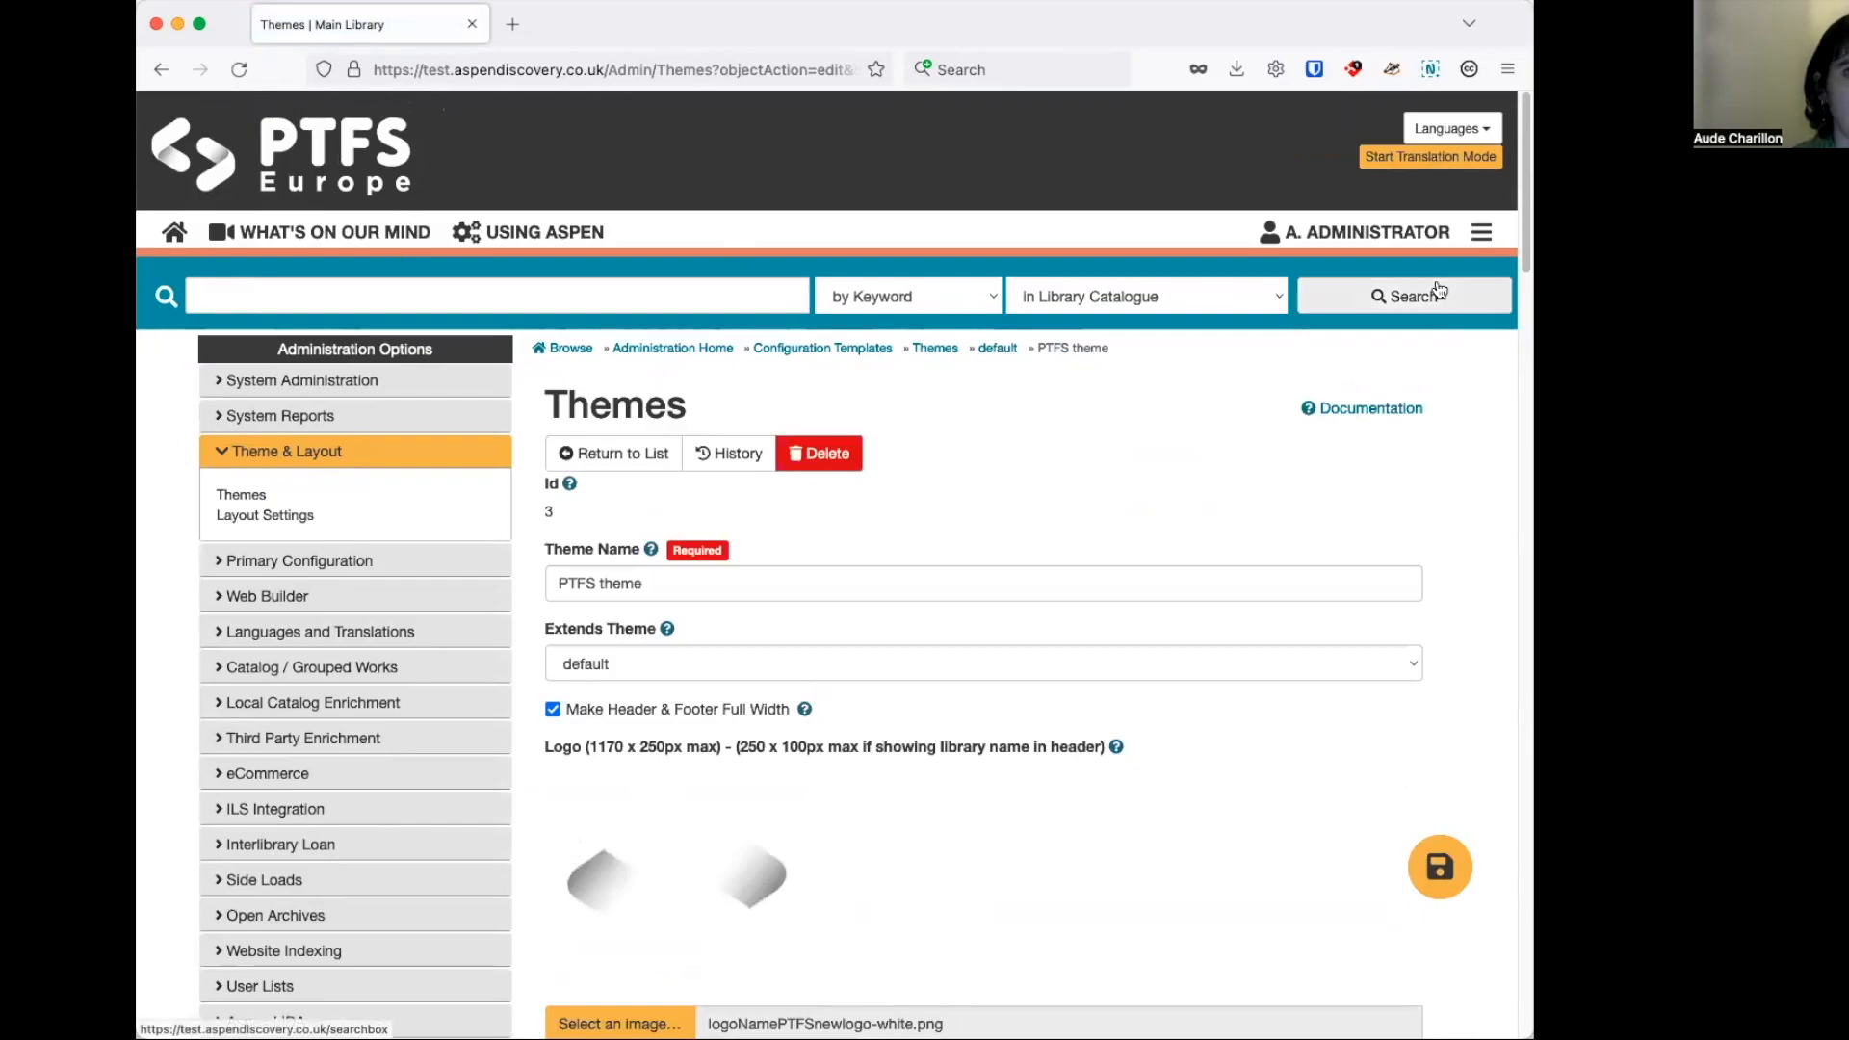
Open the catalogue home page in a separate tab and examine its header and footer width.
{"action": "right_click", "coordinate": [166, 220]}
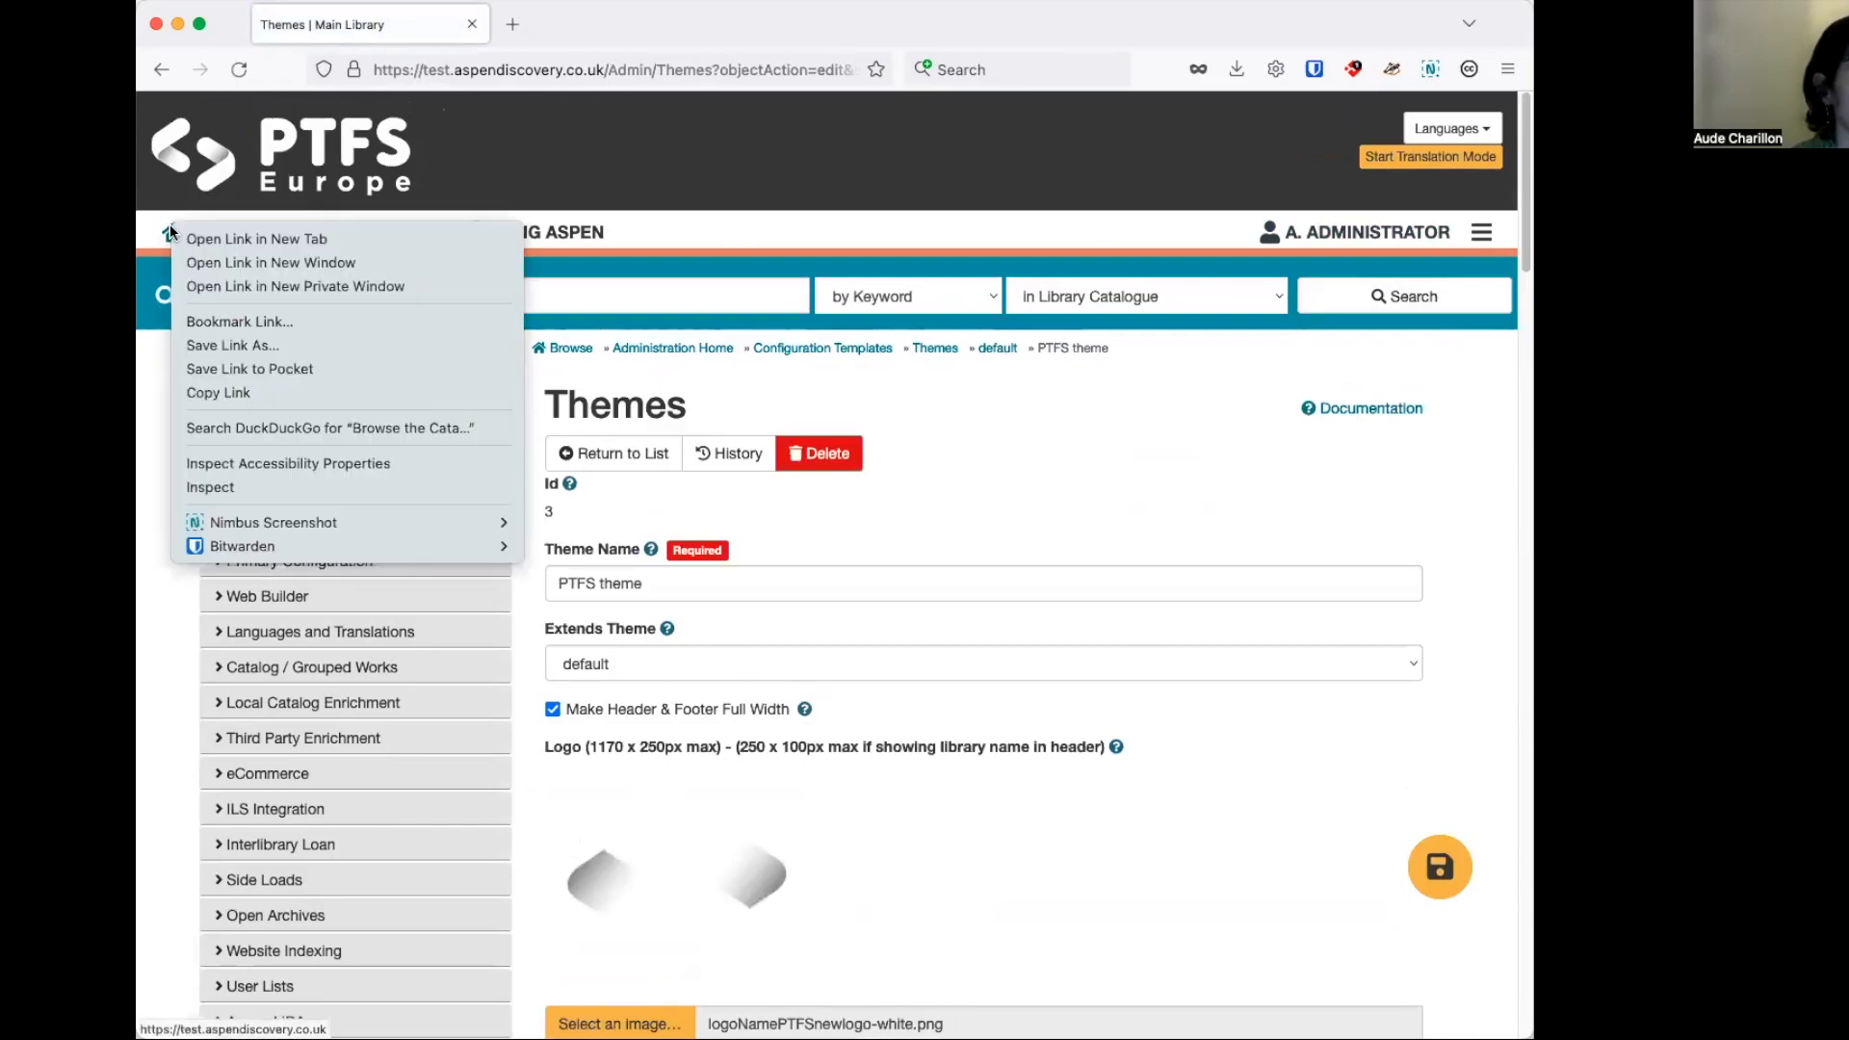
{"action": "left_click", "coordinate": [250, 234]}
{"action": "left_click", "coordinate": [616, 27]}
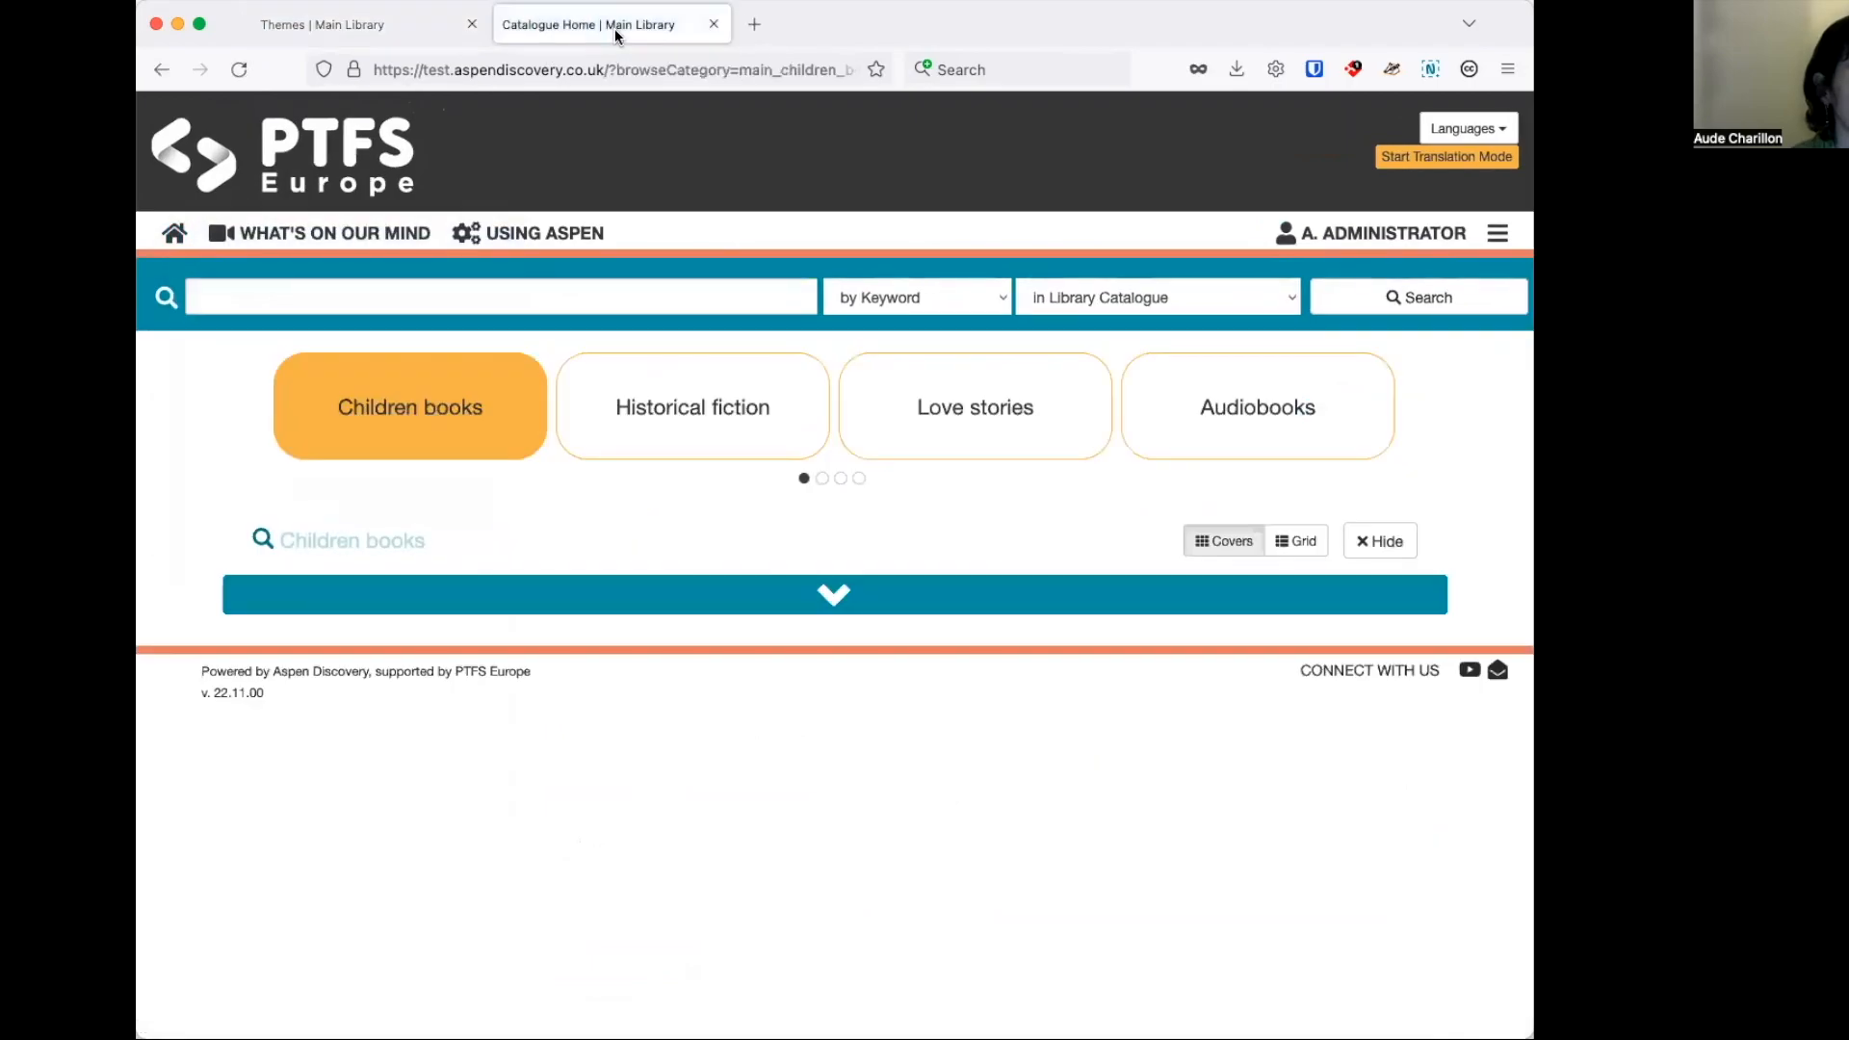
{"action": "scroll", "coordinate": [1435, 385], "scroll_direction": "down", "scroll_amount": 6}
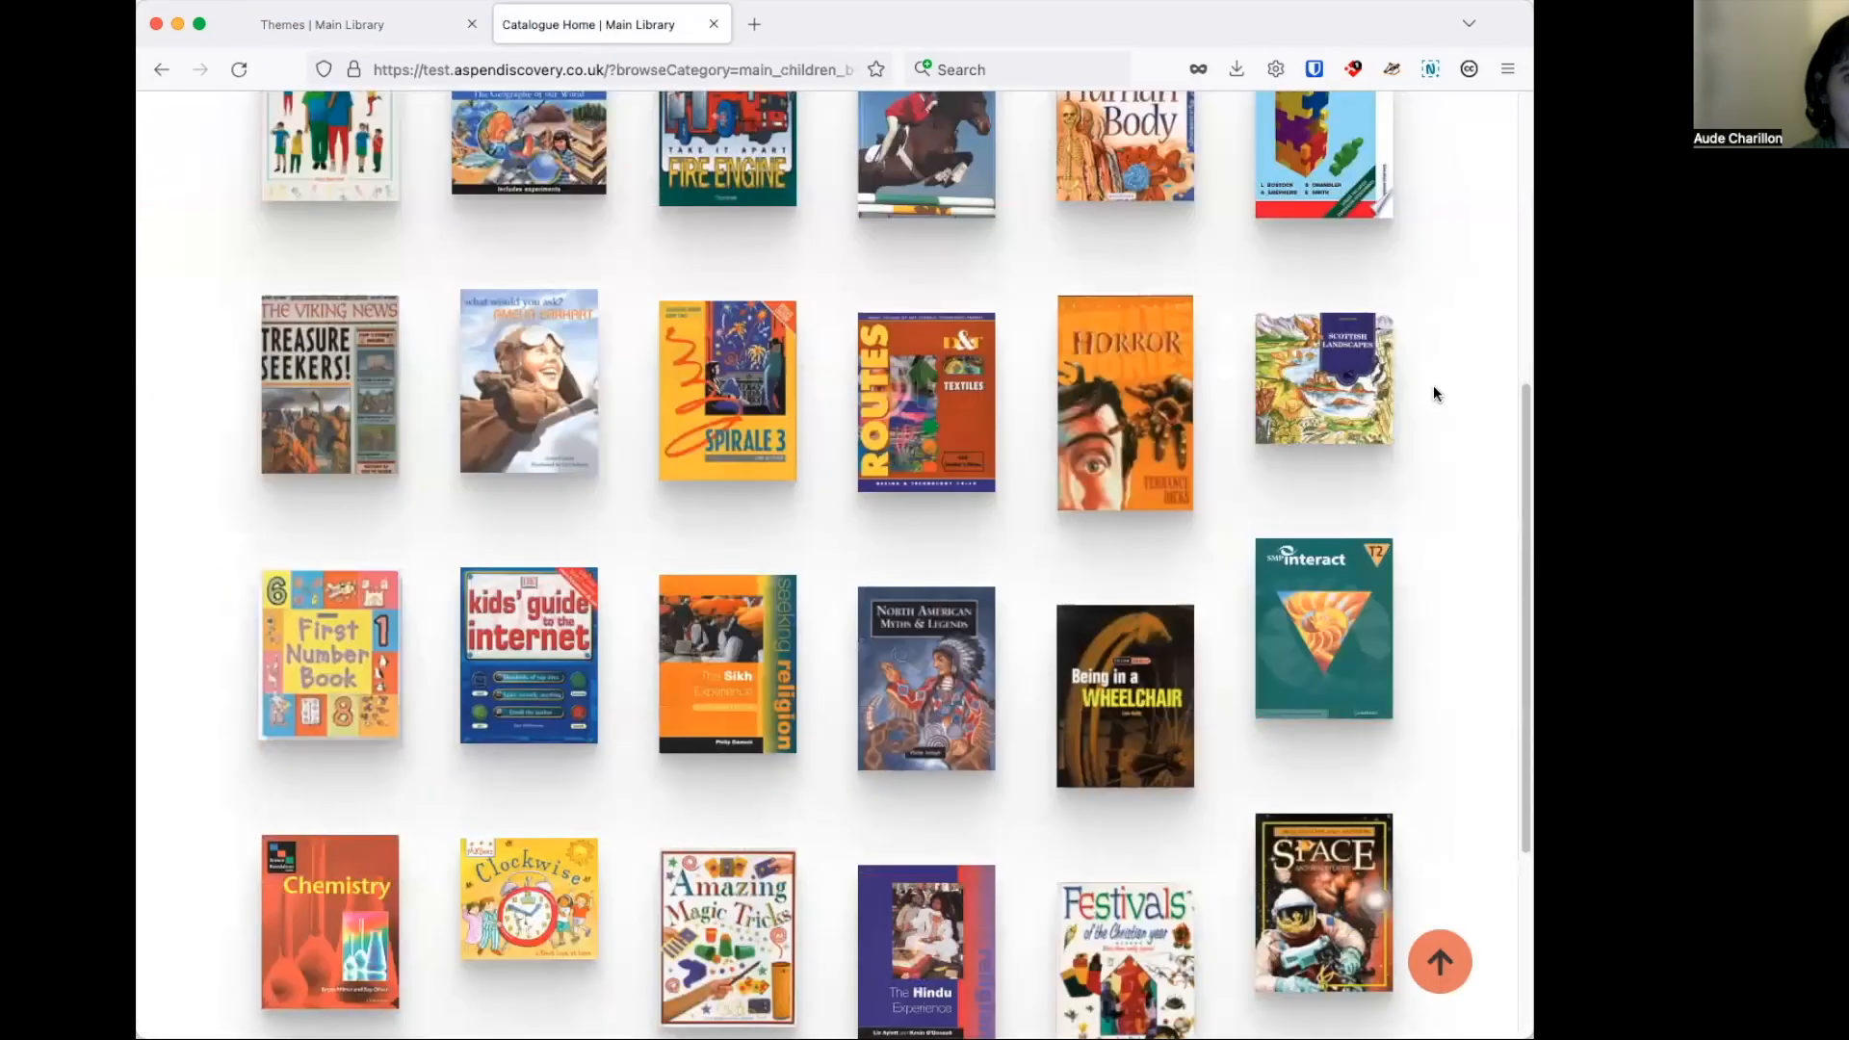
{"action": "scroll", "coordinate": [1431, 390], "scroll_direction": "down", "scroll_amount": 4}
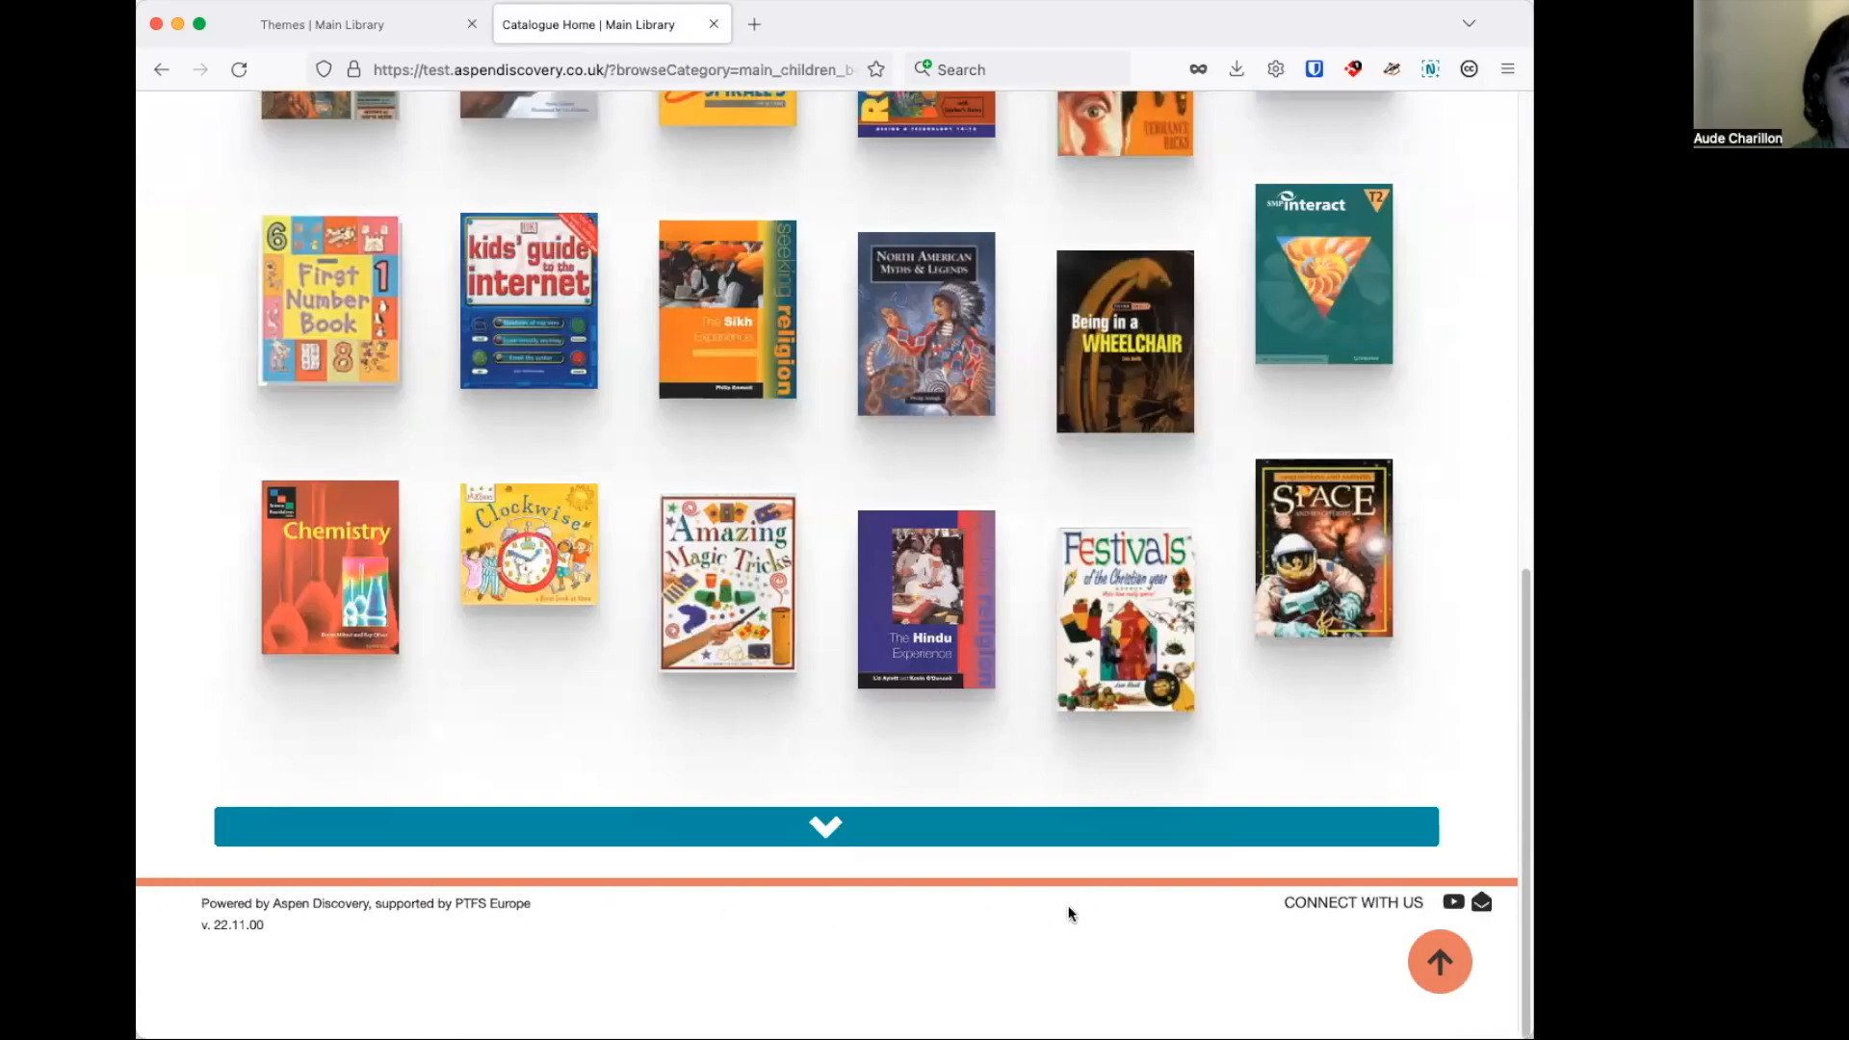
{"action": "scroll", "coordinate": [1196, 641], "scroll_direction": "up", "scroll_amount": 2}
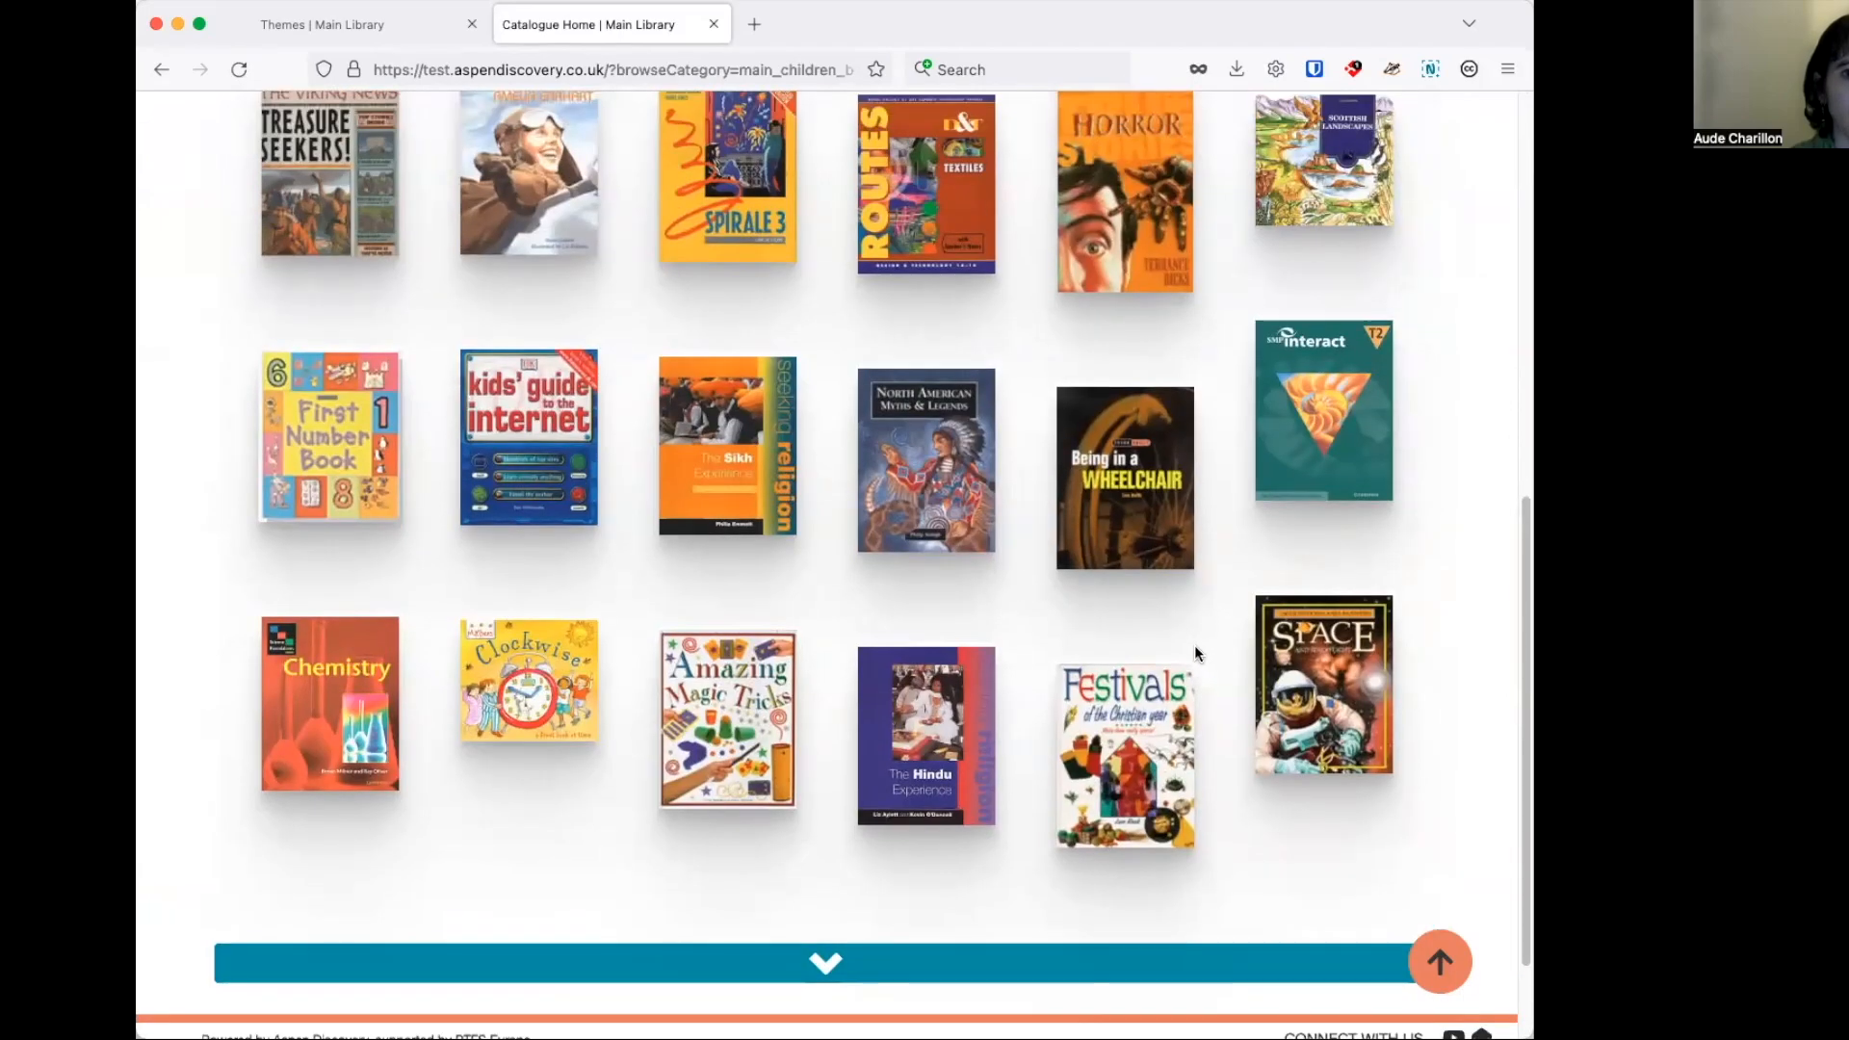
{"action": "scroll", "coordinate": [1216, 643], "scroll_direction": "up", "scroll_amount": 8}
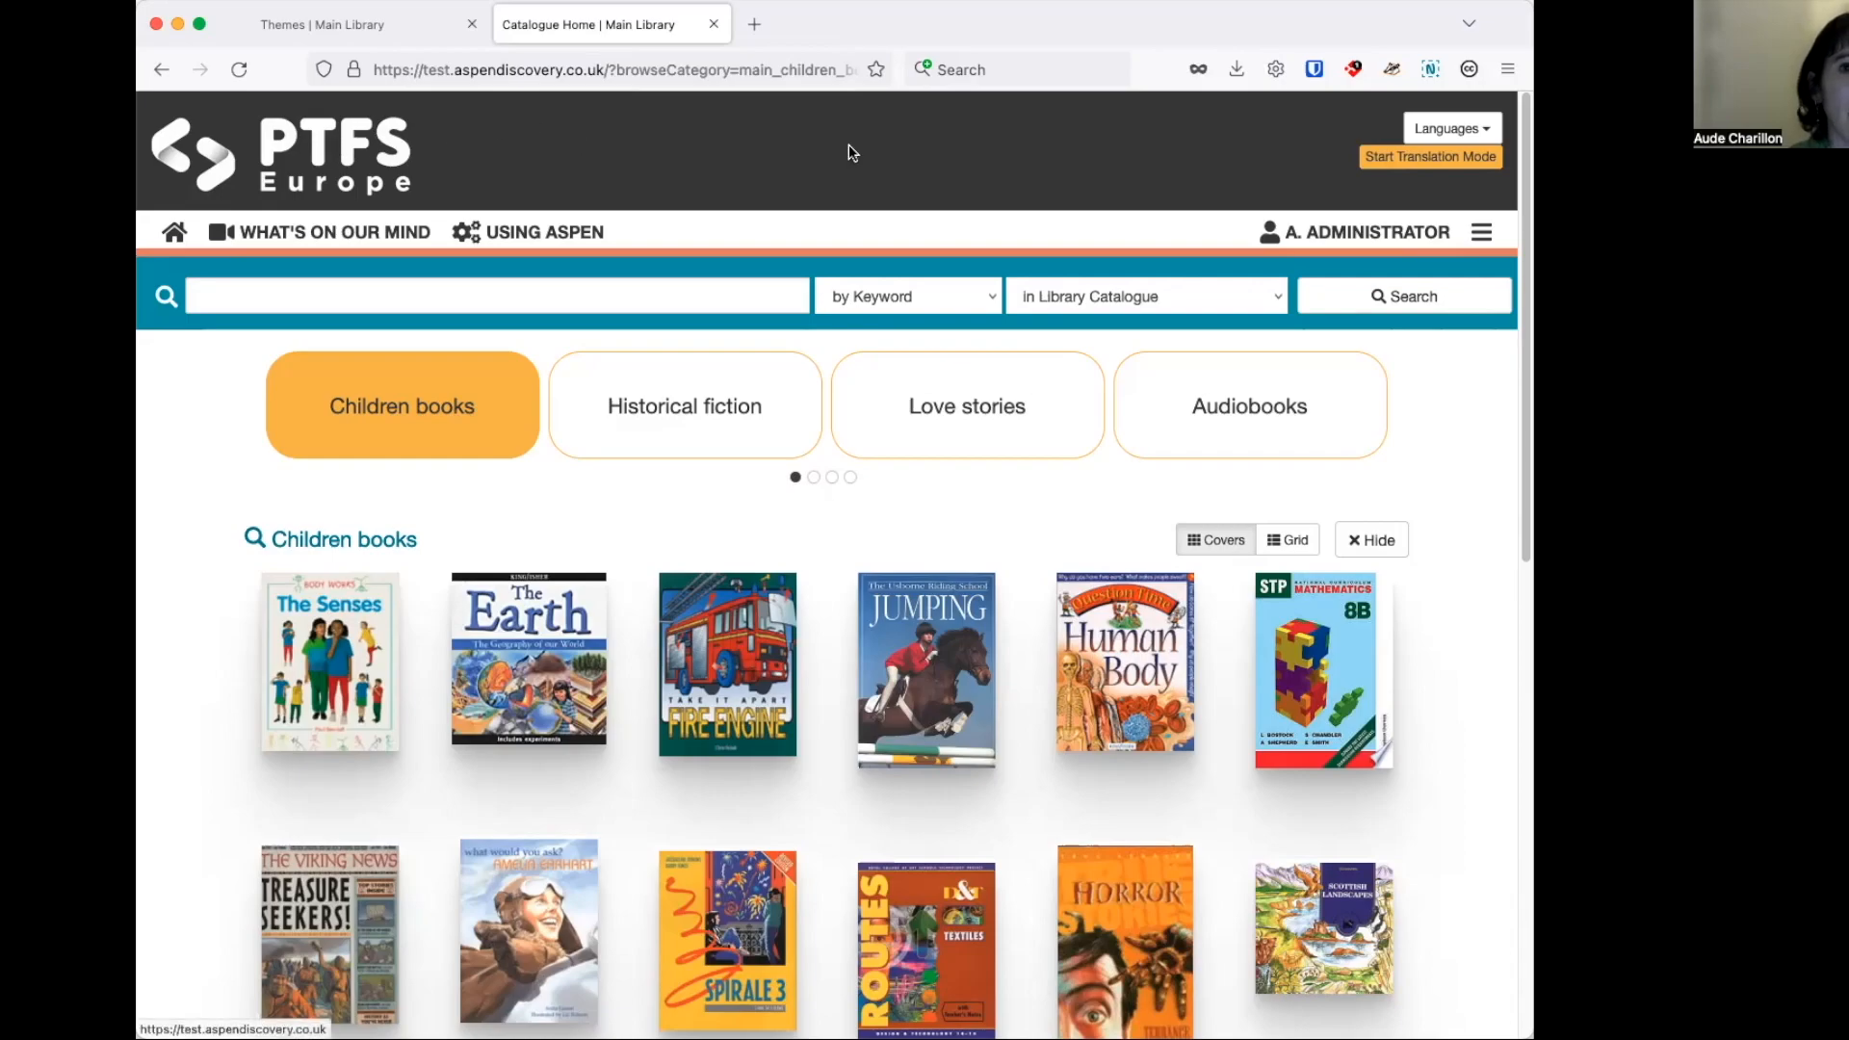
Add PTFS-Europe-Homepage-Illustrations.png from Downloads as the PTFS theme's header background image and save the theme.
{"action": "left_click", "coordinate": [393, 32]}
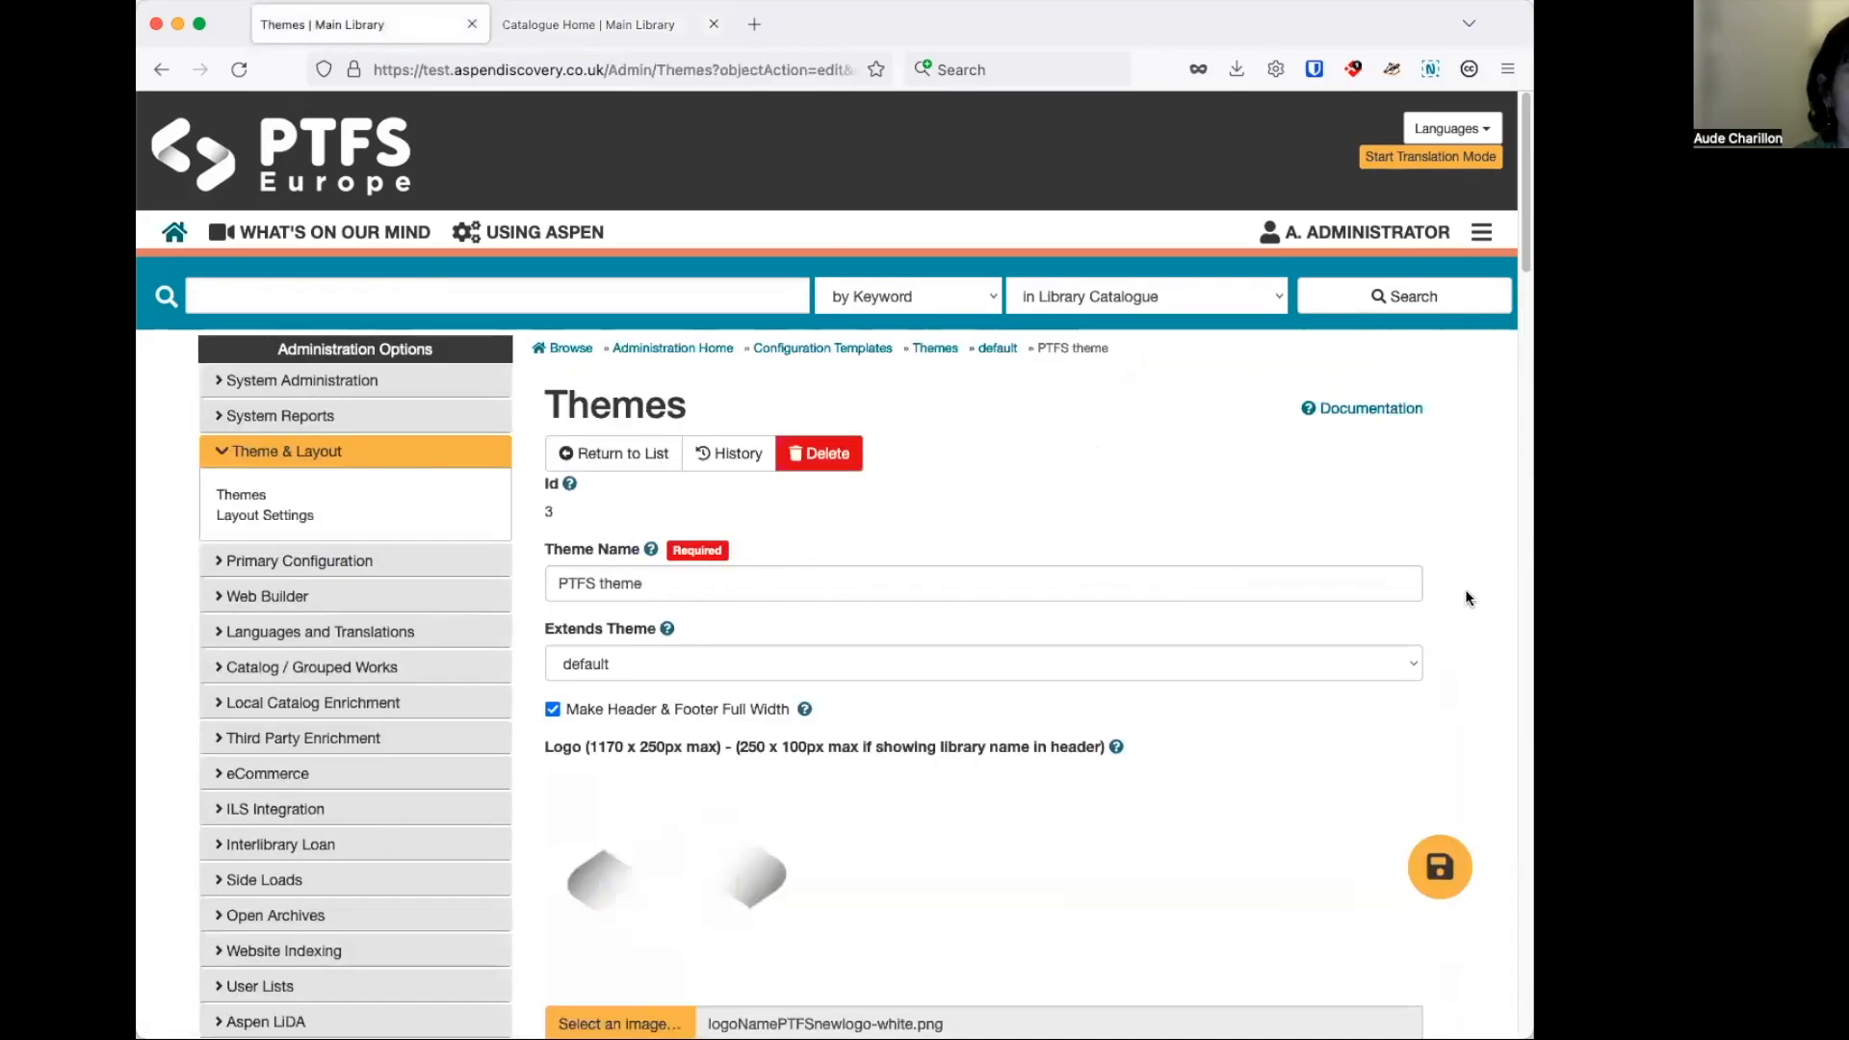
{"action": "scroll", "coordinate": [1453, 584], "scroll_direction": "down", "scroll_amount": 8}
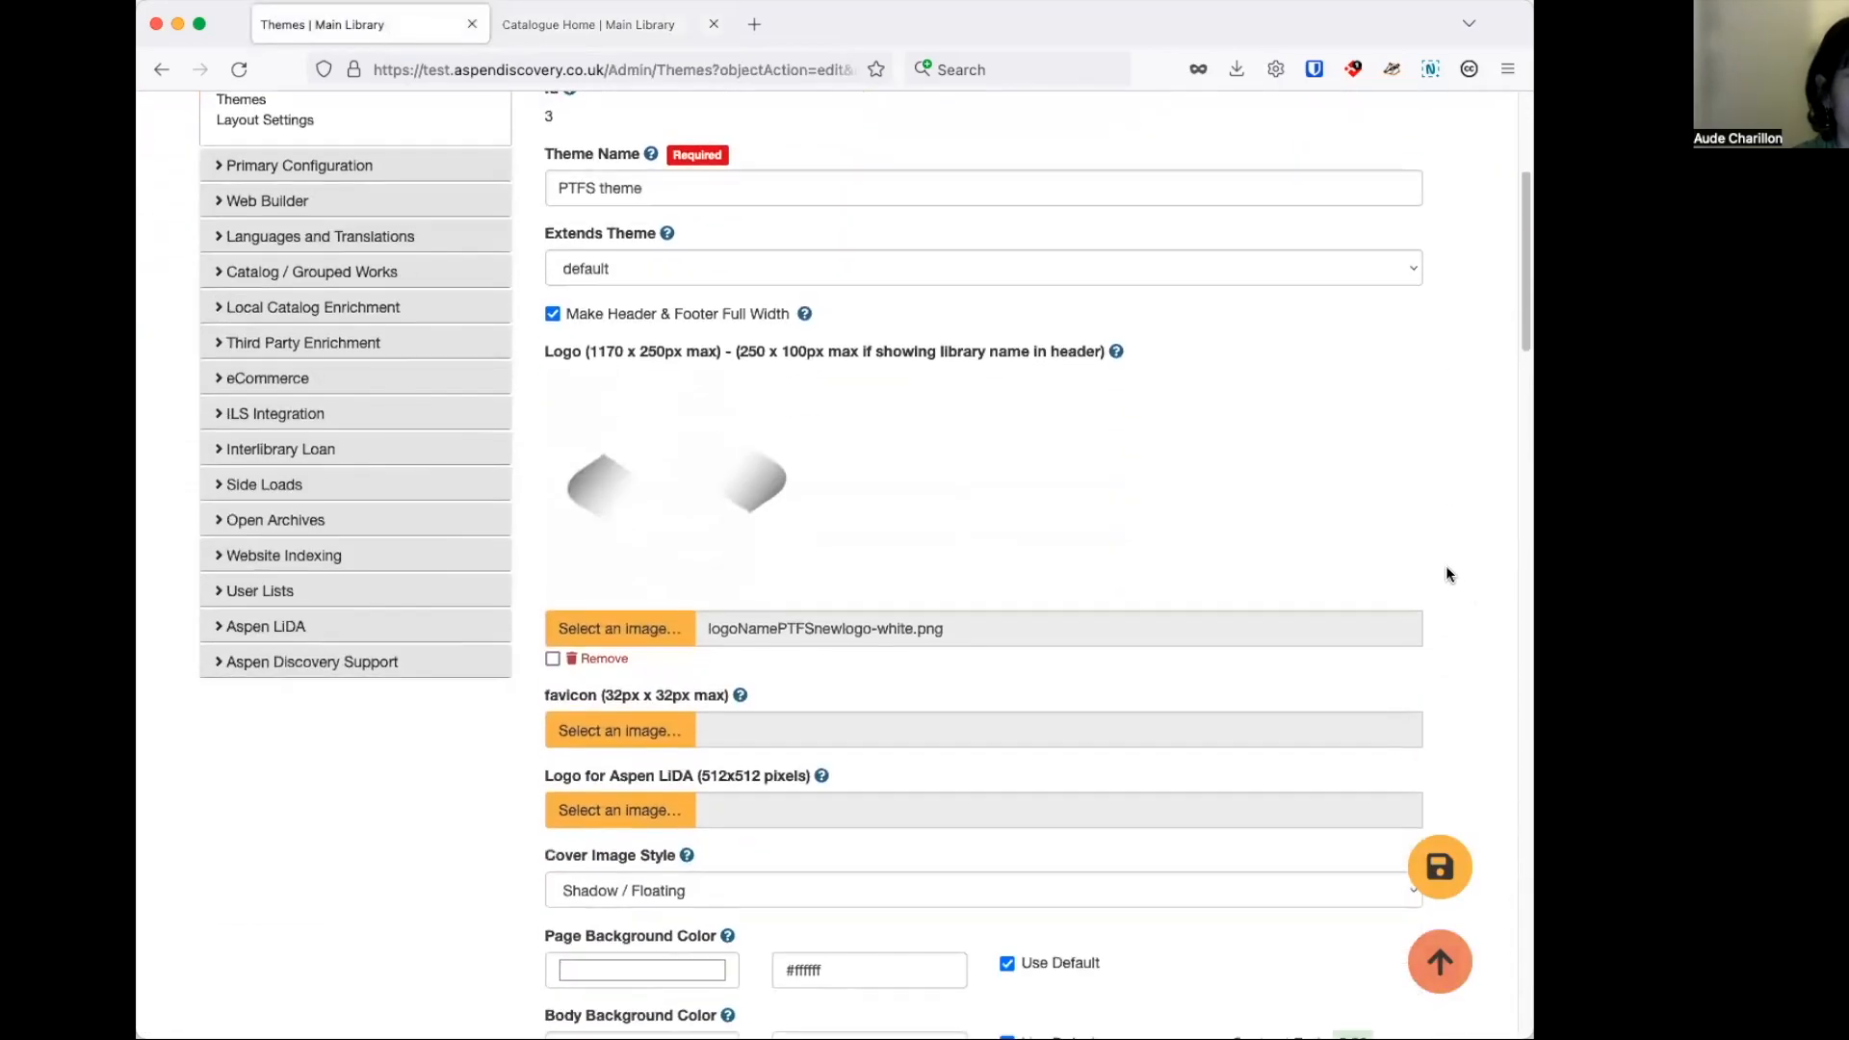
{"action": "scroll", "coordinate": [1446, 571], "scroll_direction": "down", "scroll_amount": 9}
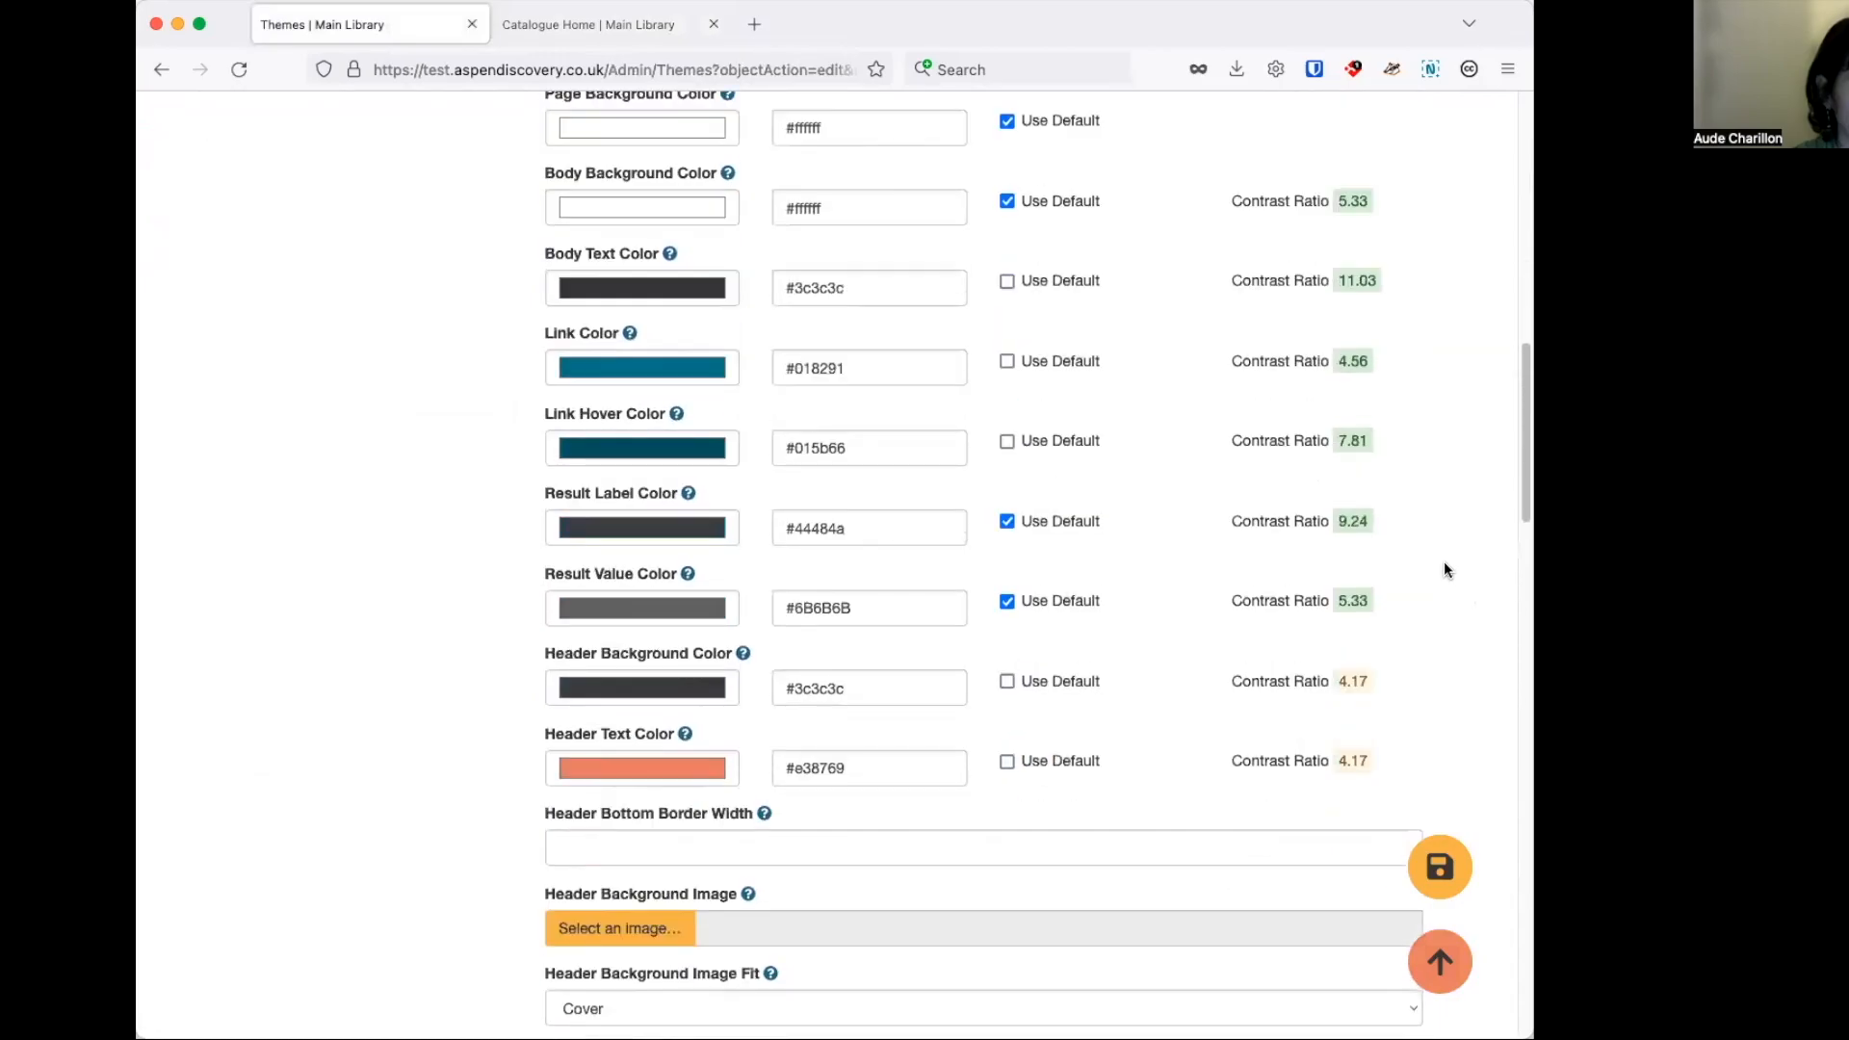
{"action": "scroll", "coordinate": [1444, 569], "scroll_direction": "down", "scroll_amount": 2}
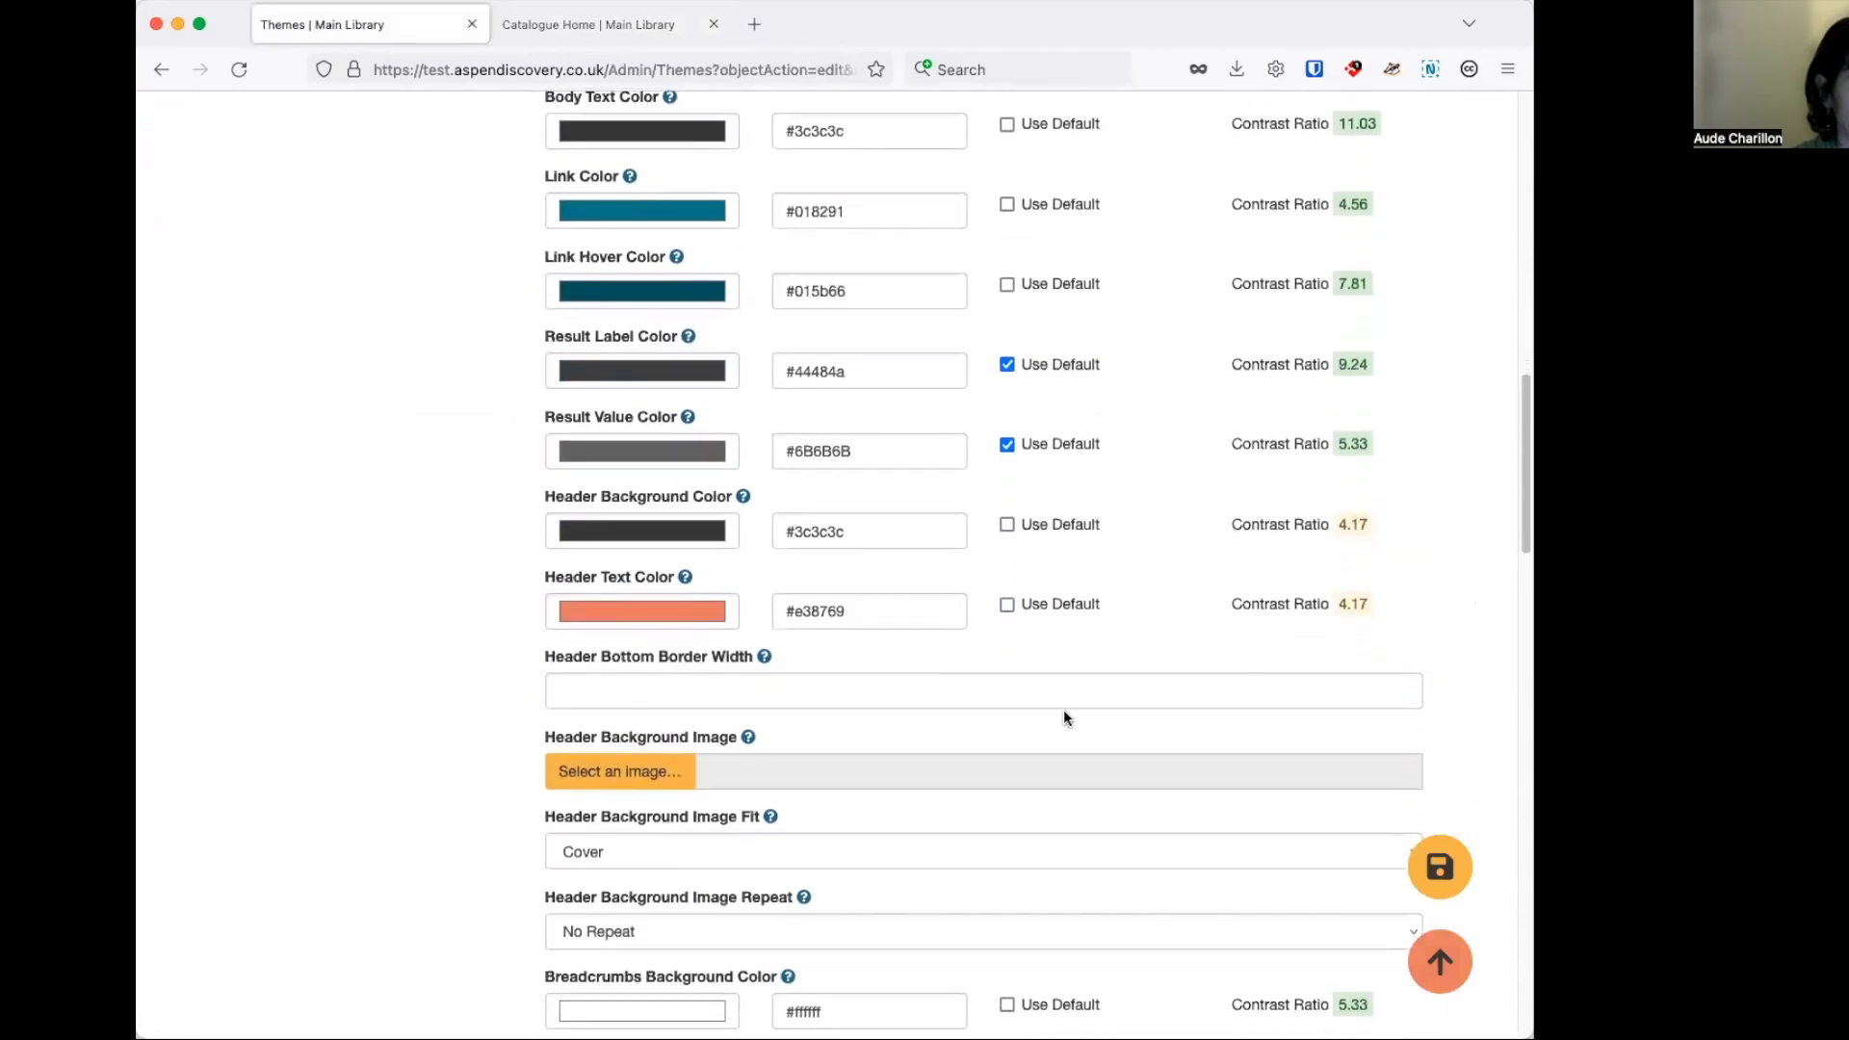
{"action": "scroll", "coordinate": [682, 710], "scroll_direction": "down", "scroll_amount": 2}
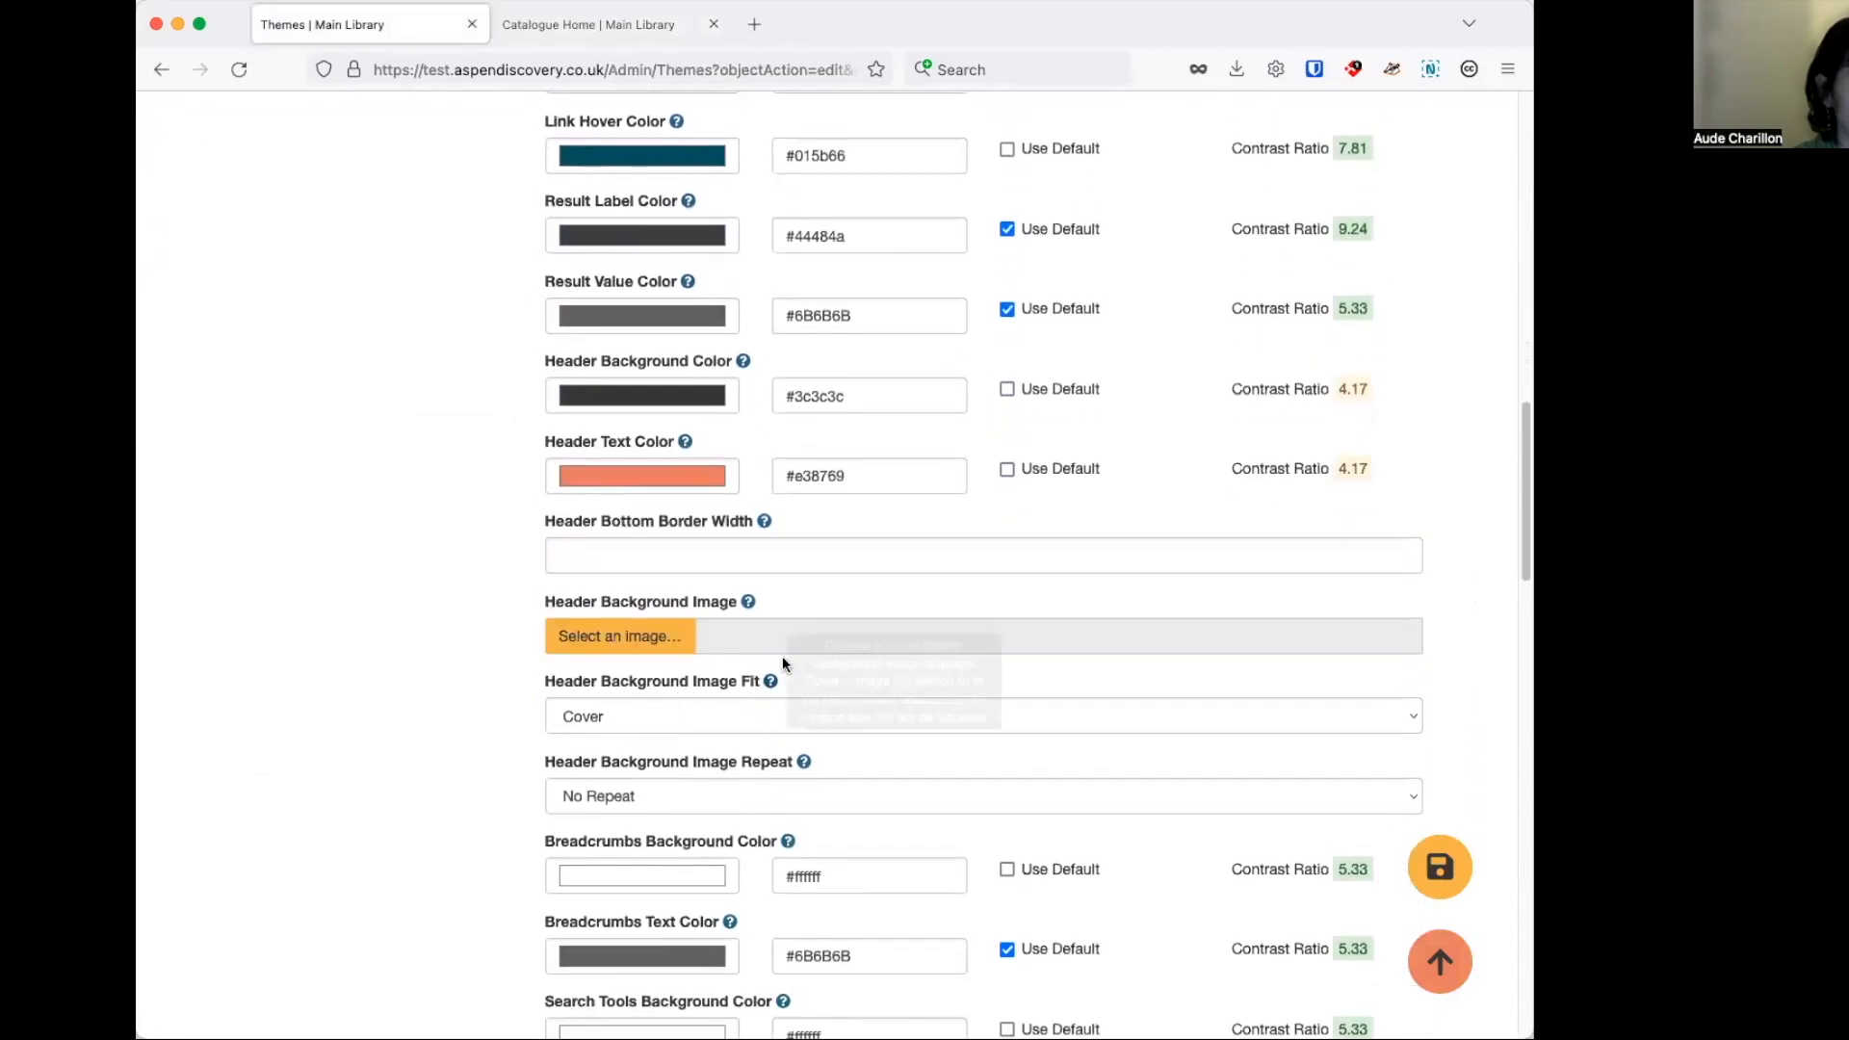
{"action": "left_click", "coordinate": [630, 638]}
{"action": "scroll", "coordinate": [1047, 474], "scroll_direction": "down", "scroll_amount": 5}
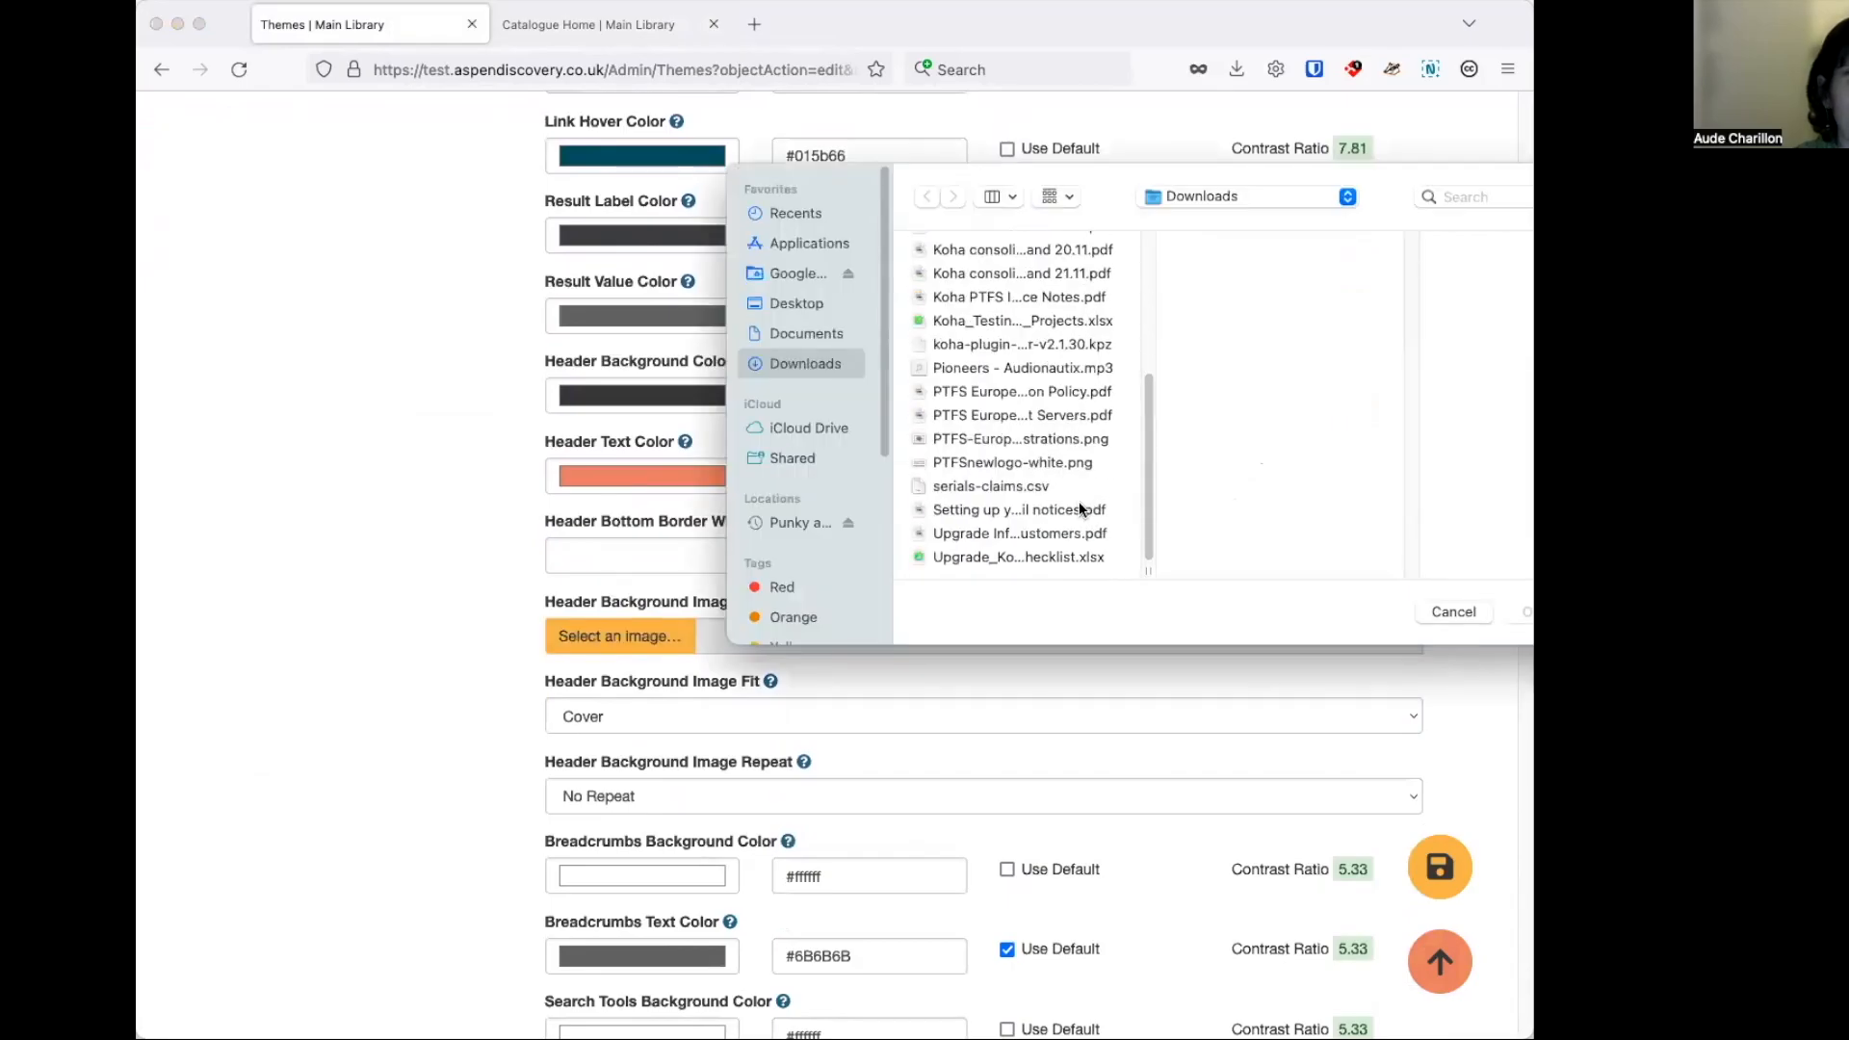
{"action": "left_click", "coordinate": [1052, 441]}
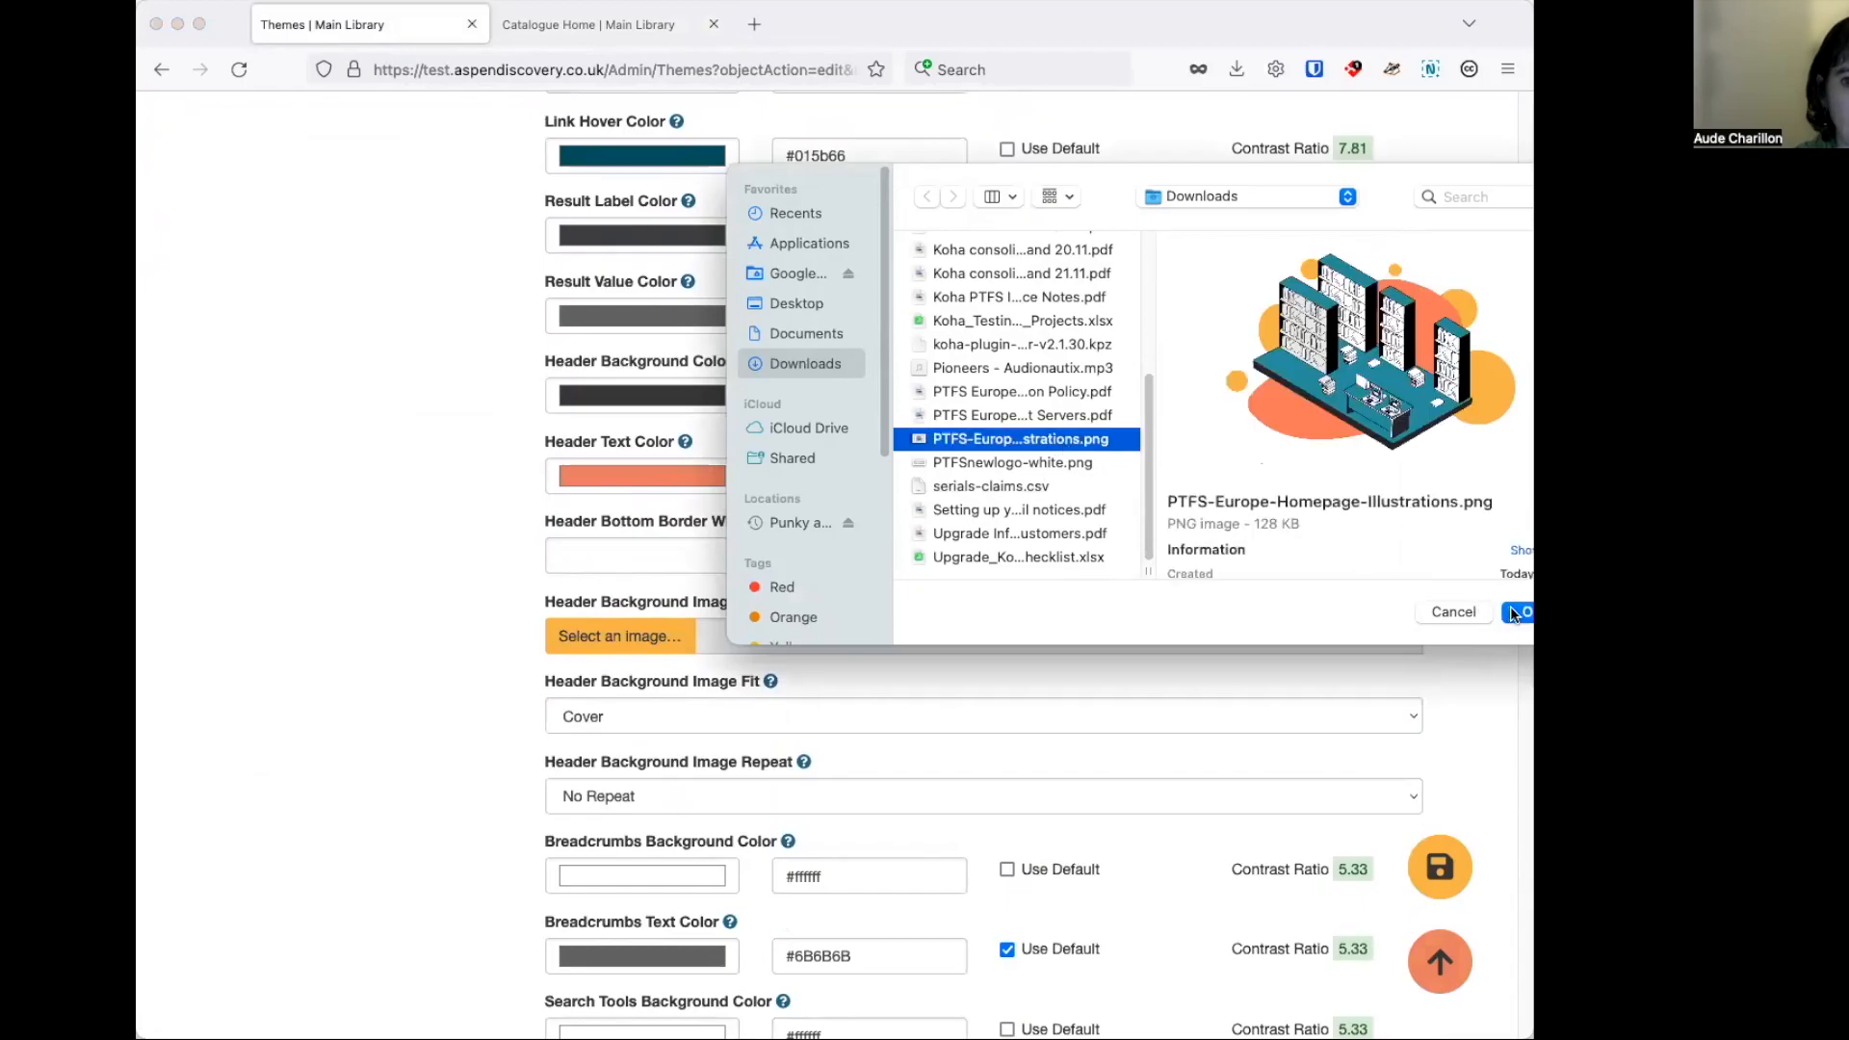
{"action": "left_click", "coordinate": [1515, 613]}
{"action": "scroll", "coordinate": [1432, 597], "scroll_direction": "down", "scroll_amount": 1}
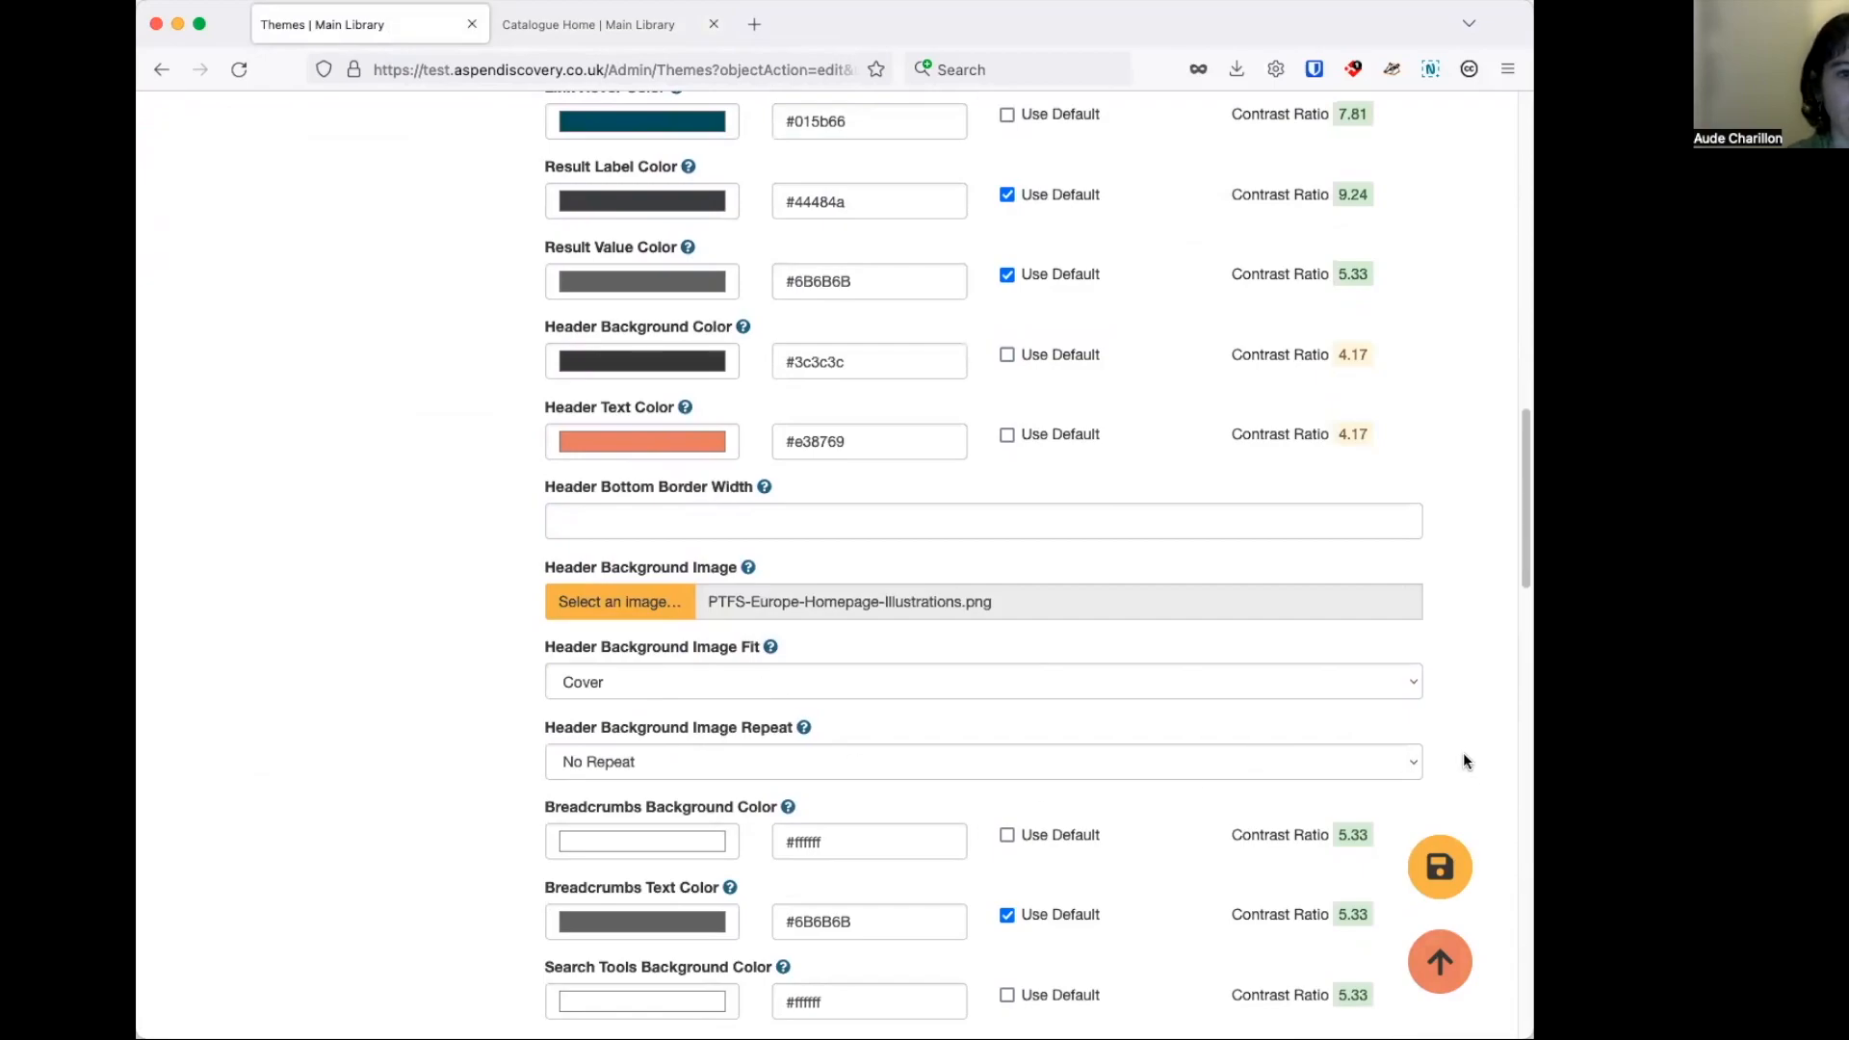
{"action": "left_click", "coordinate": [1442, 866]}
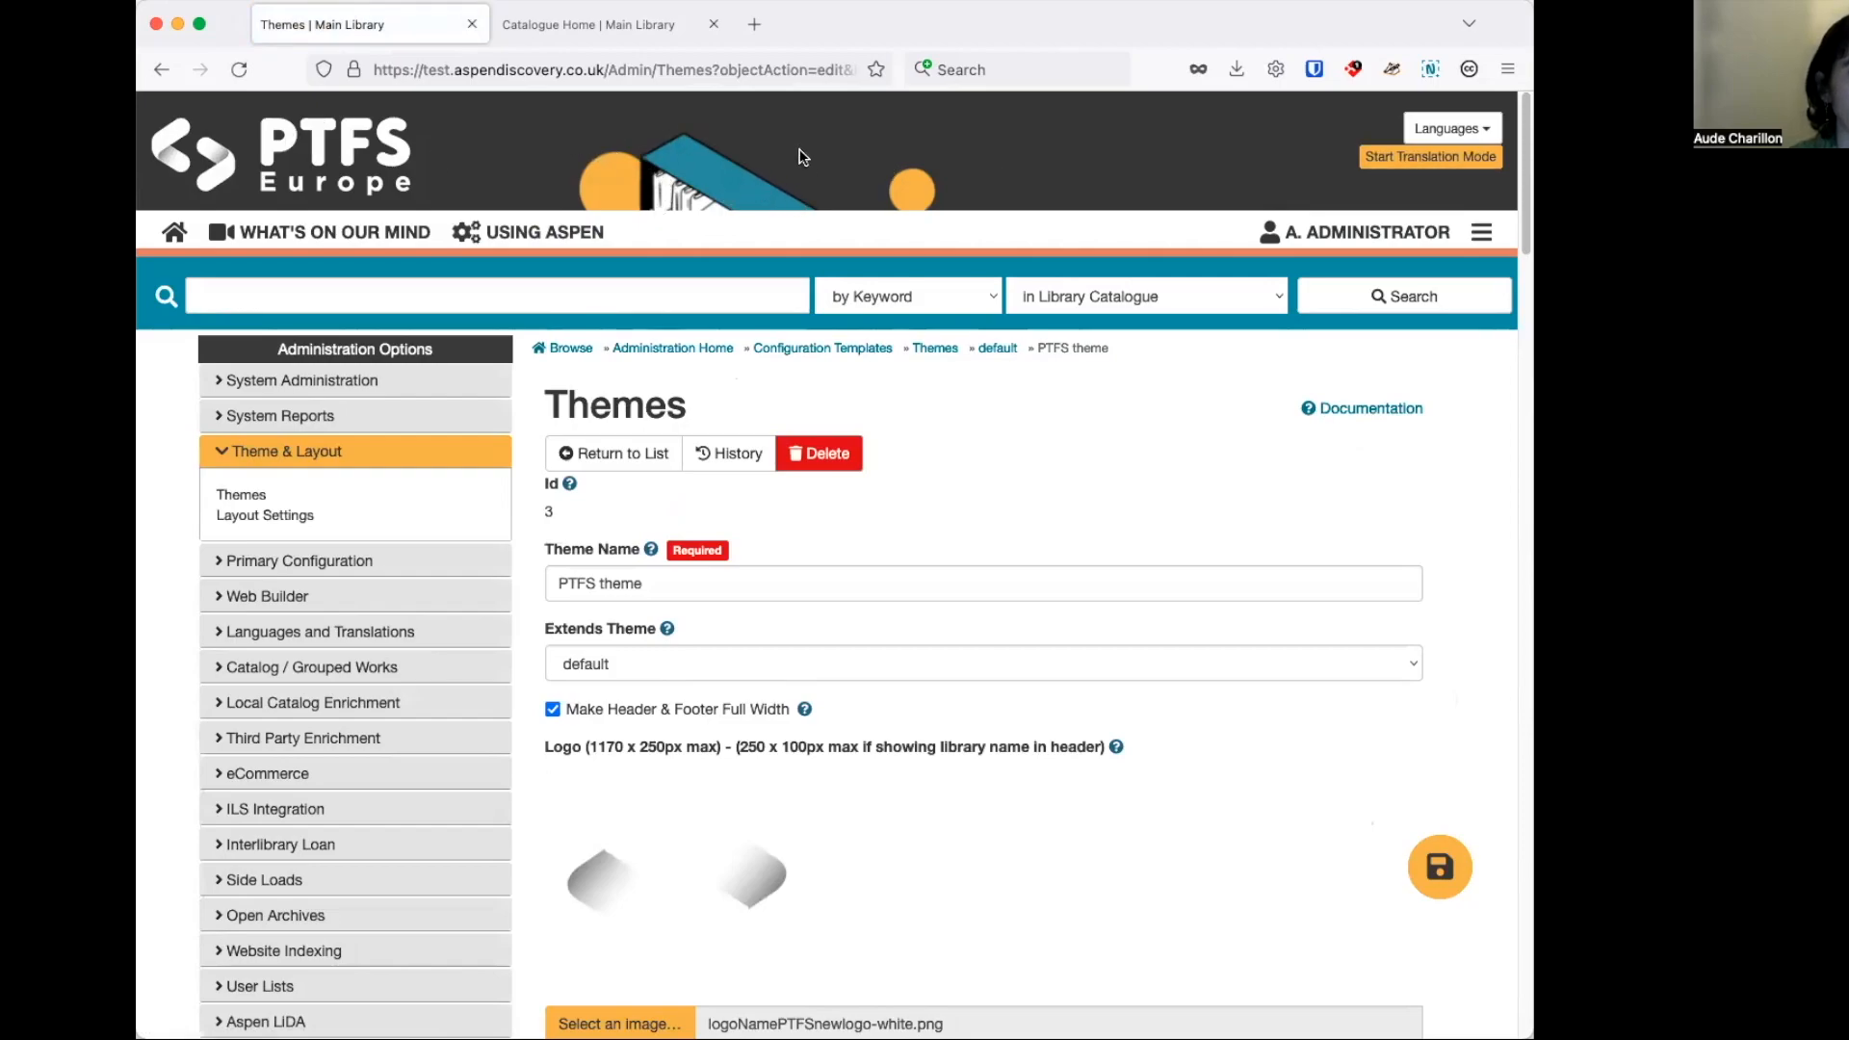
Set the theme's Header Background Image Fit to Contain and save the theme.
{"action": "scroll", "coordinate": [1418, 437], "scroll_direction": "down", "scroll_amount": 10}
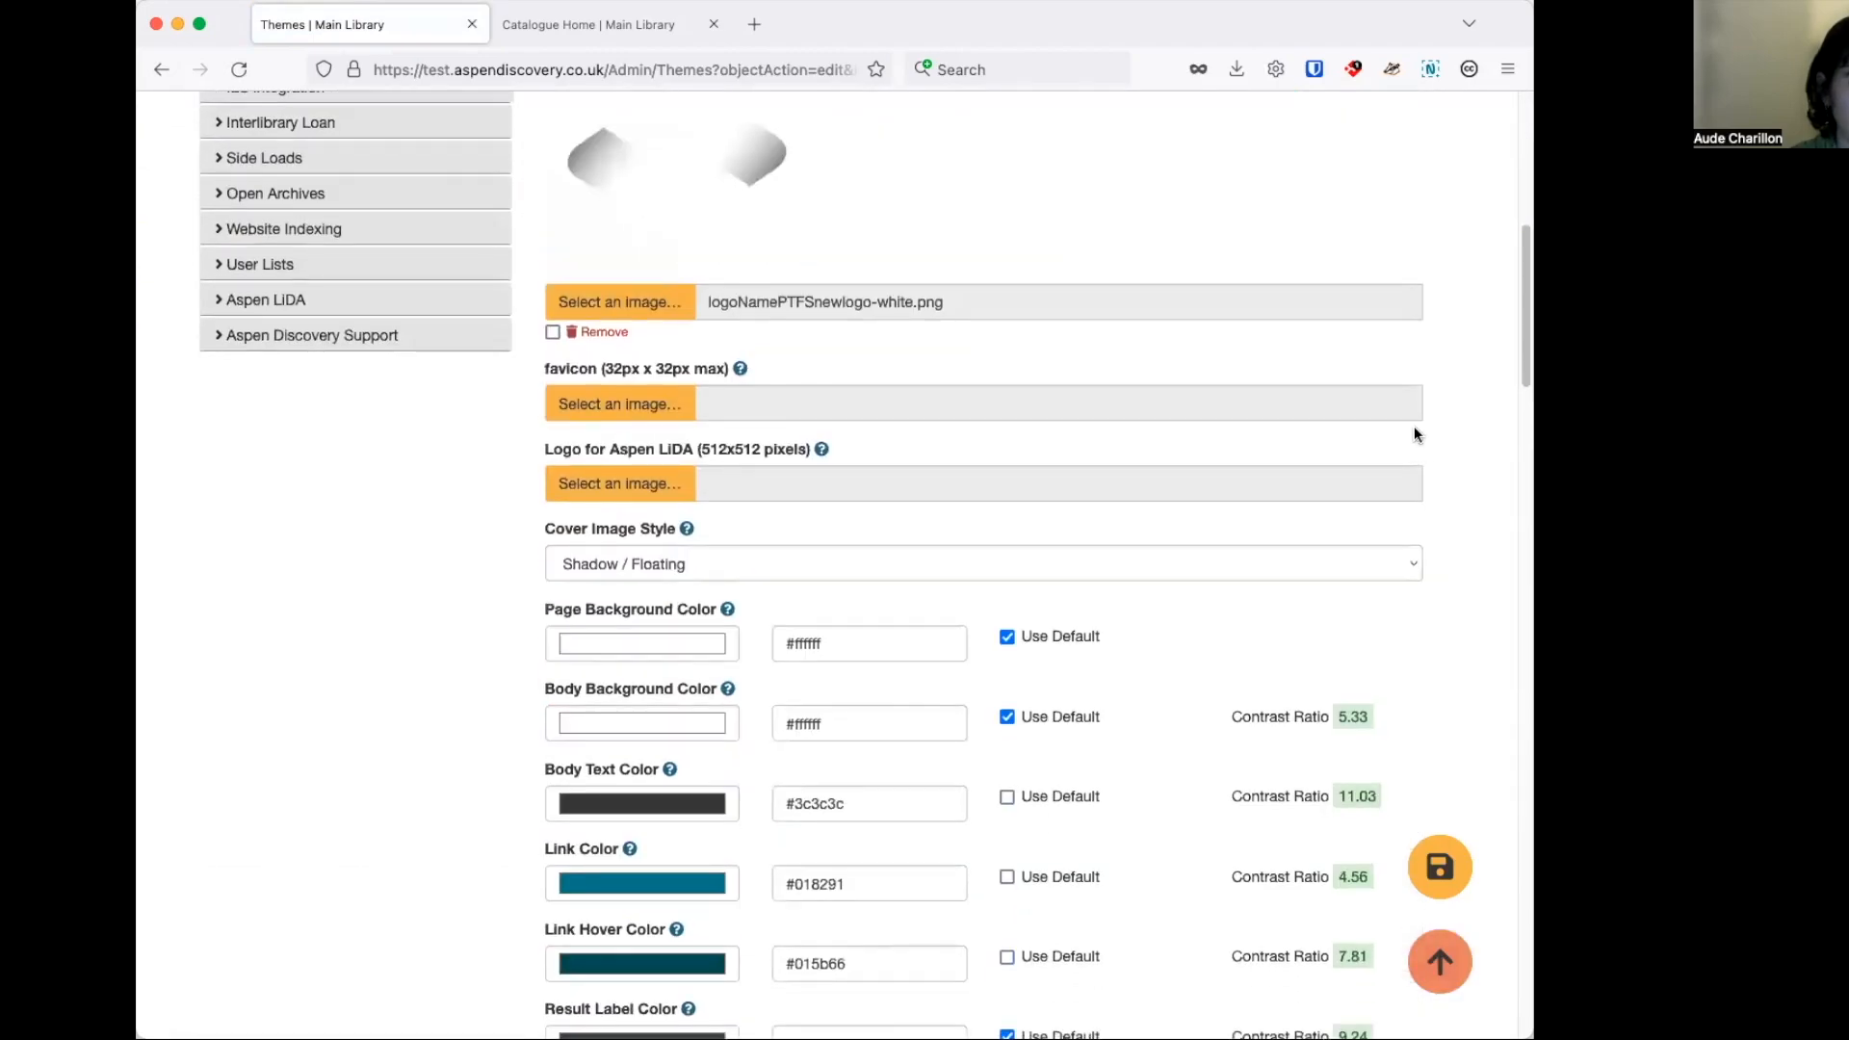
{"action": "scroll", "coordinate": [1414, 429], "scroll_direction": "down", "scroll_amount": 10}
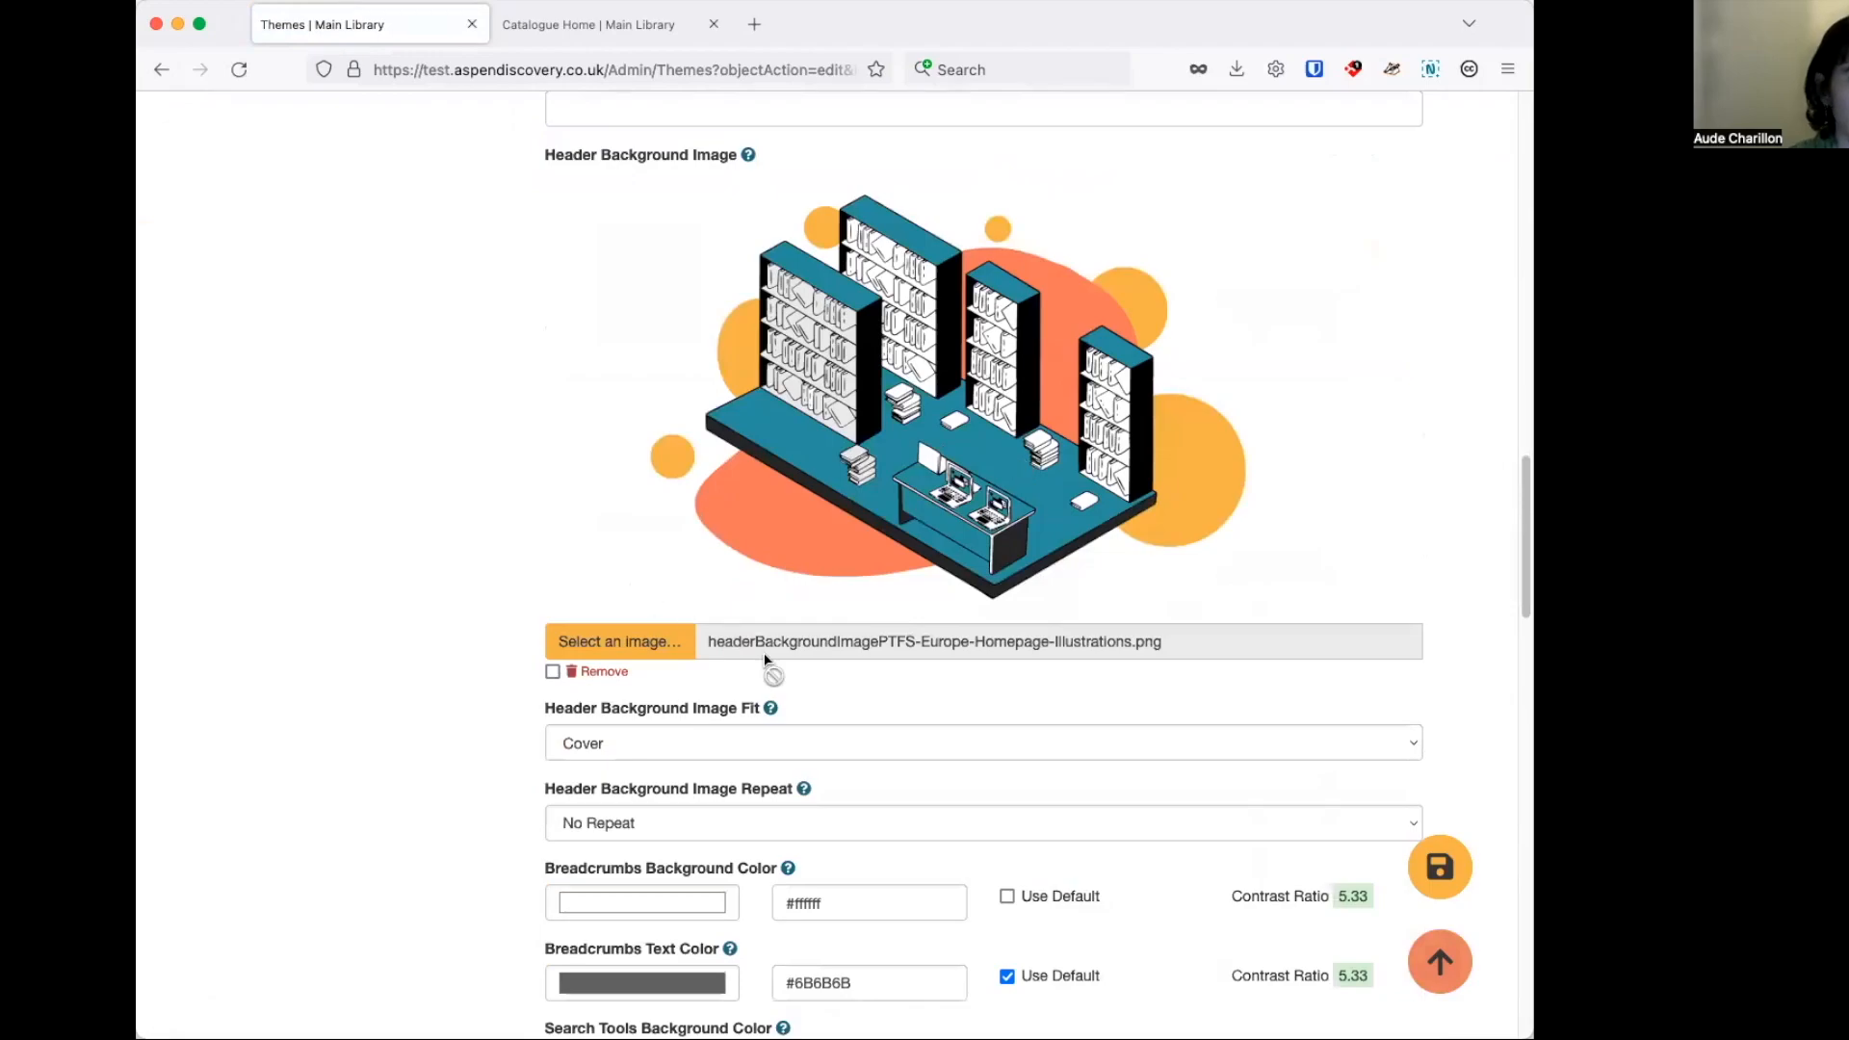
{"action": "left_click", "coordinate": [797, 748]}
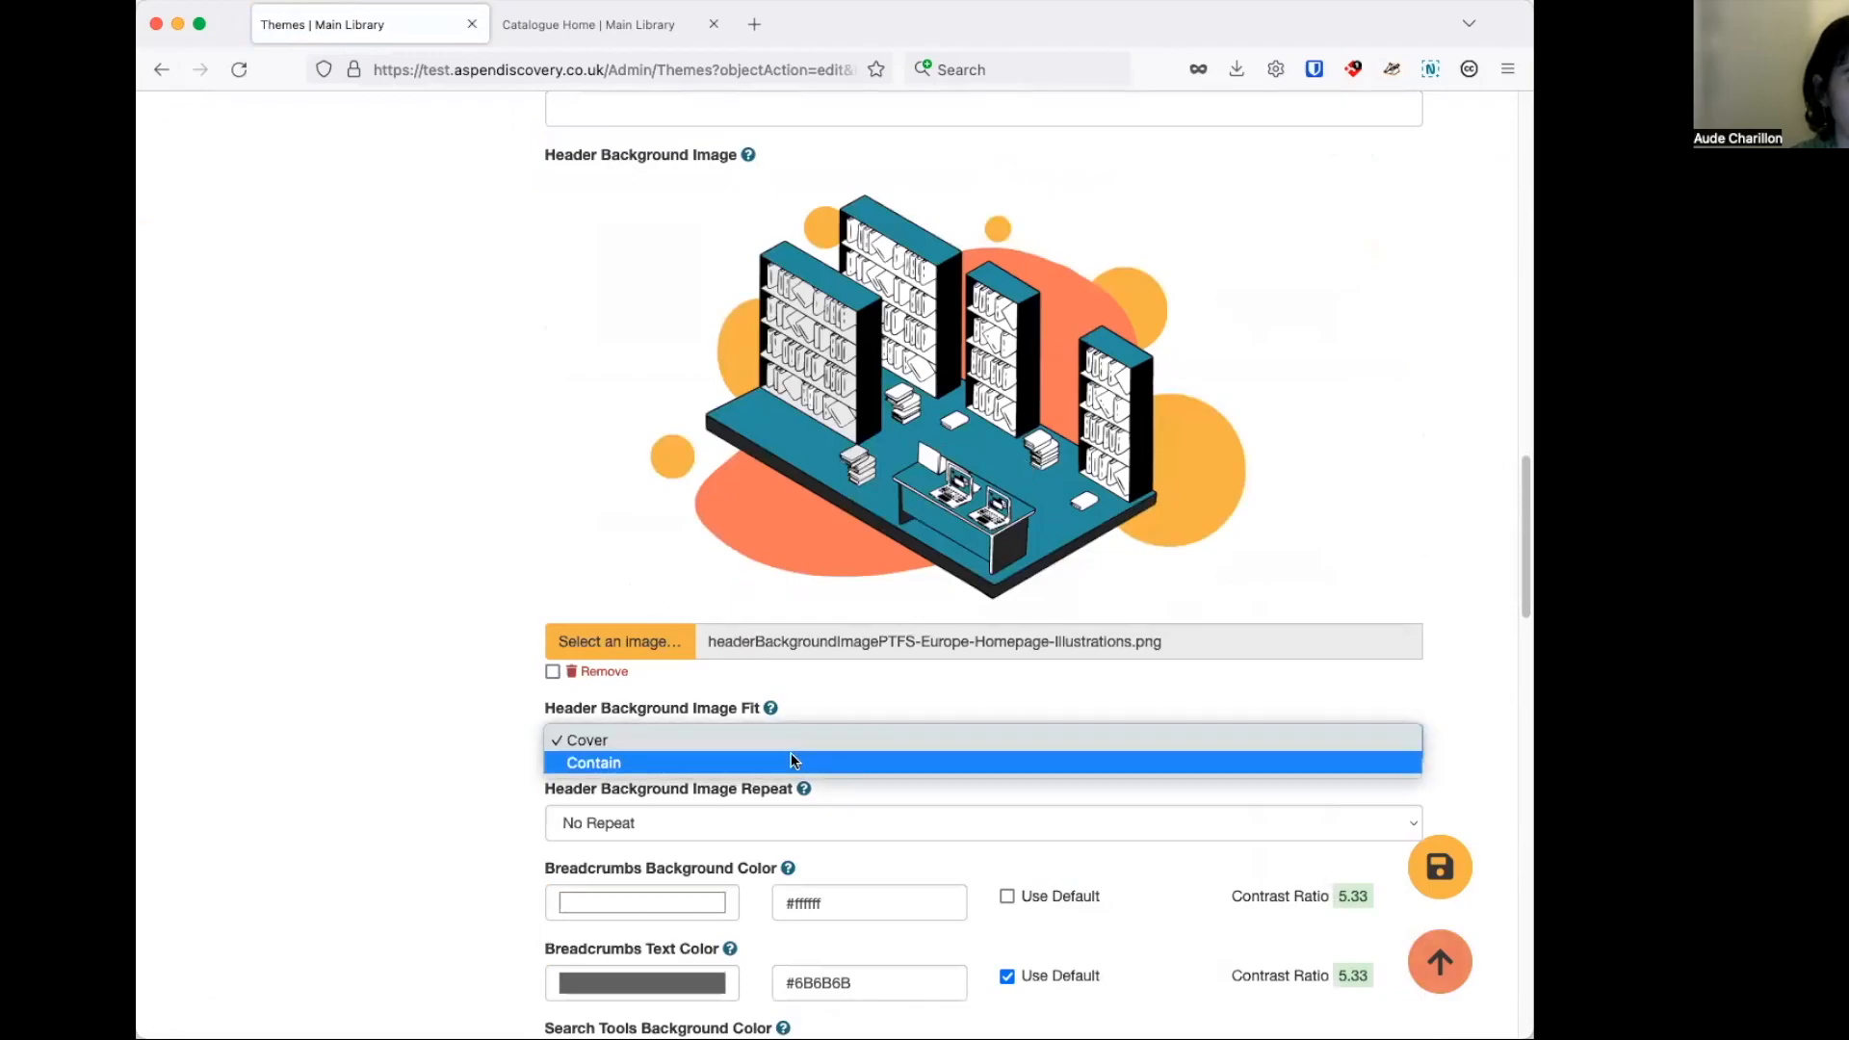
{"action": "left_click", "coordinate": [794, 759]}
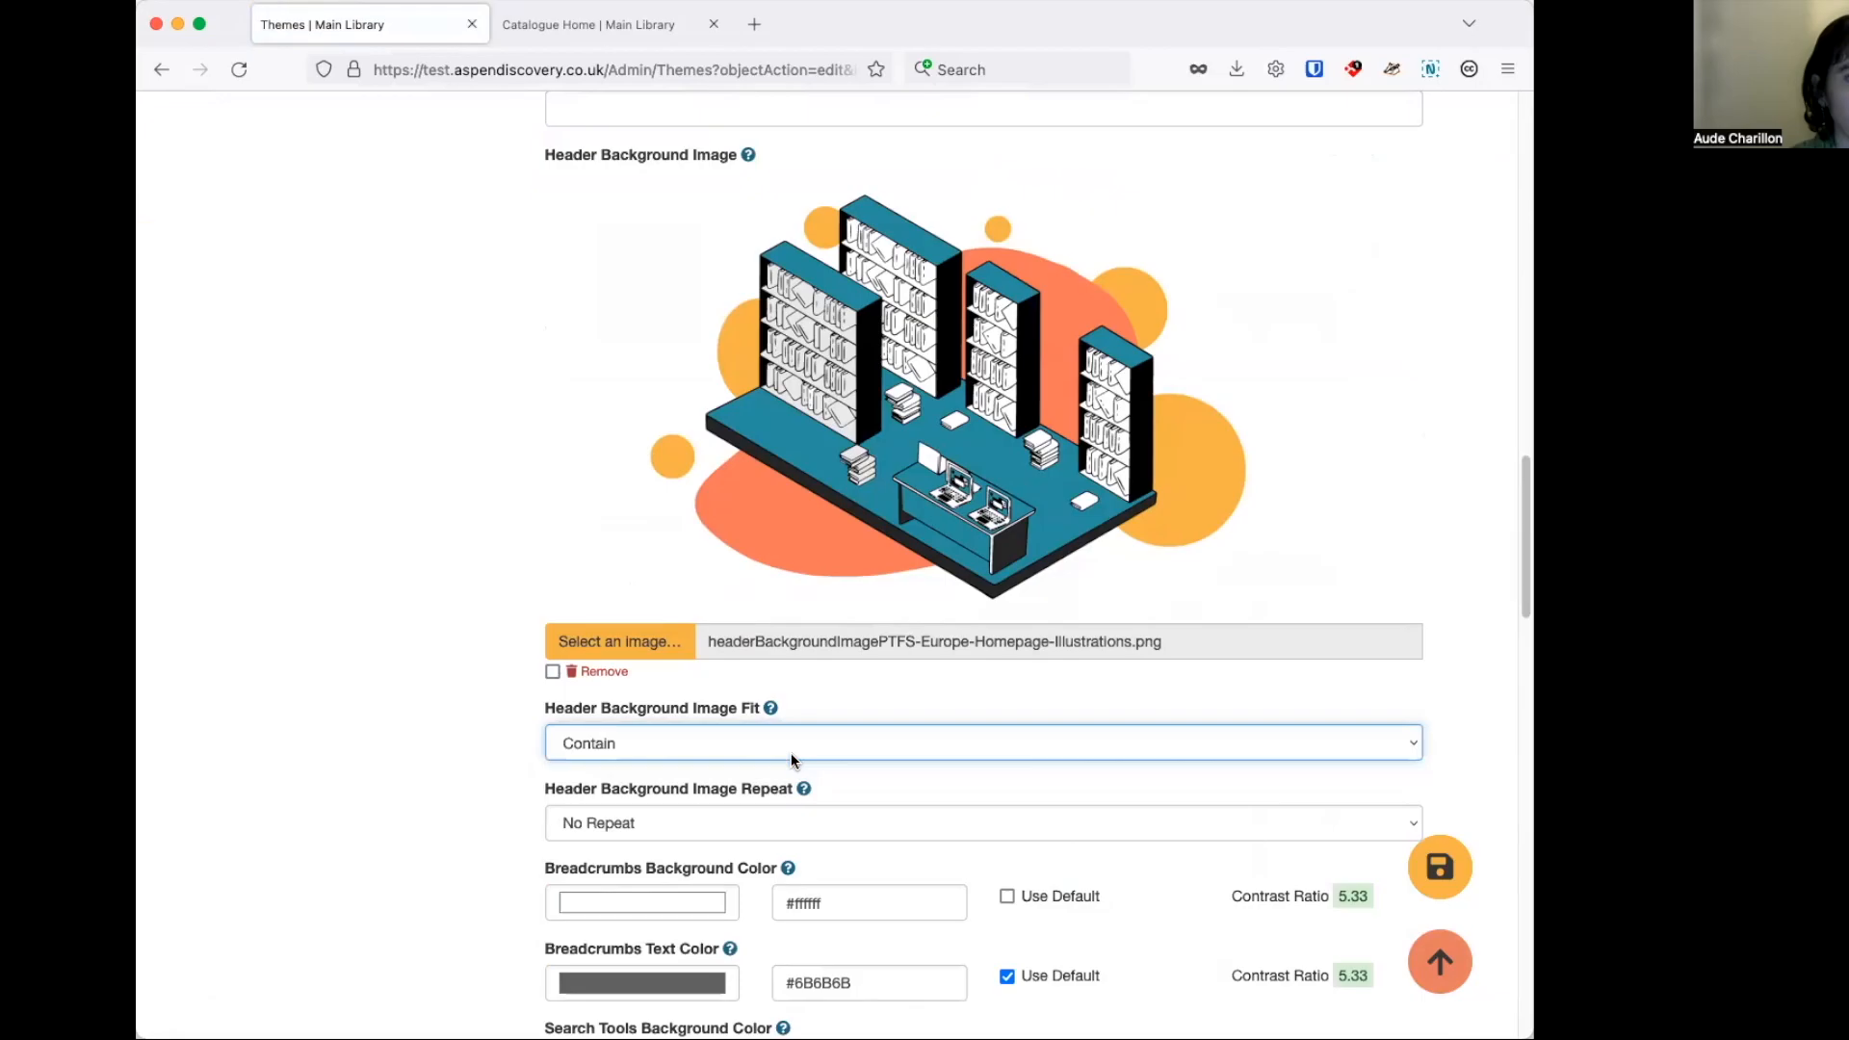
{"action": "left_click", "coordinate": [1466, 872]}
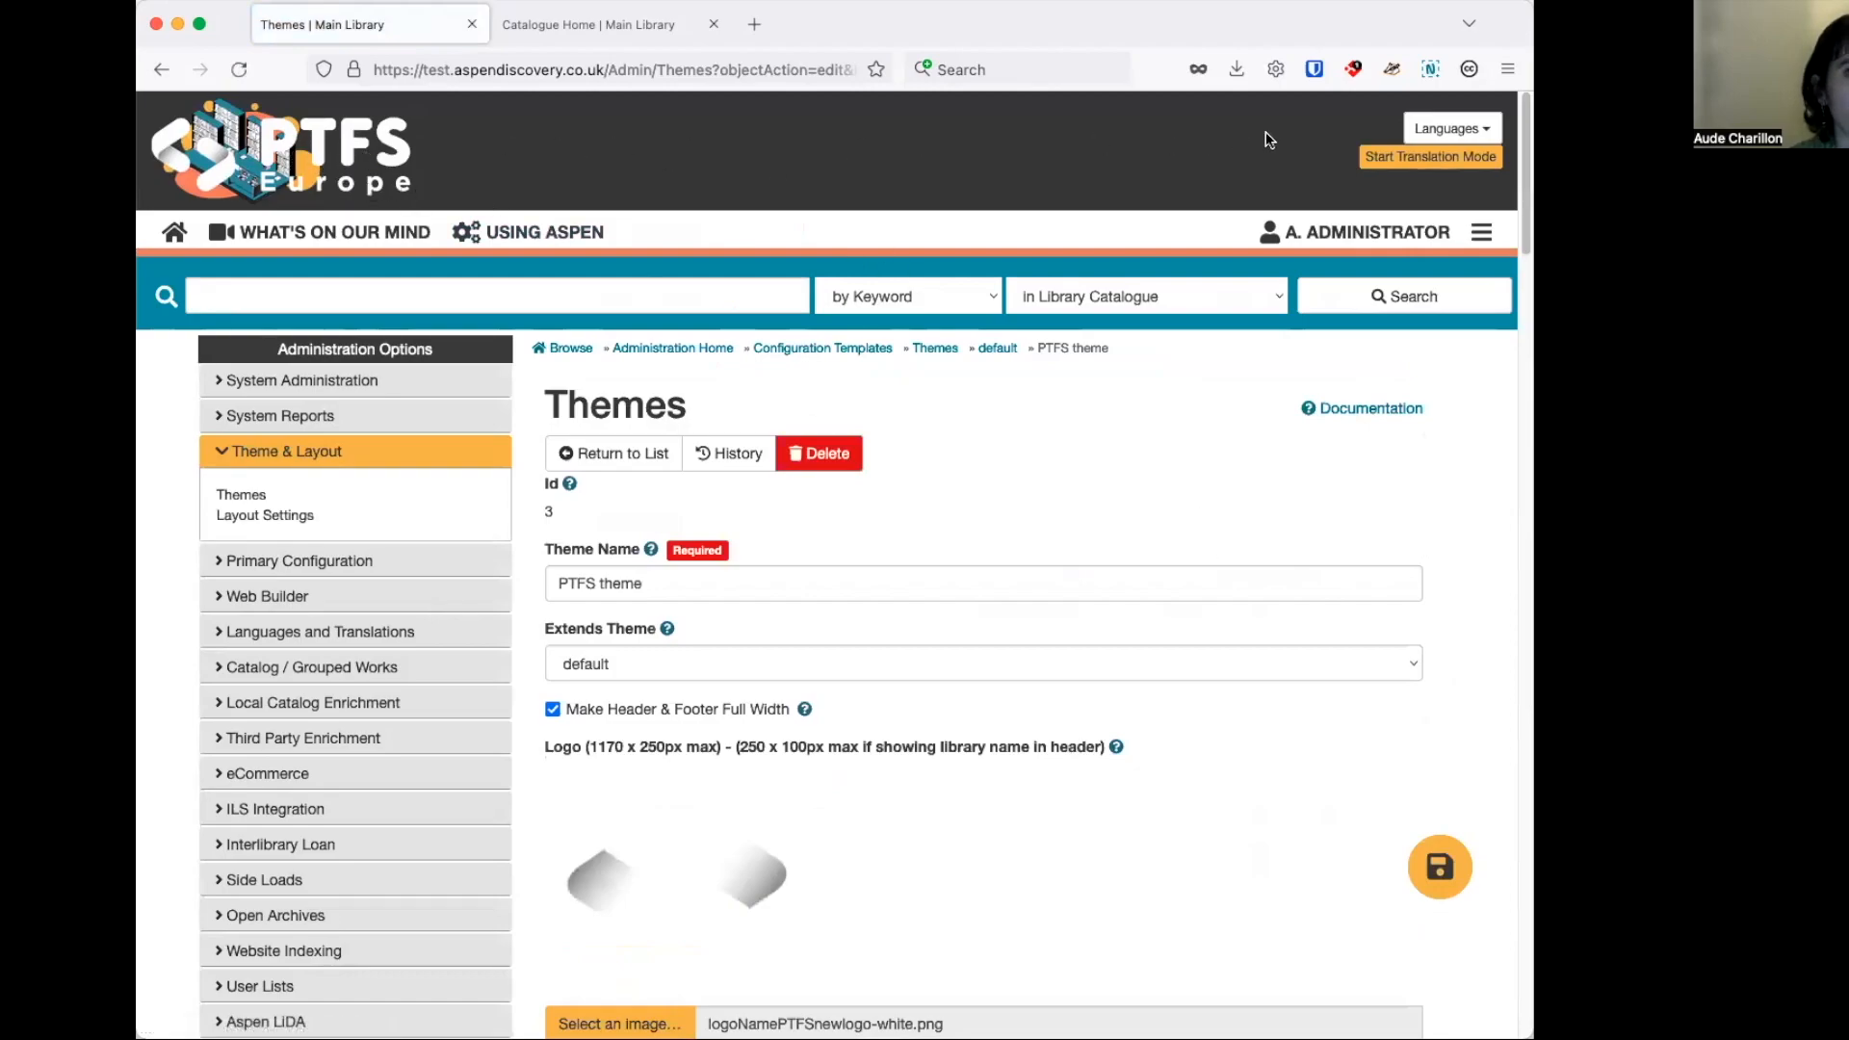
Set the theme's Header Background Image Repeat to Repeat, save it, and reload the catalogue home page to check the header.
{"action": "scroll", "coordinate": [1474, 515], "scroll_direction": "down", "scroll_amount": 5}
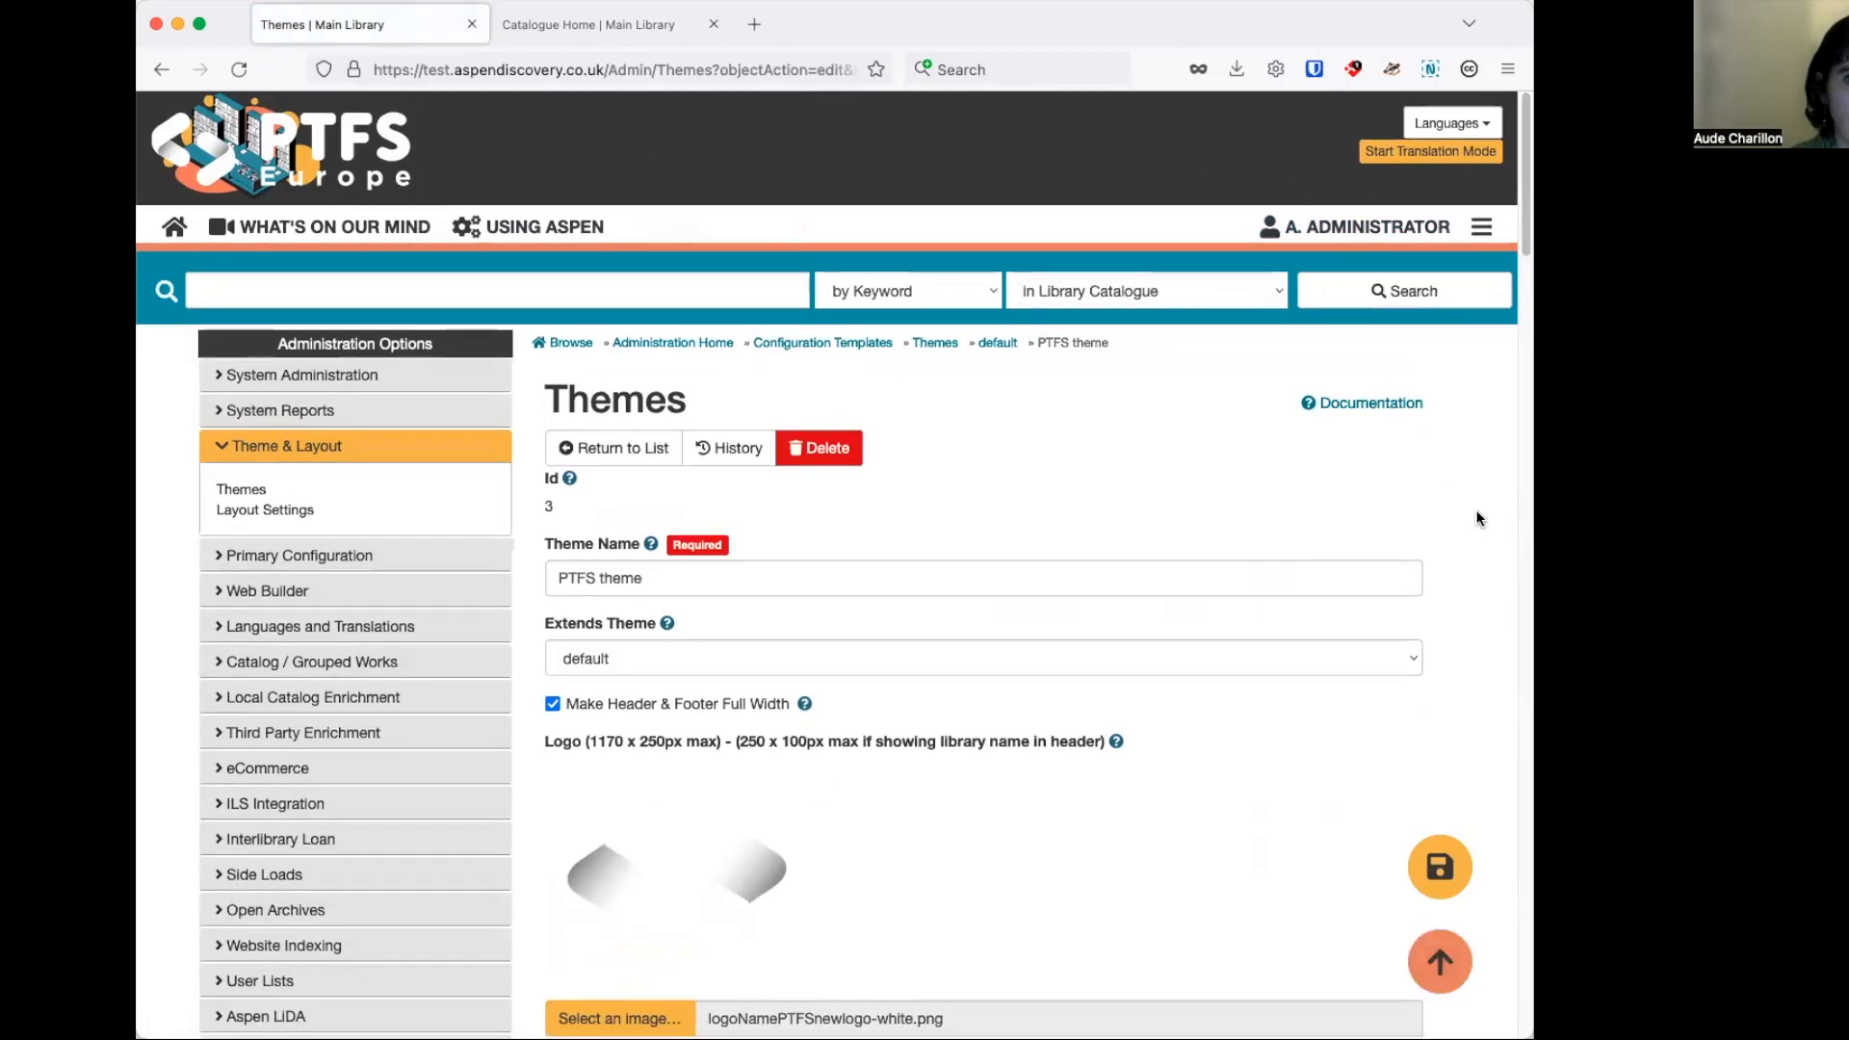
{"action": "scroll", "coordinate": [1465, 505], "scroll_direction": "down", "scroll_amount": 12}
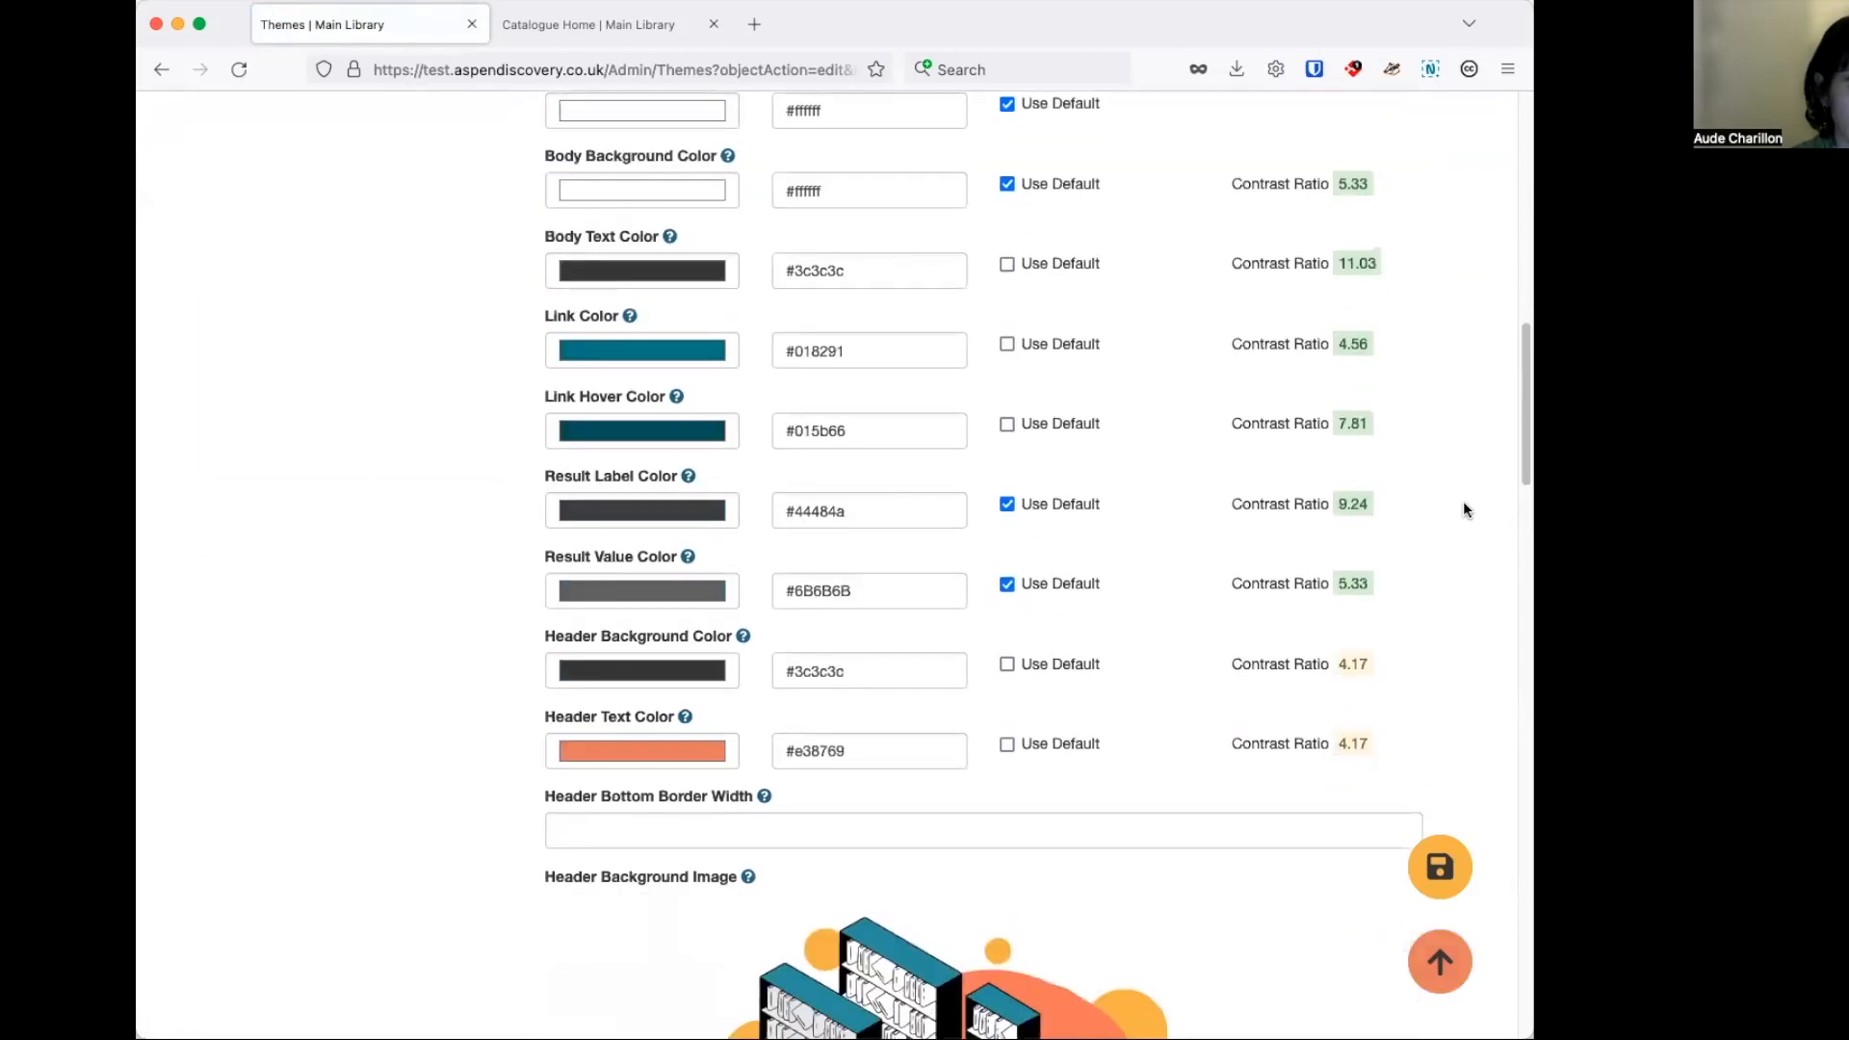
{"action": "scroll", "coordinate": [1460, 499], "scroll_direction": "down", "scroll_amount": 4}
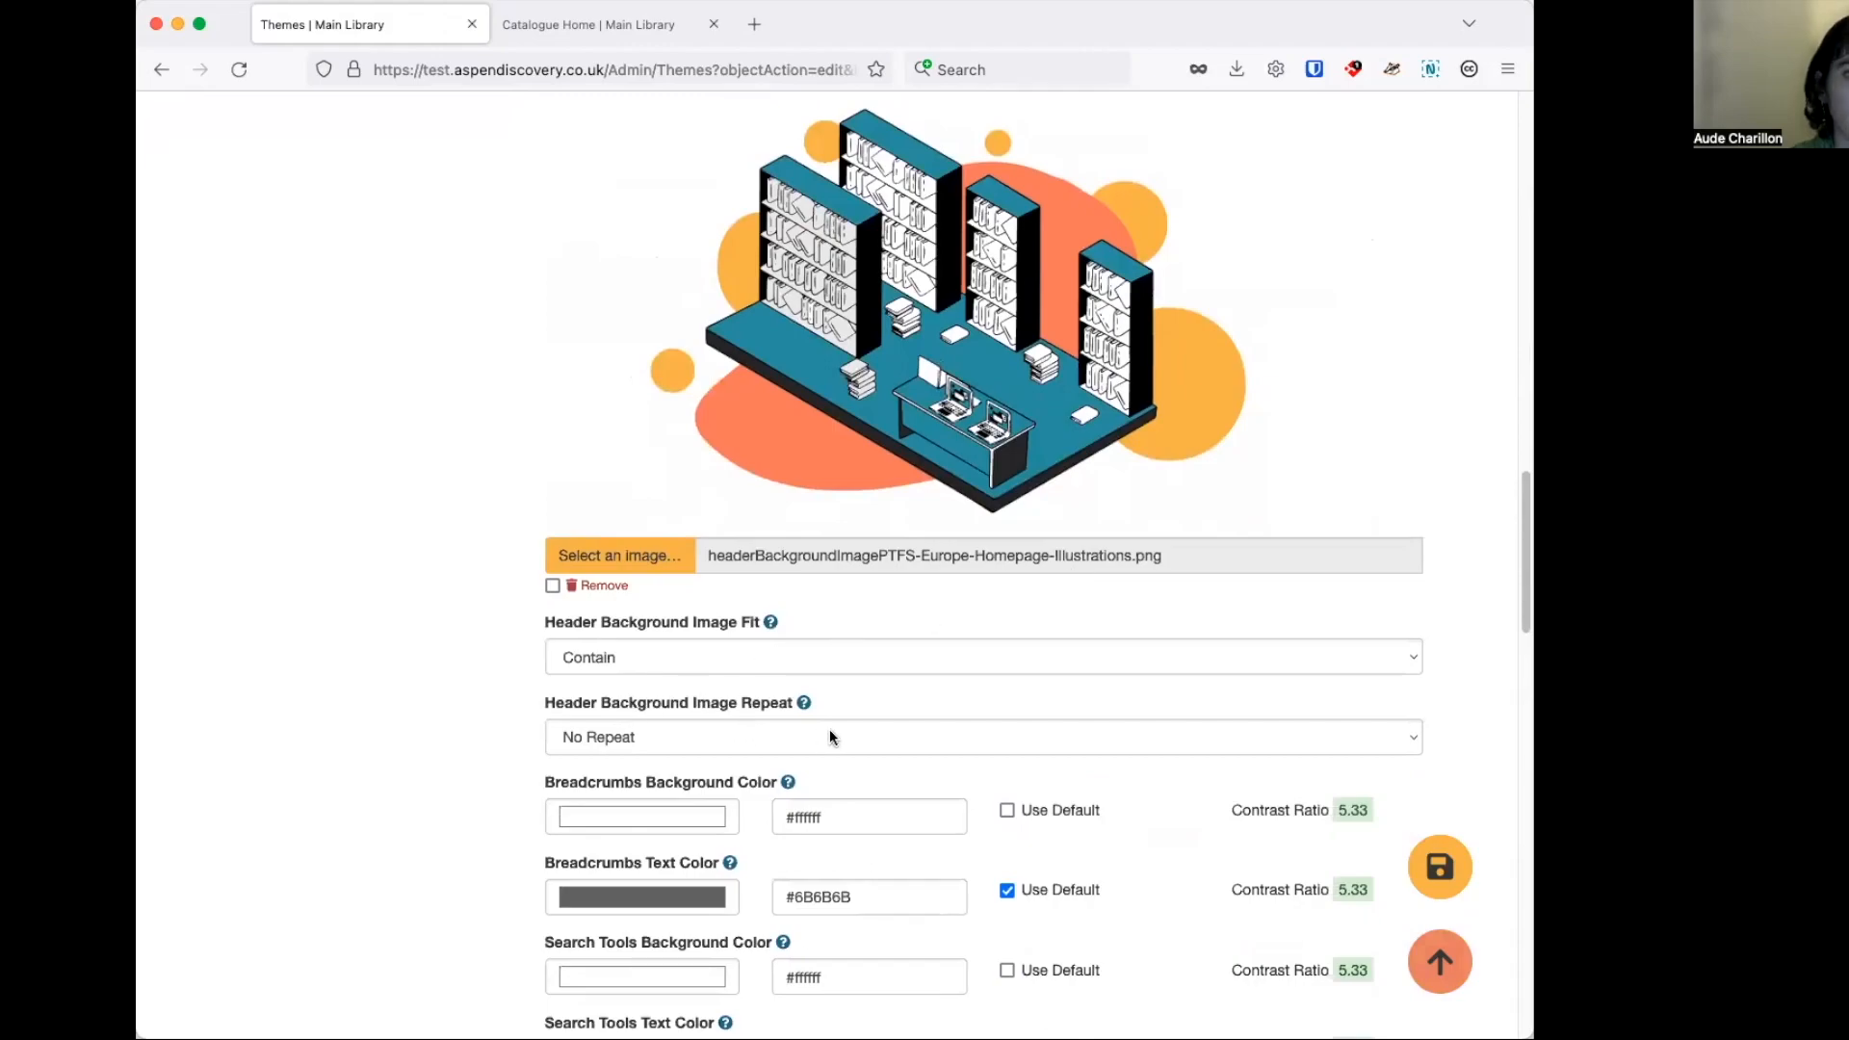
{"action": "left_click", "coordinate": [773, 737]}
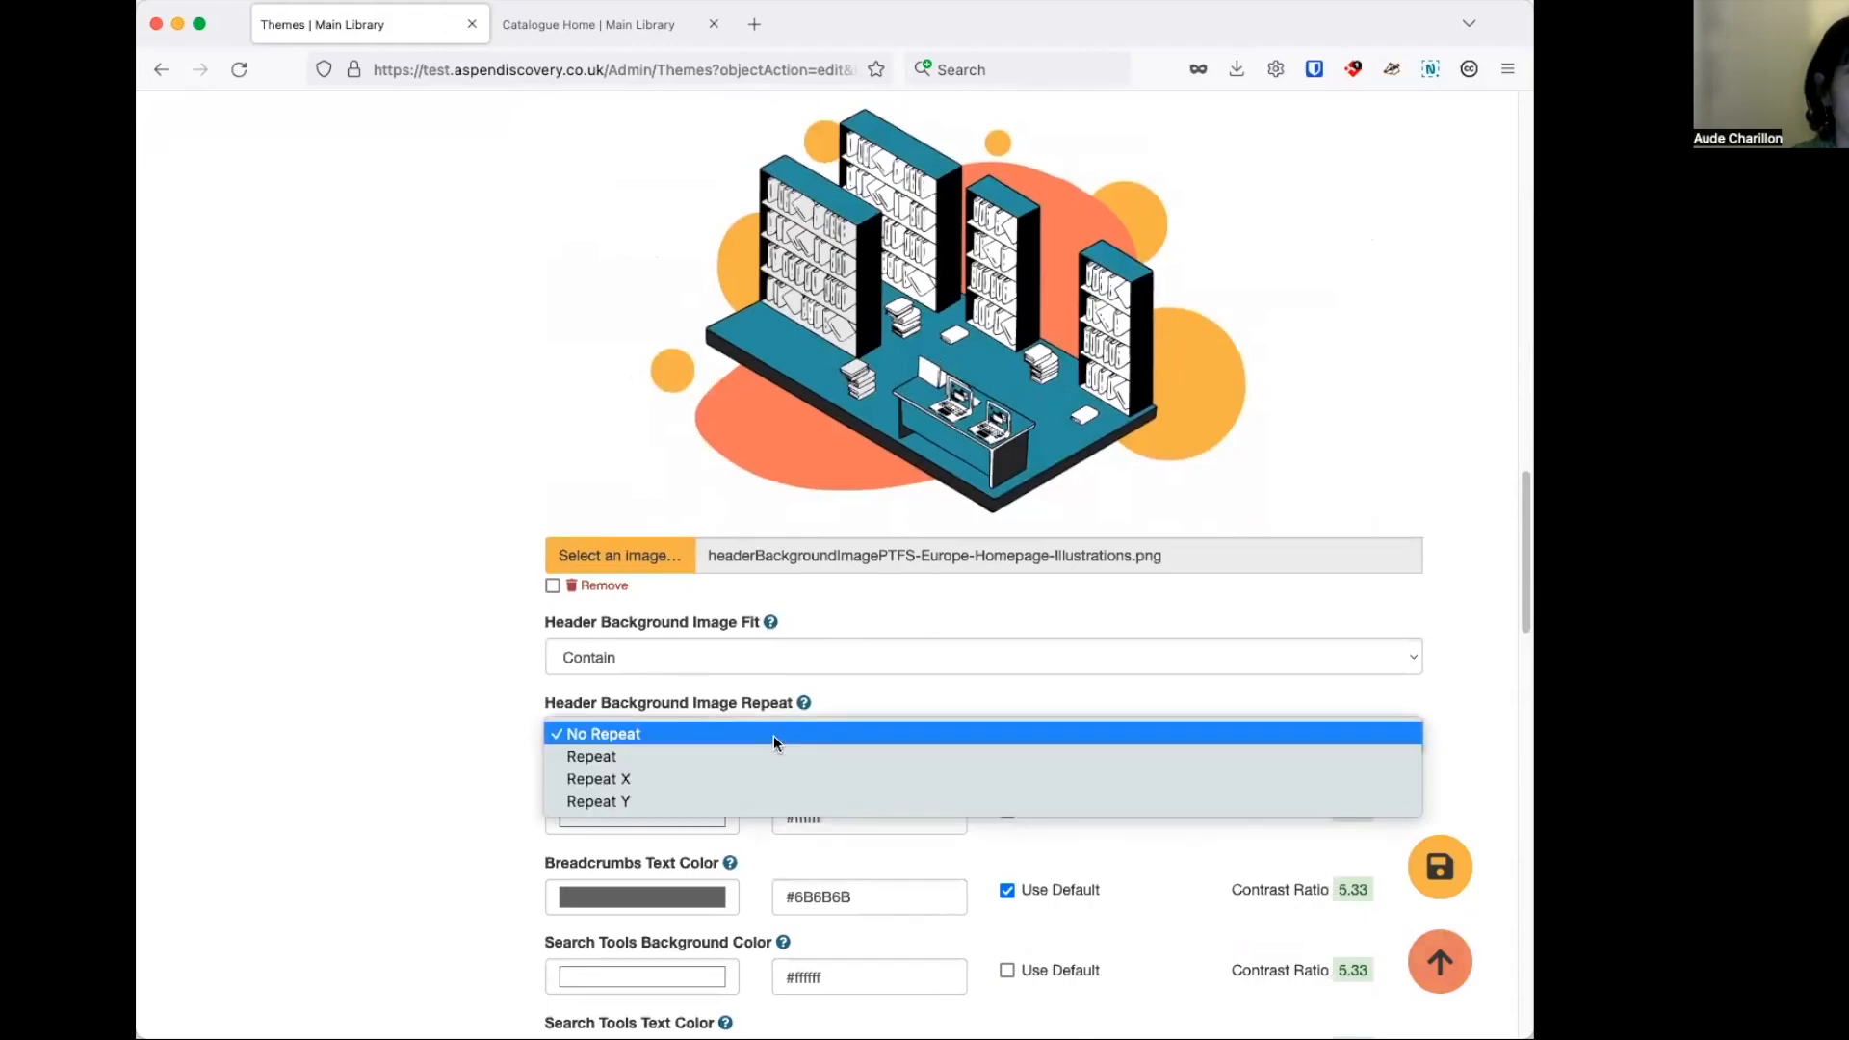
{"action": "left_click", "coordinate": [651, 756]}
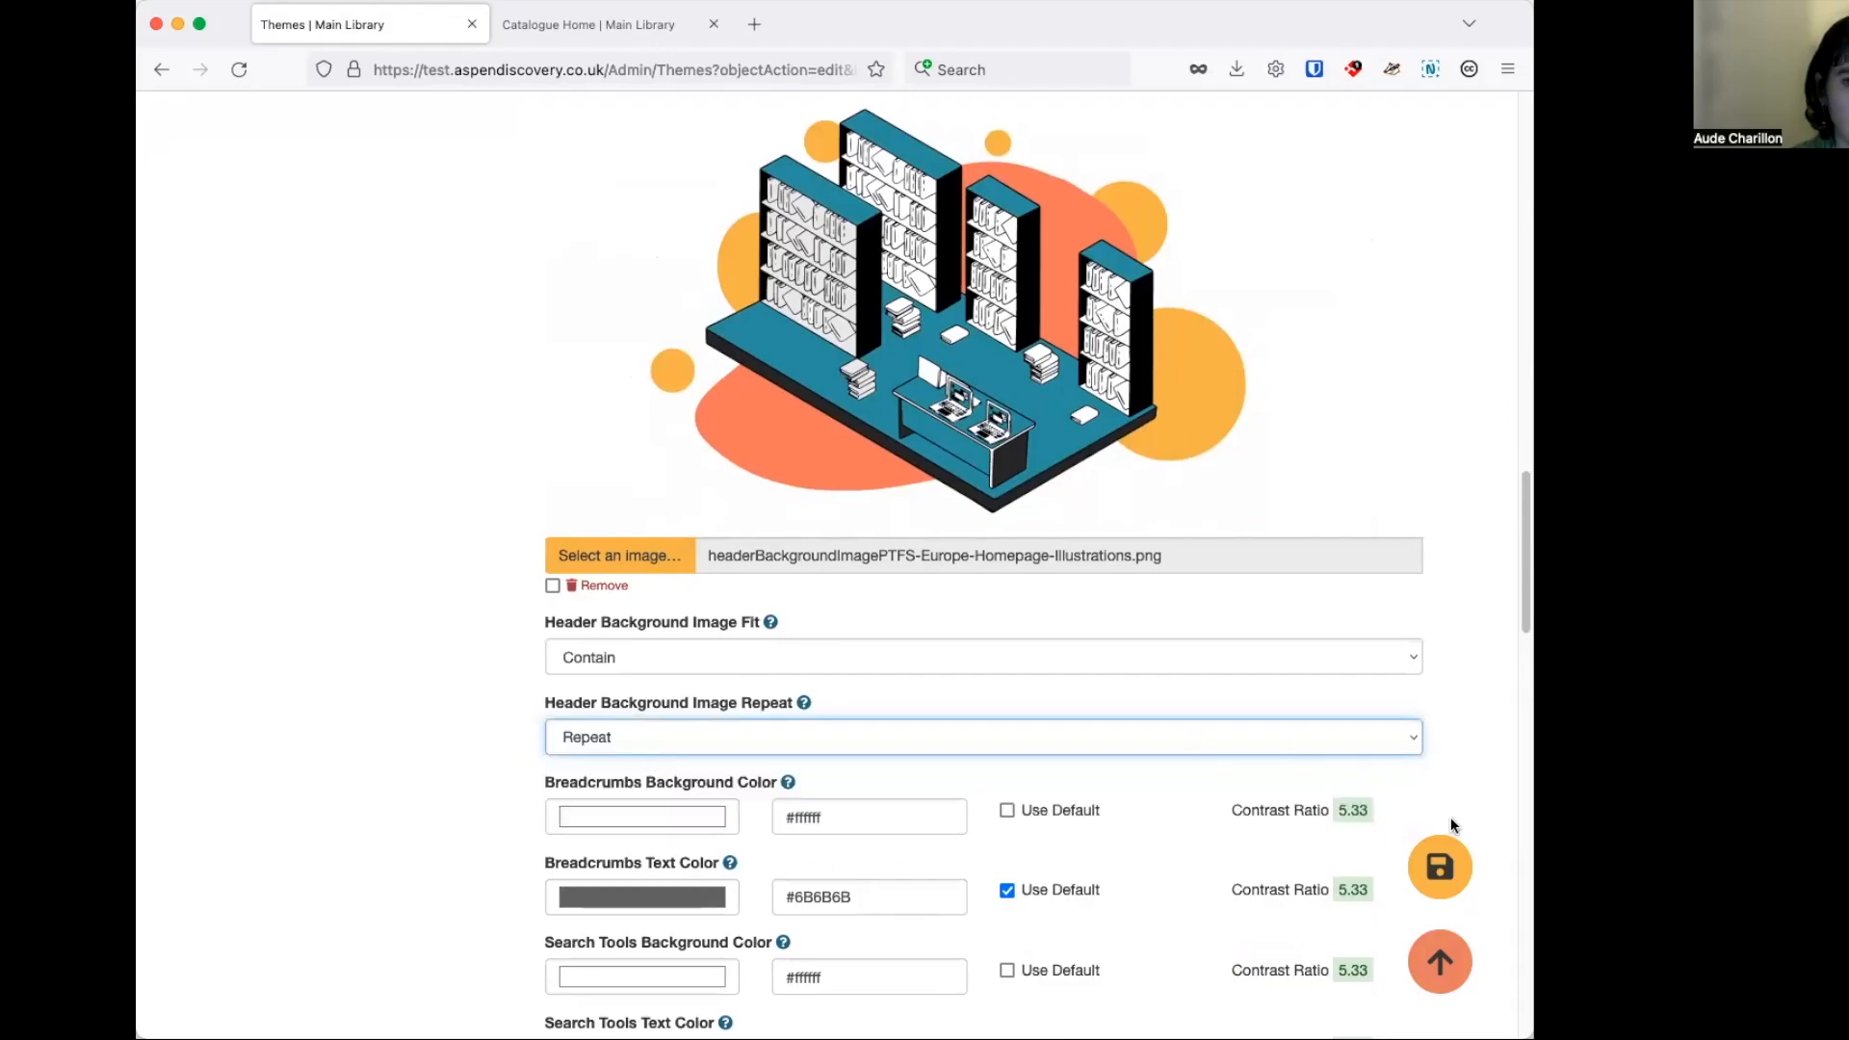
{"action": "left_click", "coordinate": [1450, 866]}
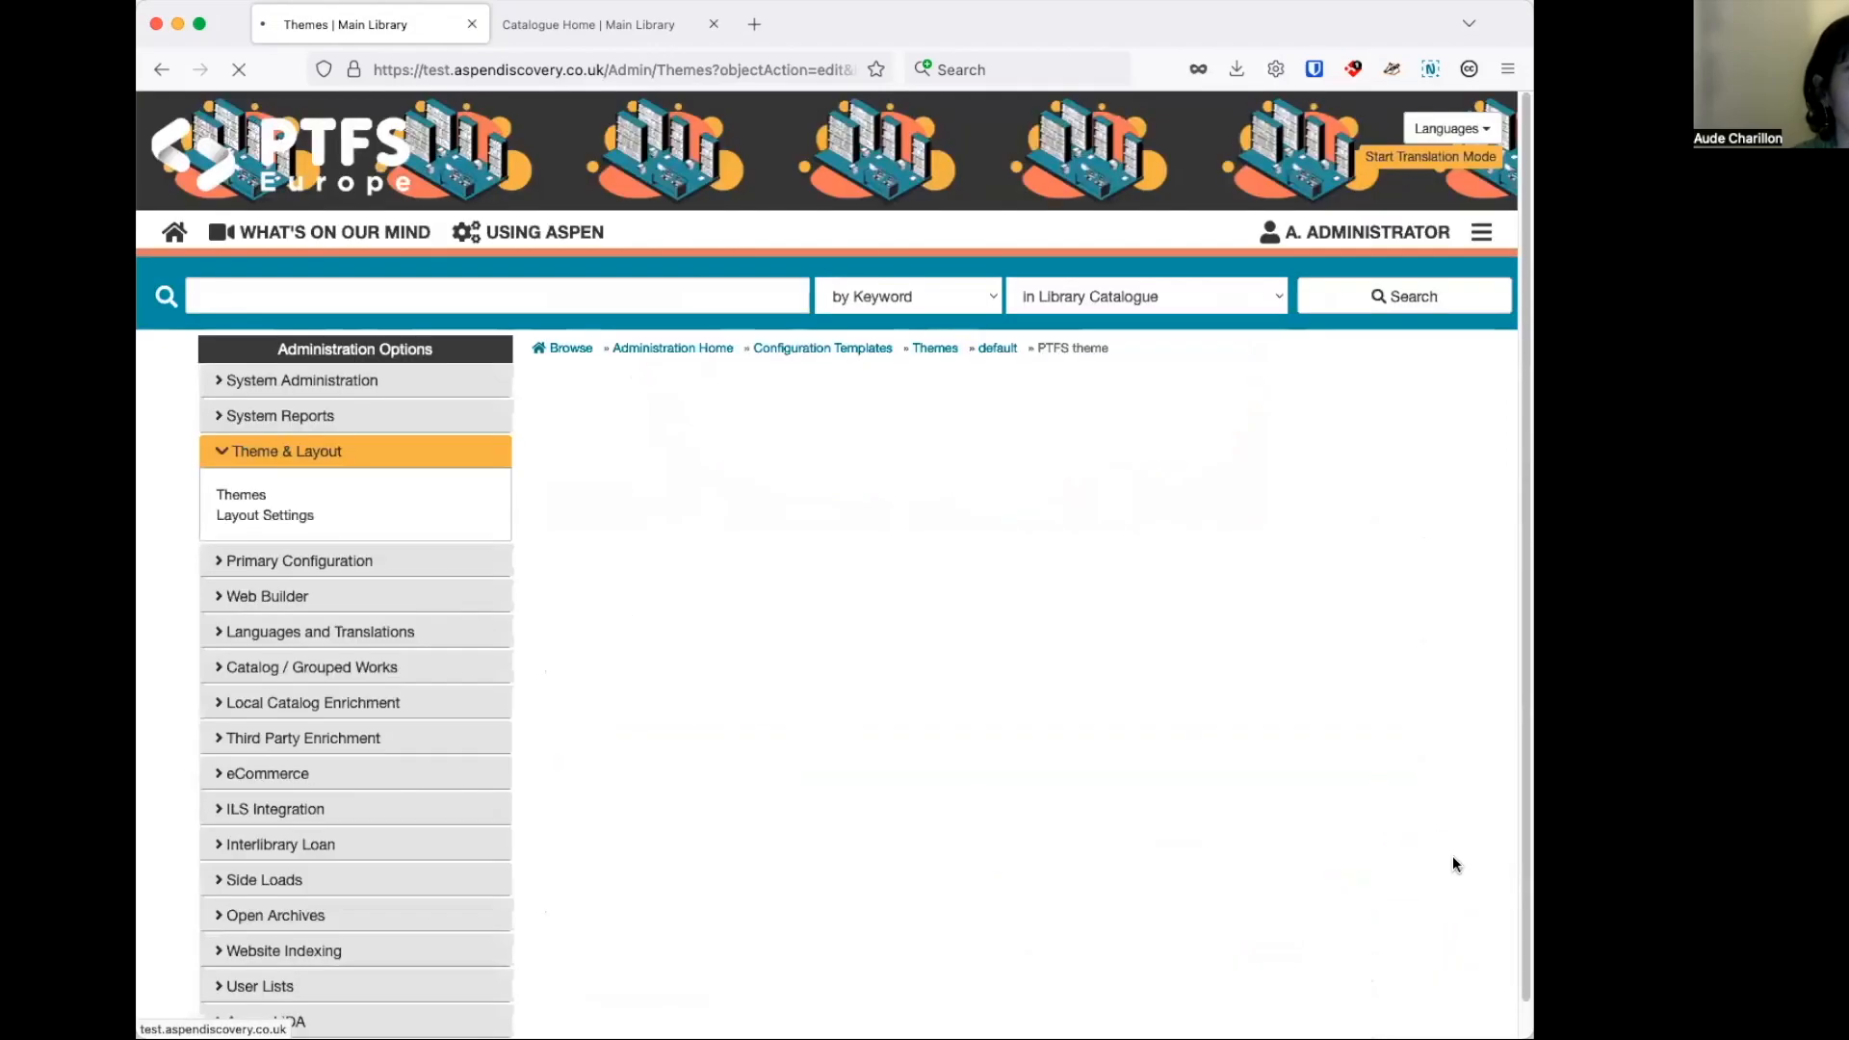
{"action": "left_click", "coordinate": [560, 32]}
{"action": "left_click", "coordinate": [250, 70]}
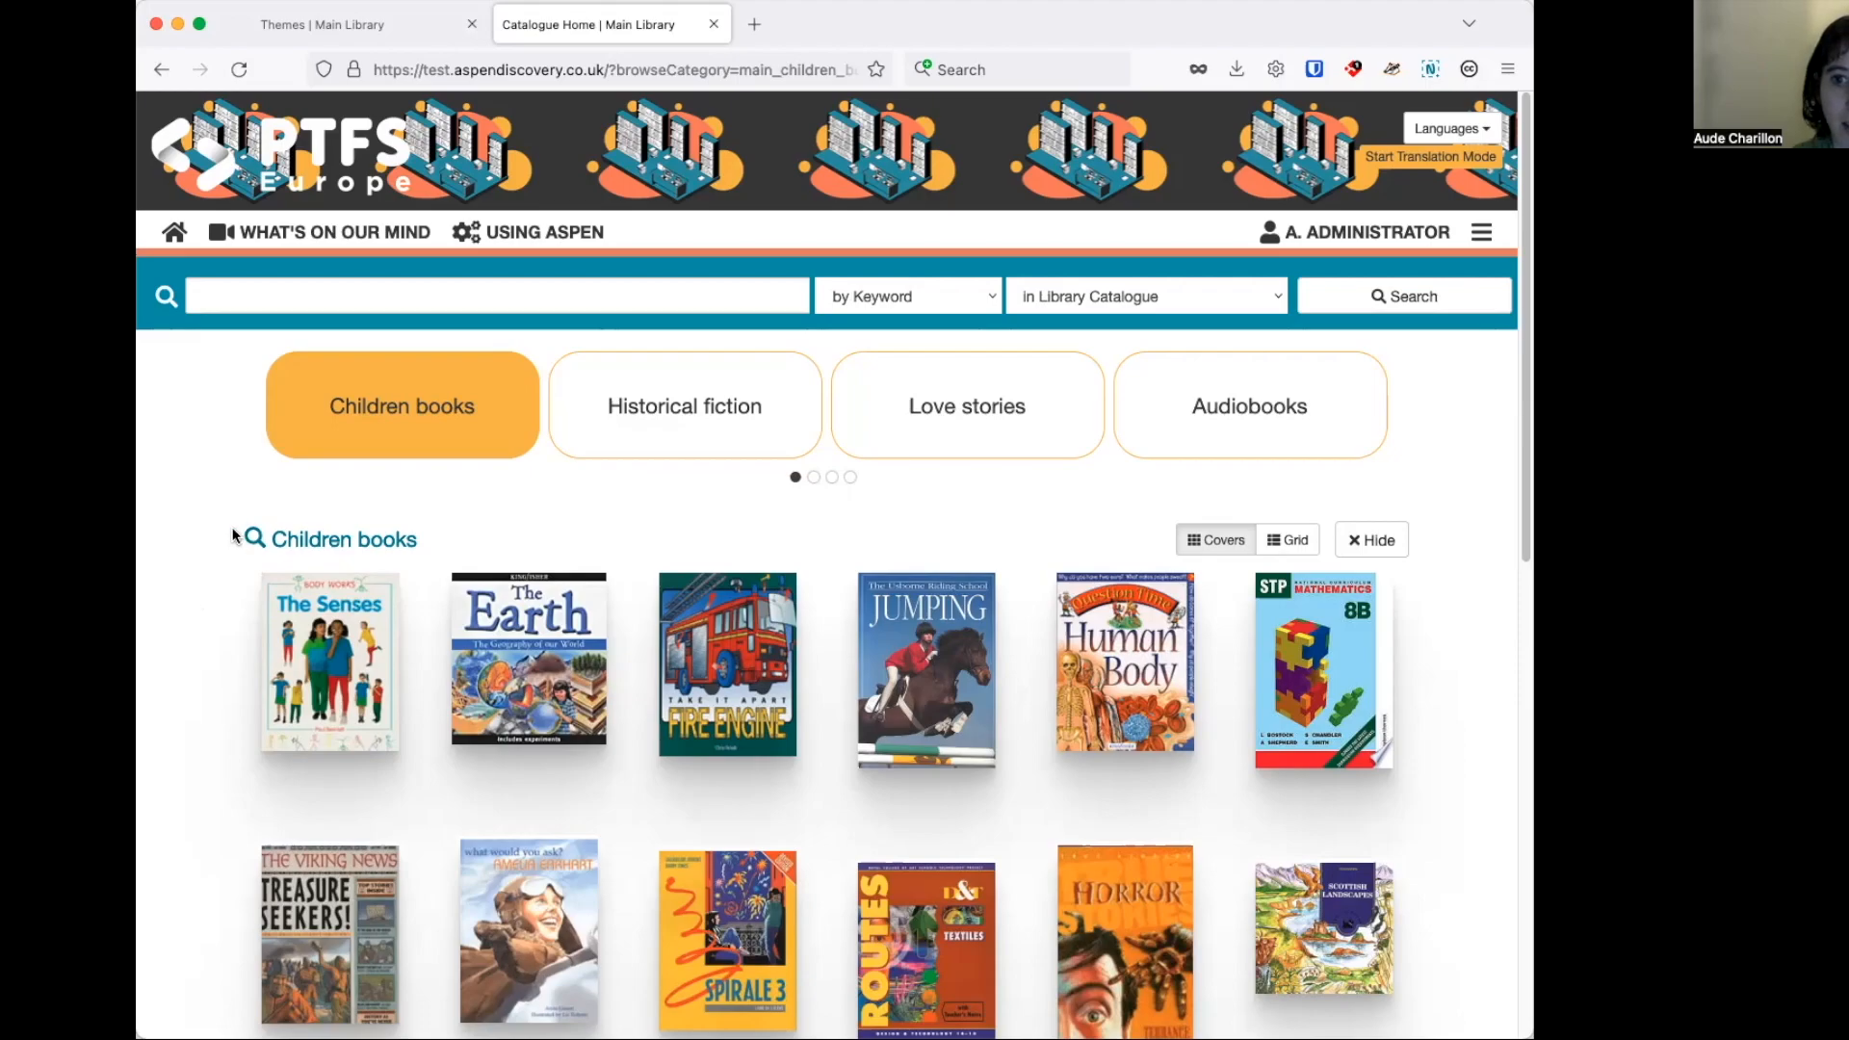
Return to the administration pages and open the Library Systems configuration.
{"action": "left_click", "coordinate": [398, 31]}
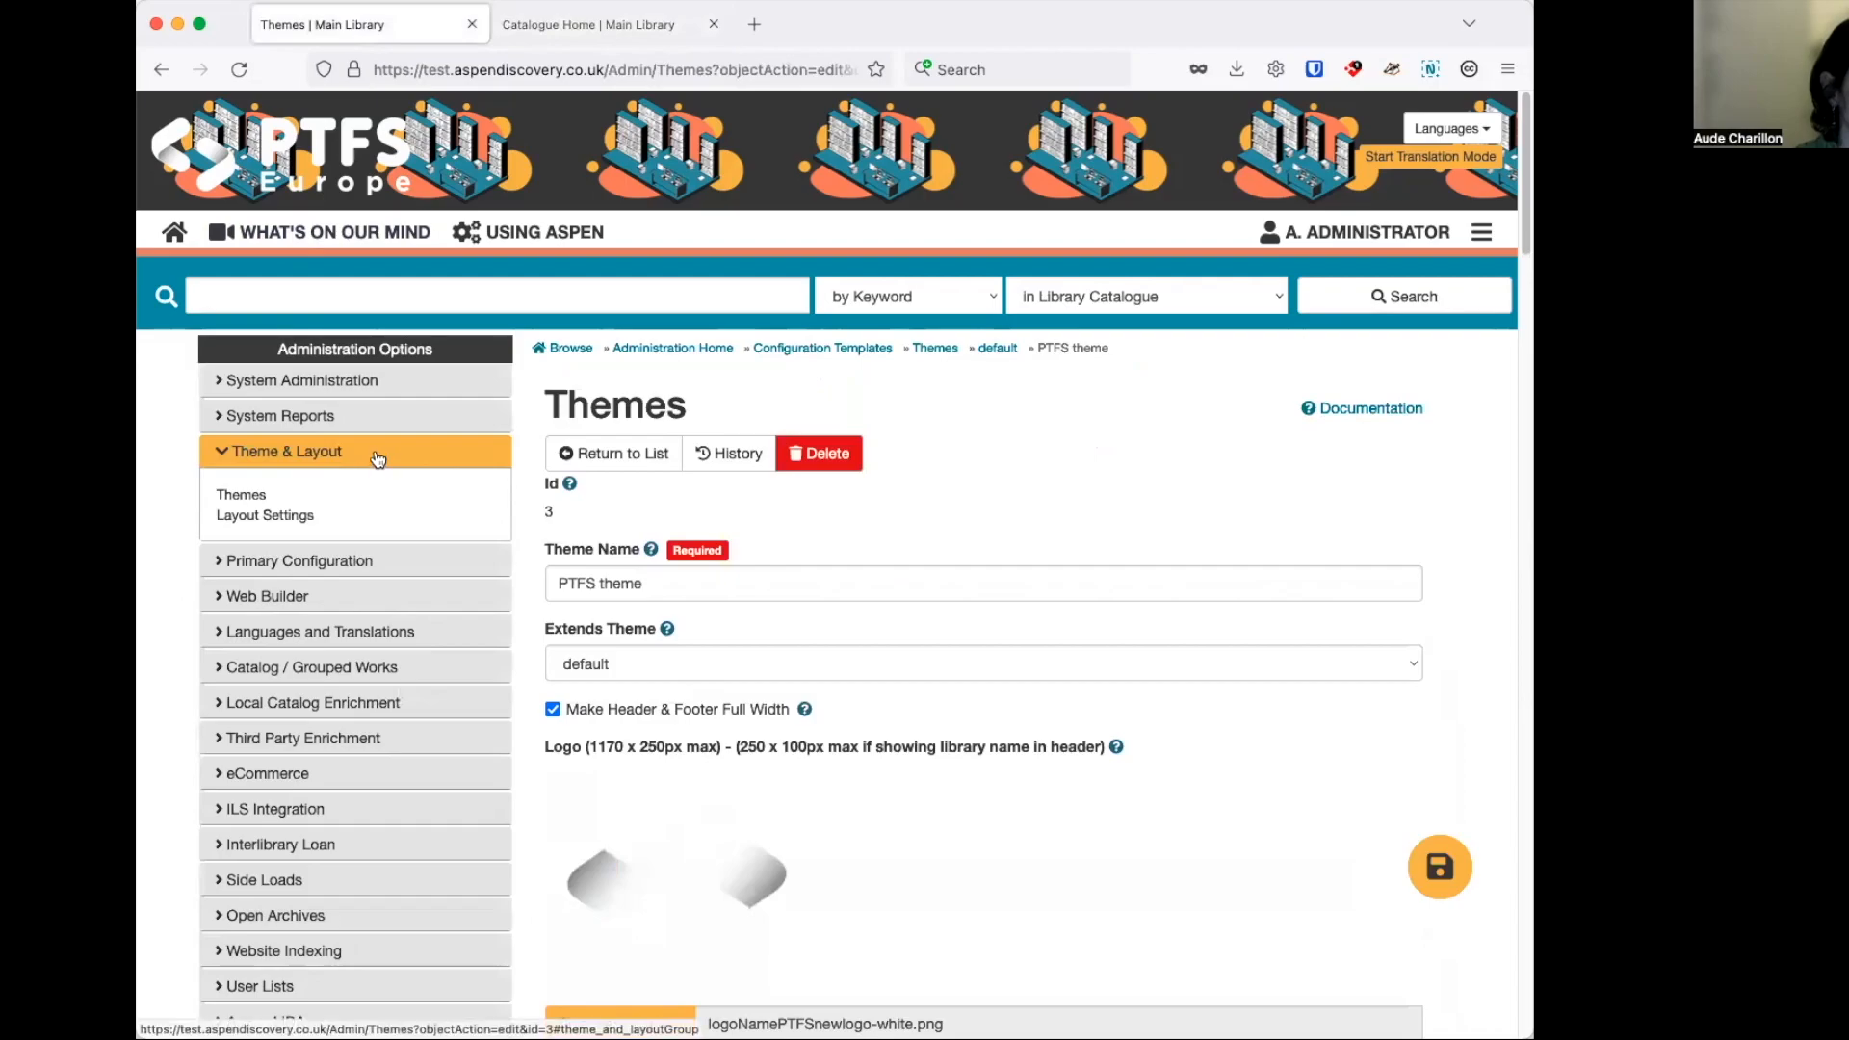
{"action": "left_click", "coordinate": [333, 572]}
{"action": "left_click", "coordinate": [289, 604]}
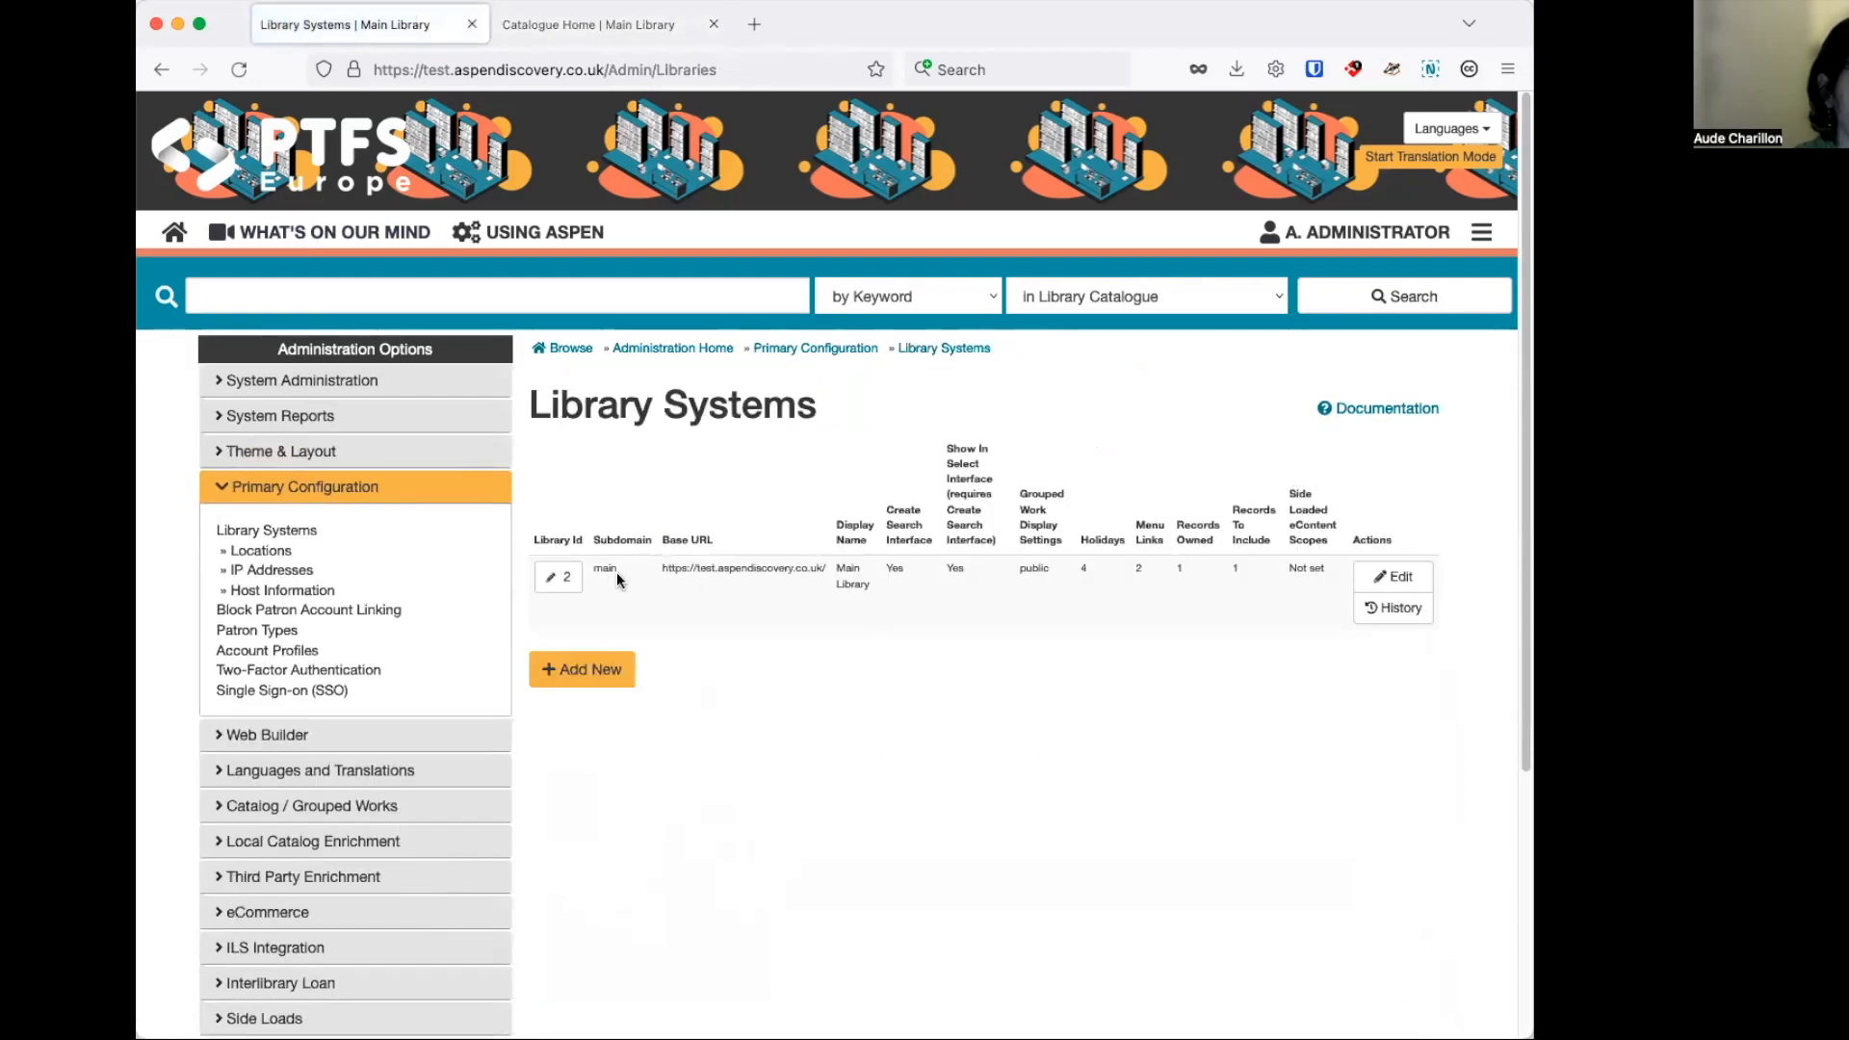
Set the Main Library's theme to Grisedale Libraries in its basic display settings, save, and reload the catalogue home page.
{"action": "left_click", "coordinate": [1021, 589]}
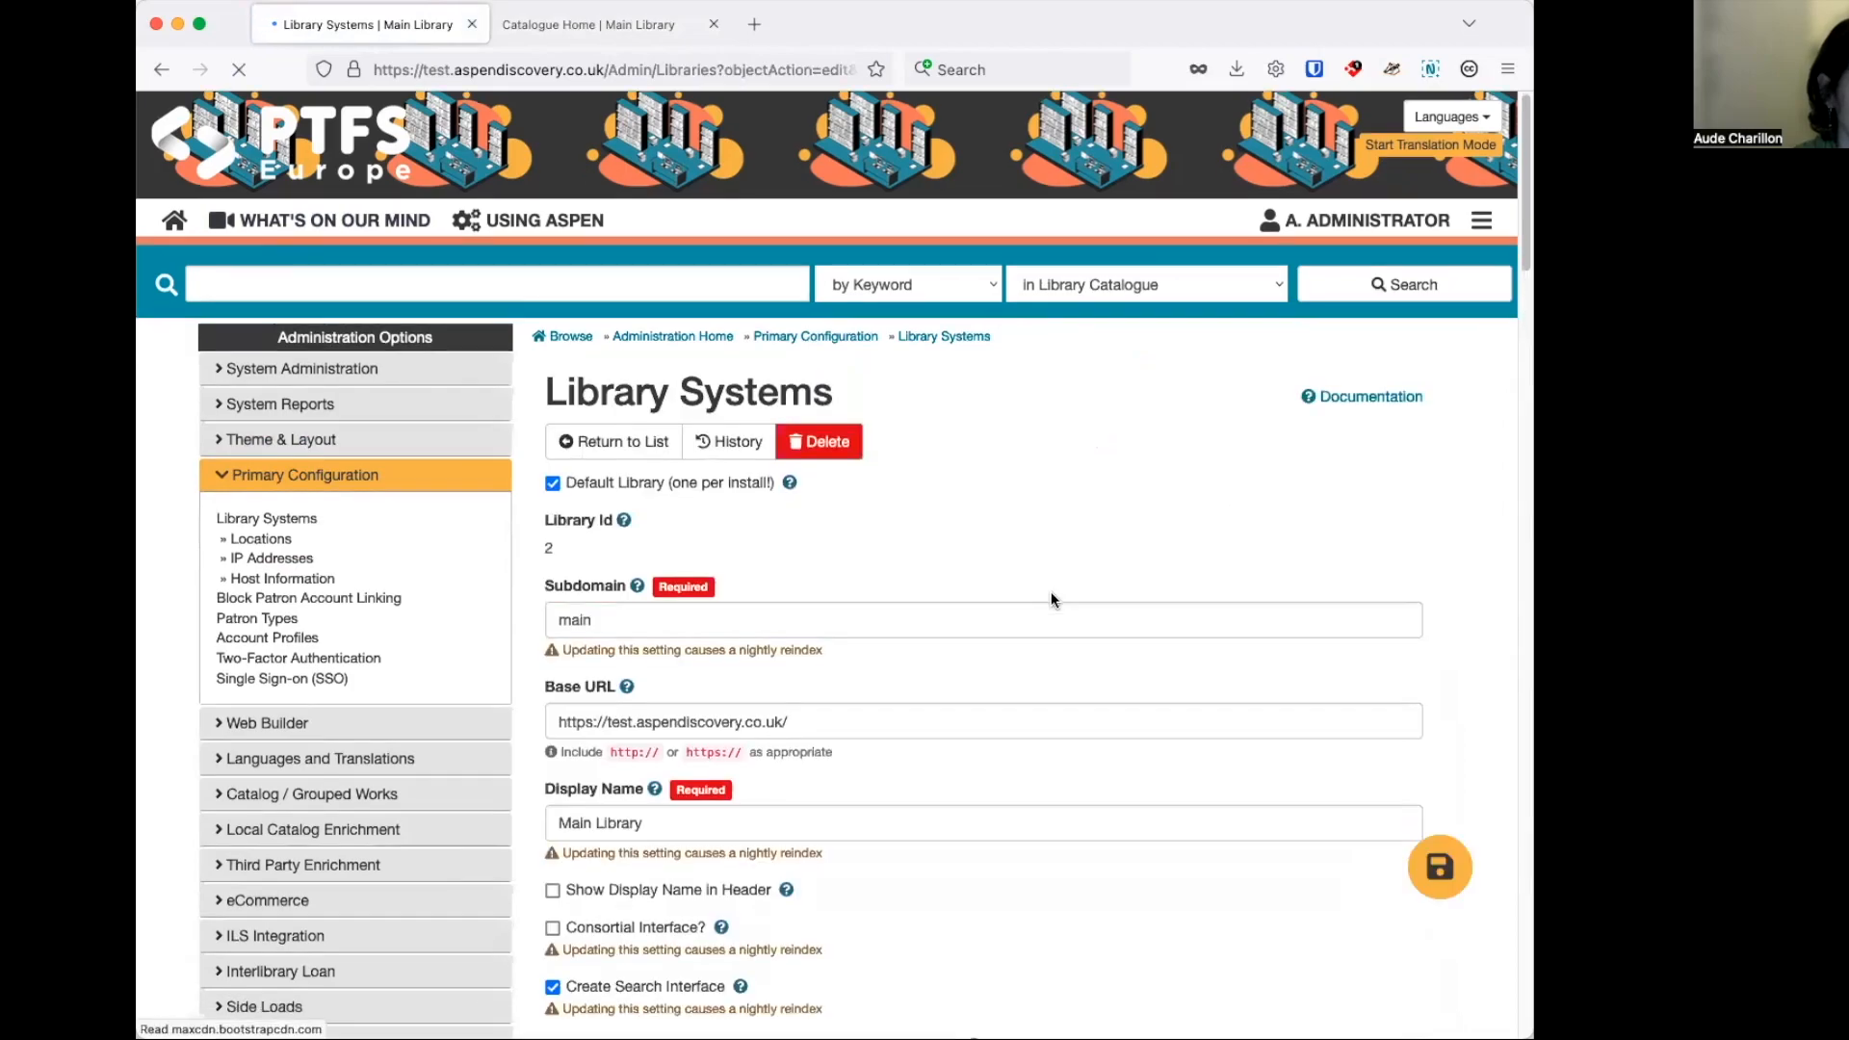
{"action": "scroll", "coordinate": [1050, 589], "scroll_direction": "down", "scroll_amount": 8}
{"action": "scroll", "coordinate": [1054, 582], "scroll_direction": "down", "scroll_amount": 3}
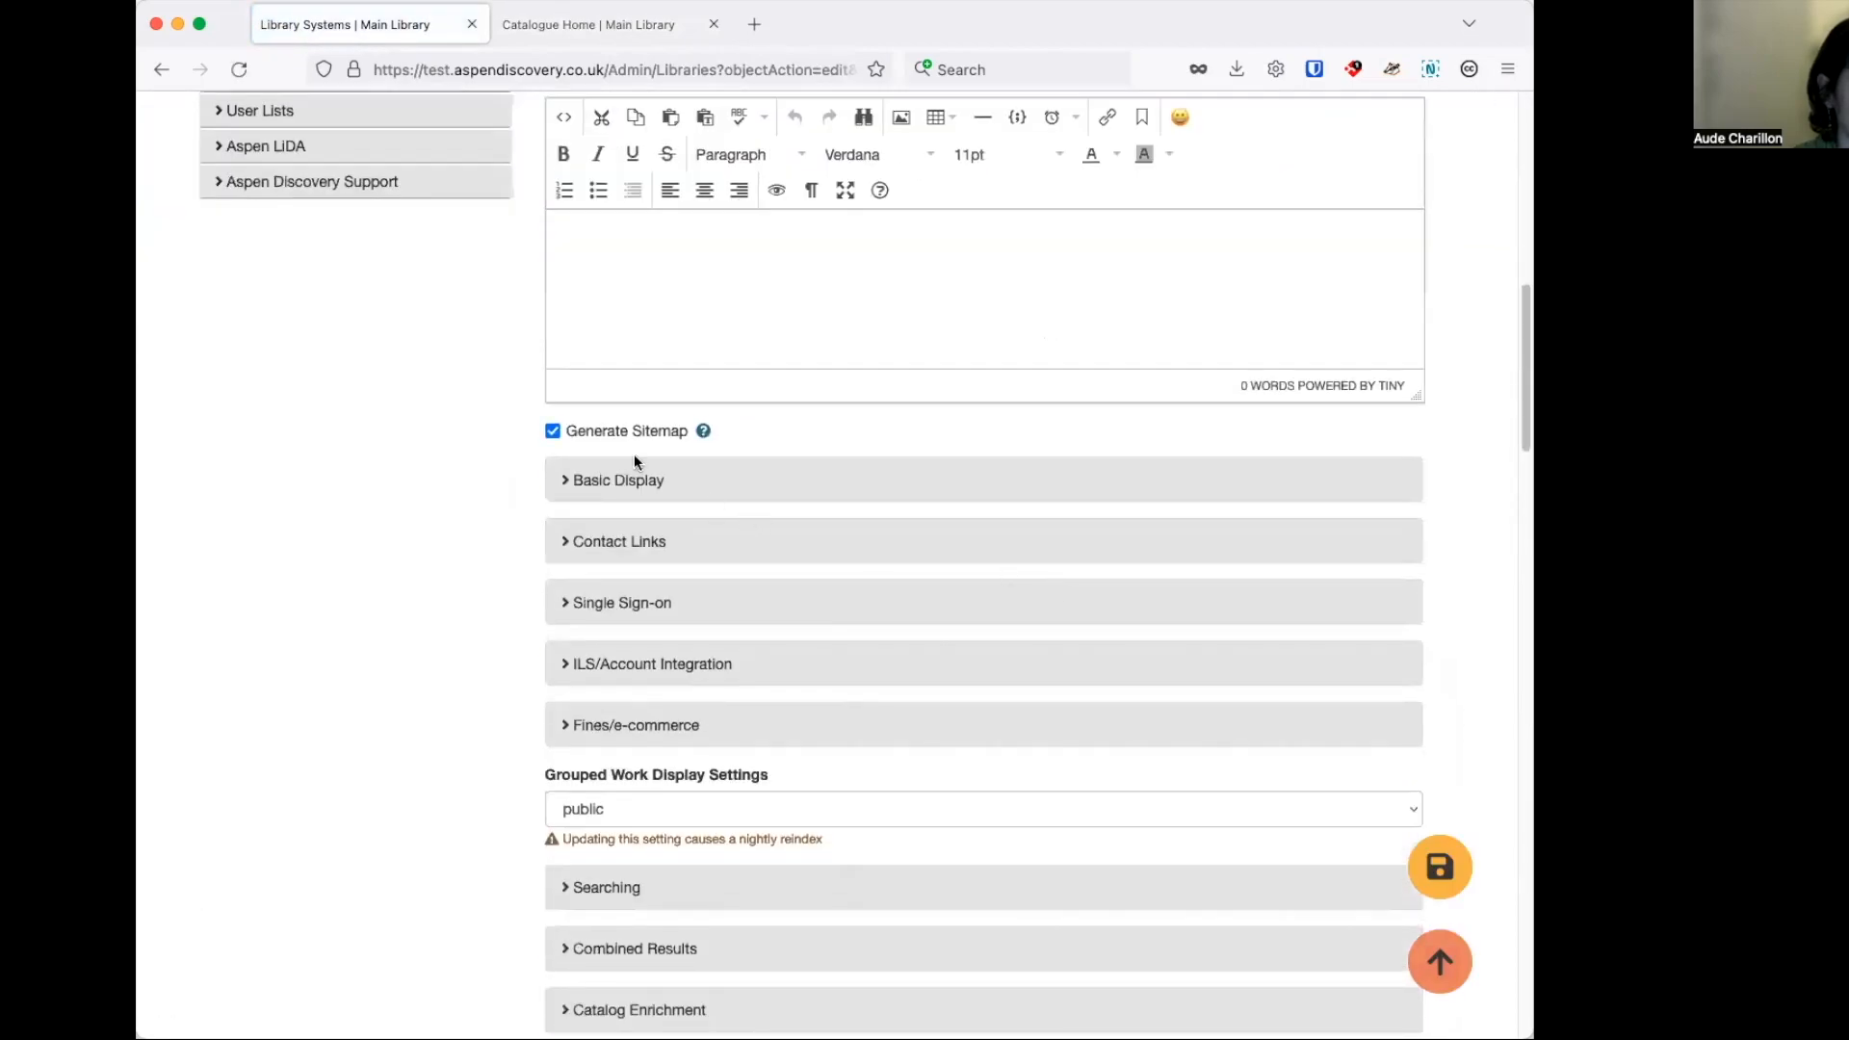
{"action": "left_click", "coordinate": [641, 480]}
{"action": "left_click", "coordinate": [671, 569]}
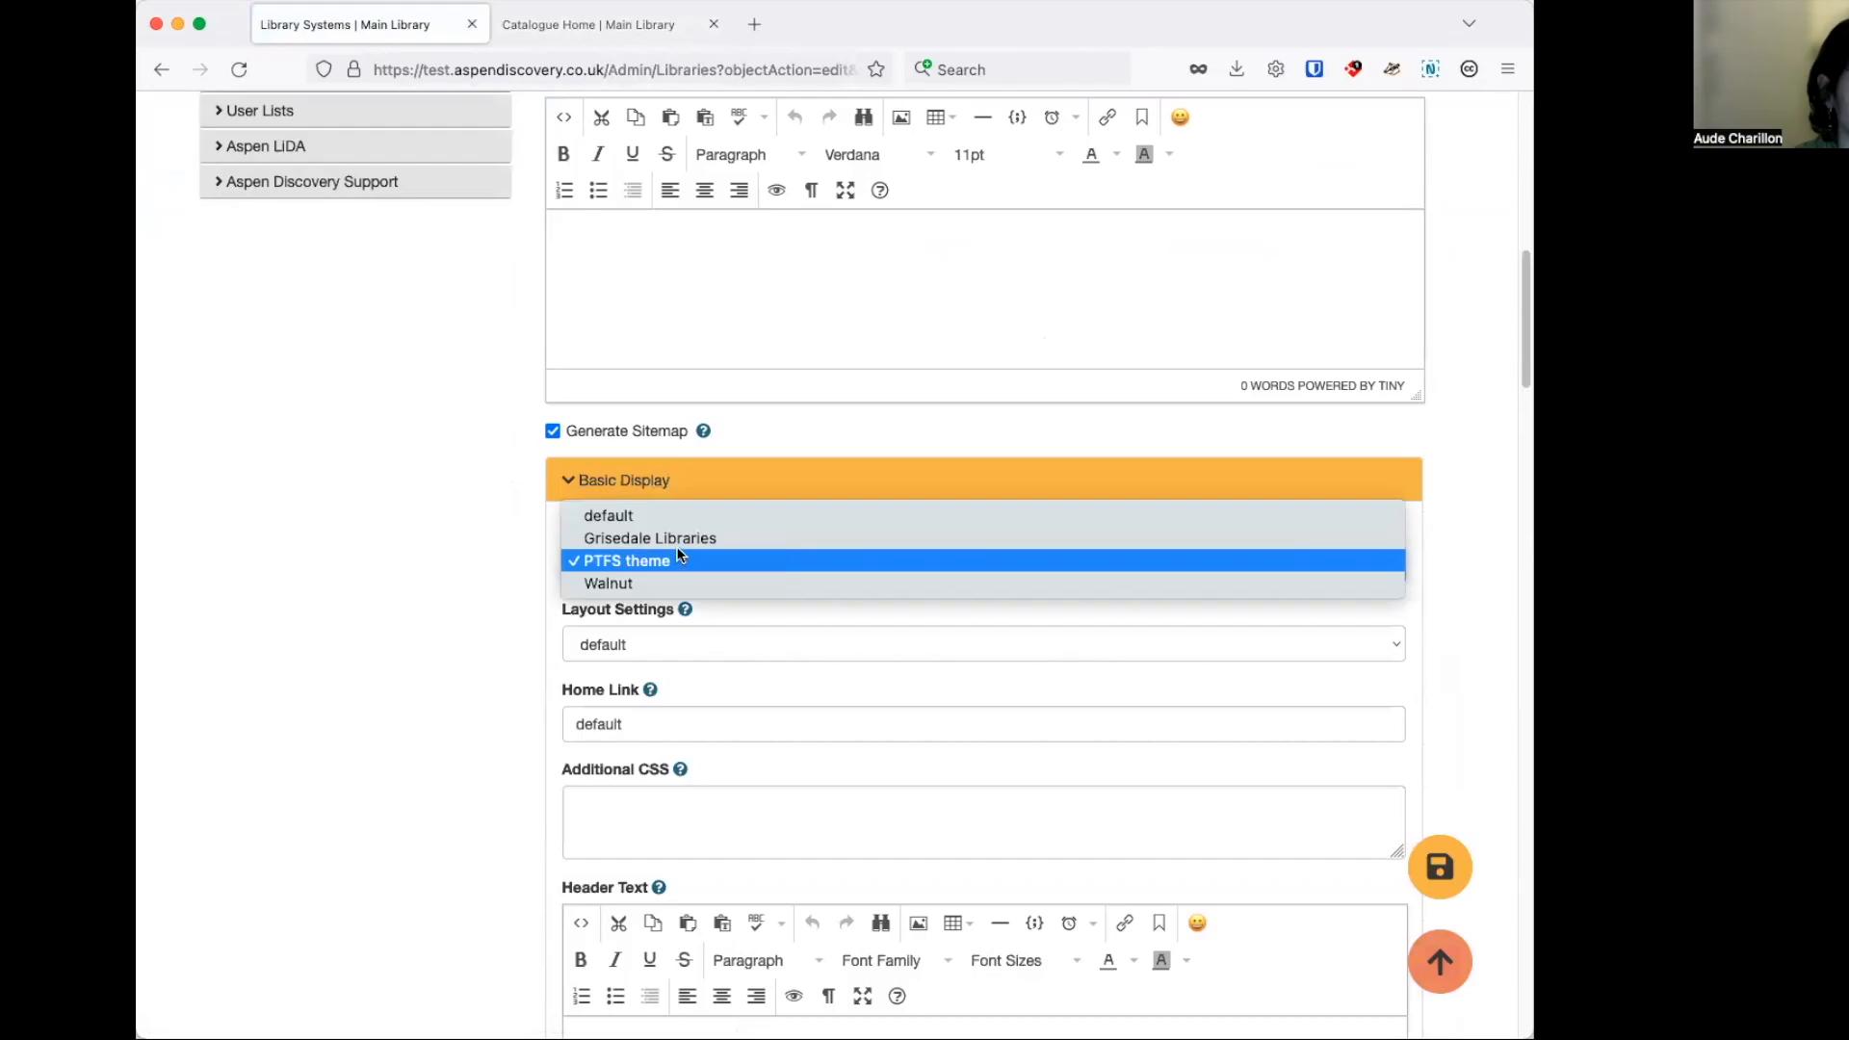
{"action": "left_click", "coordinate": [679, 539]}
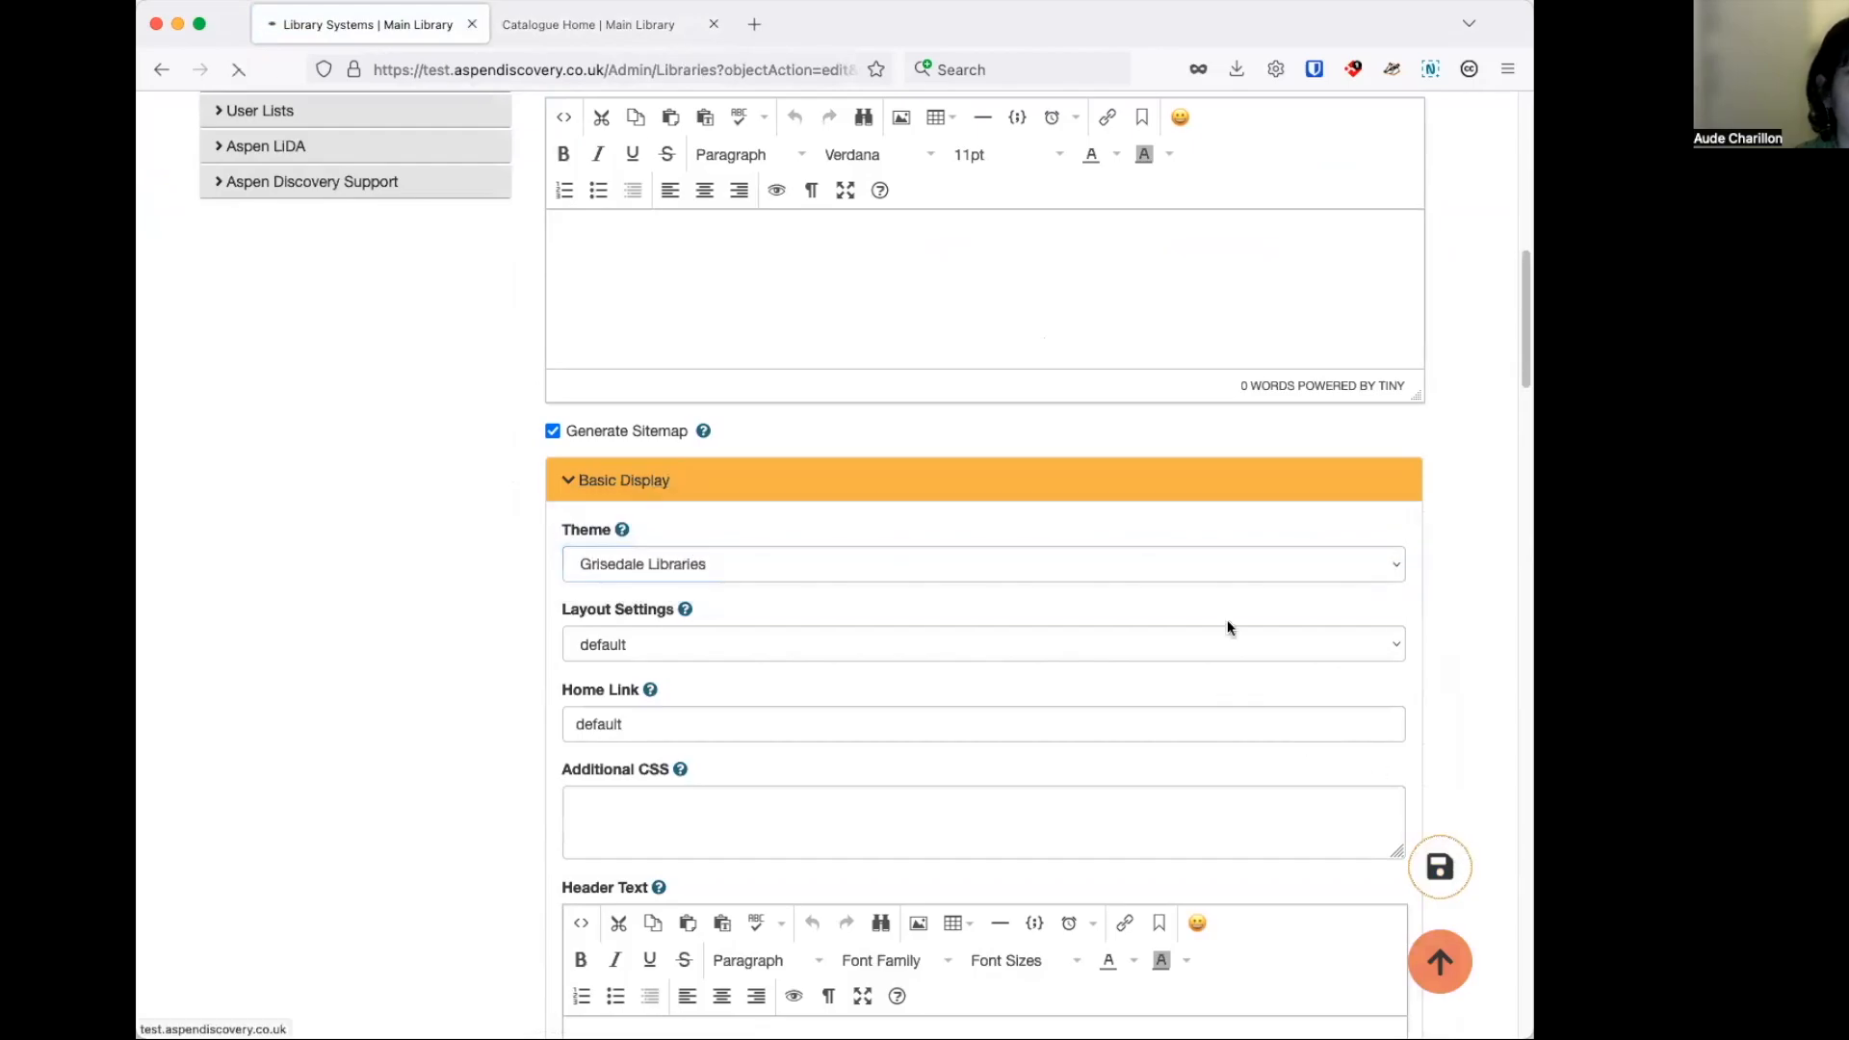
{"action": "left_click", "coordinate": [595, 37]}
{"action": "left_click", "coordinate": [249, 71]}
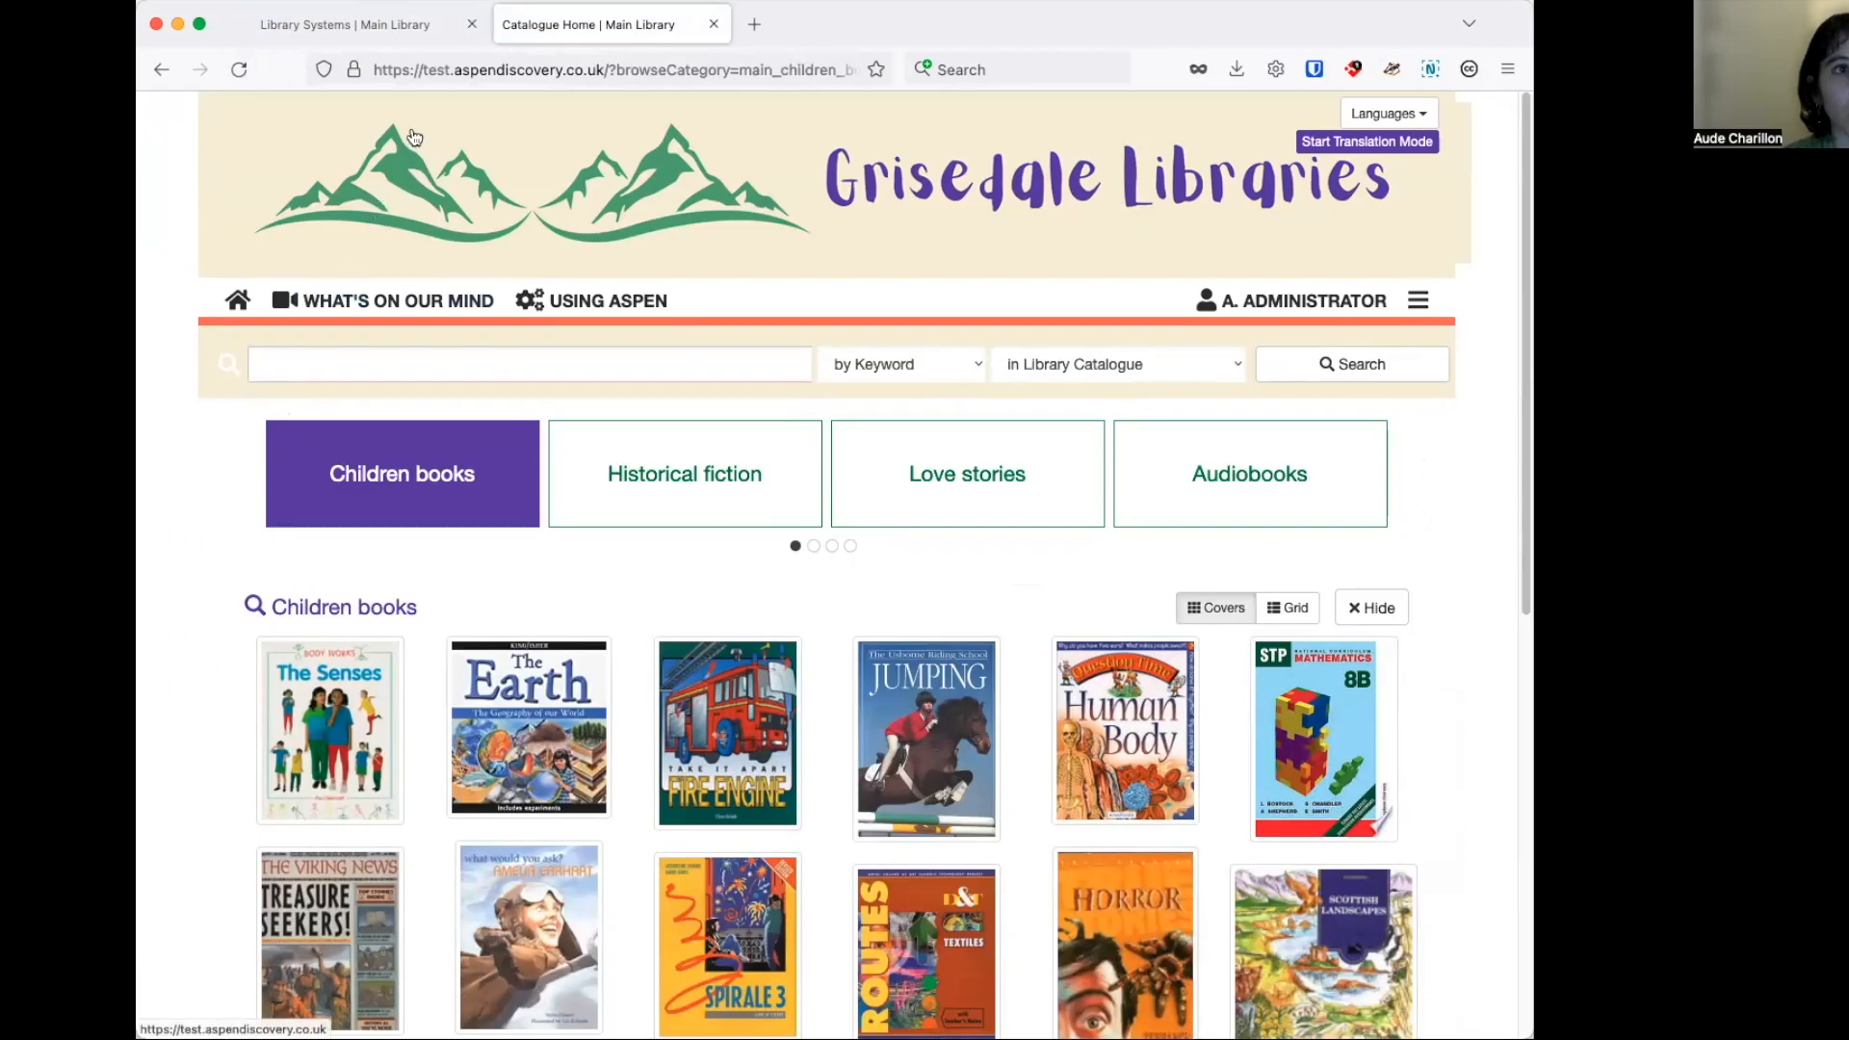
Return to the library administration page and open the Aspen Discovery Help Center in a separate browser tab.
{"action": "left_click", "coordinate": [375, 26]}
{"action": "scroll", "coordinate": [358, 568], "scroll_direction": "down", "scroll_amount": 5}
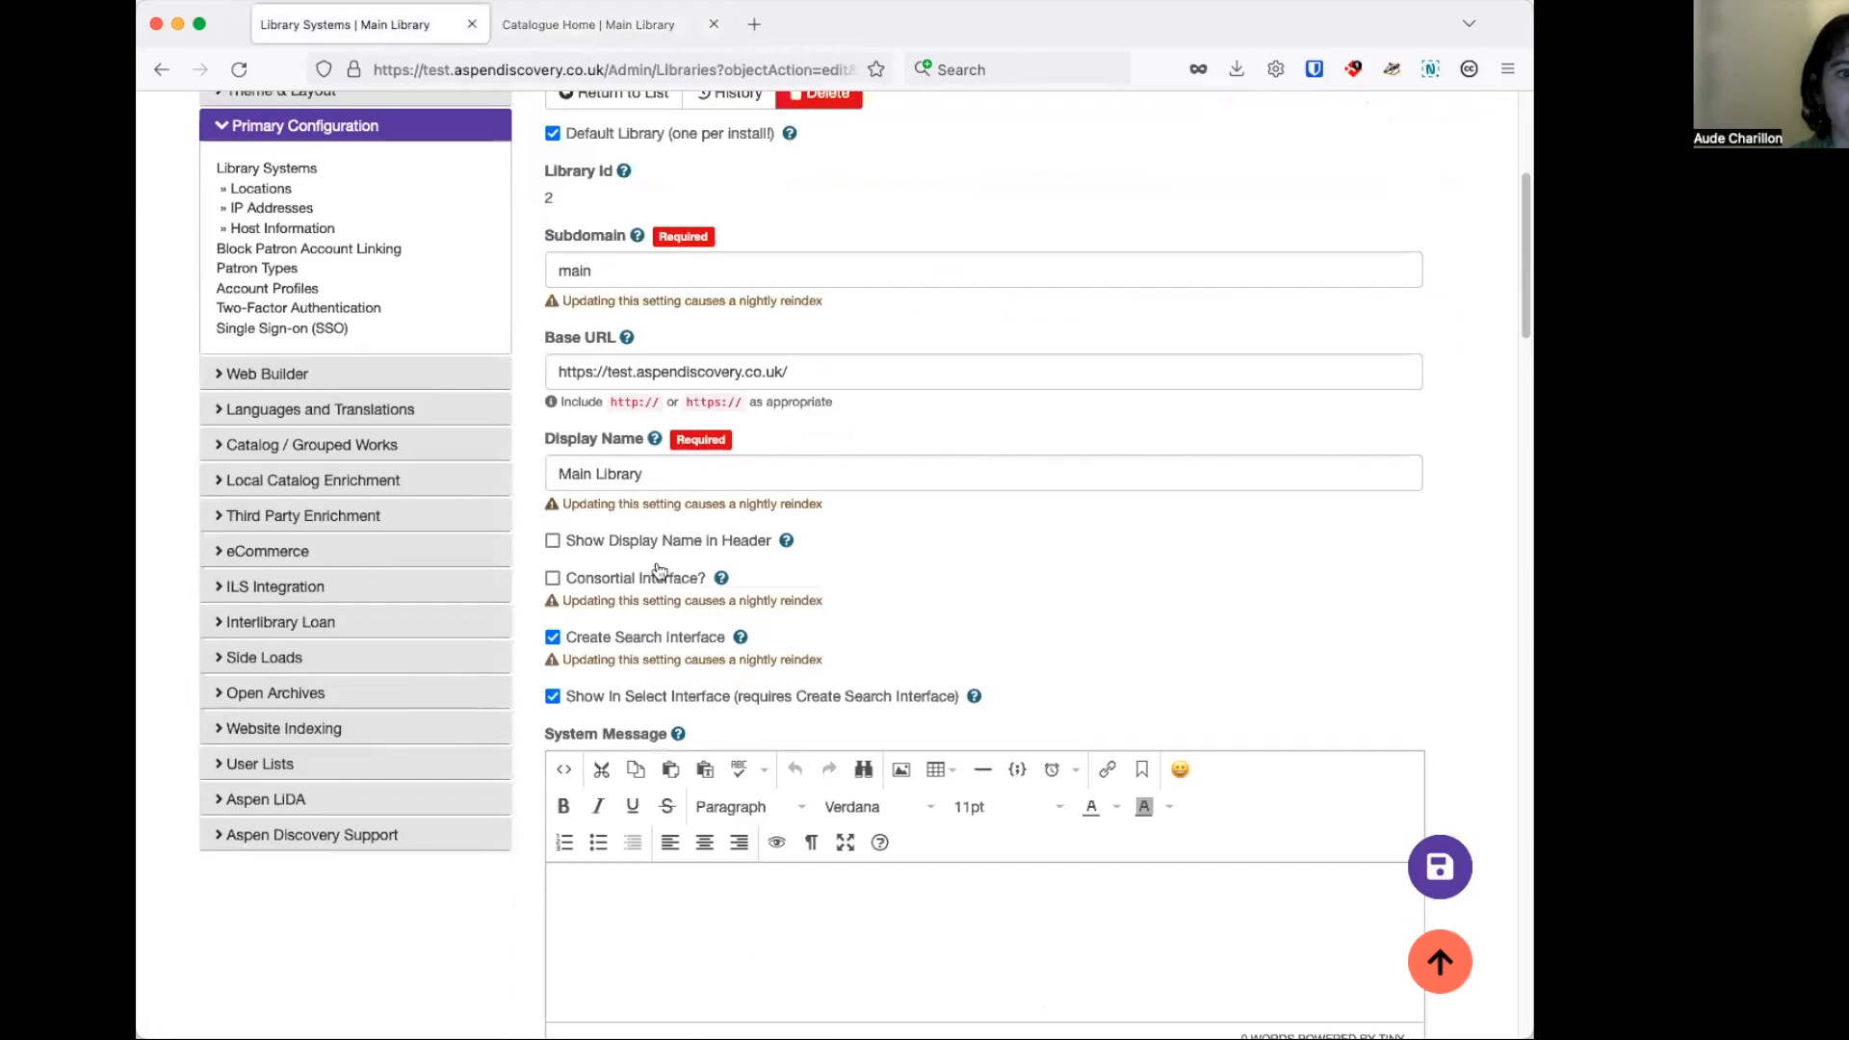
{"action": "scroll", "coordinate": [337, 679], "scroll_direction": "down", "scroll_amount": 1}
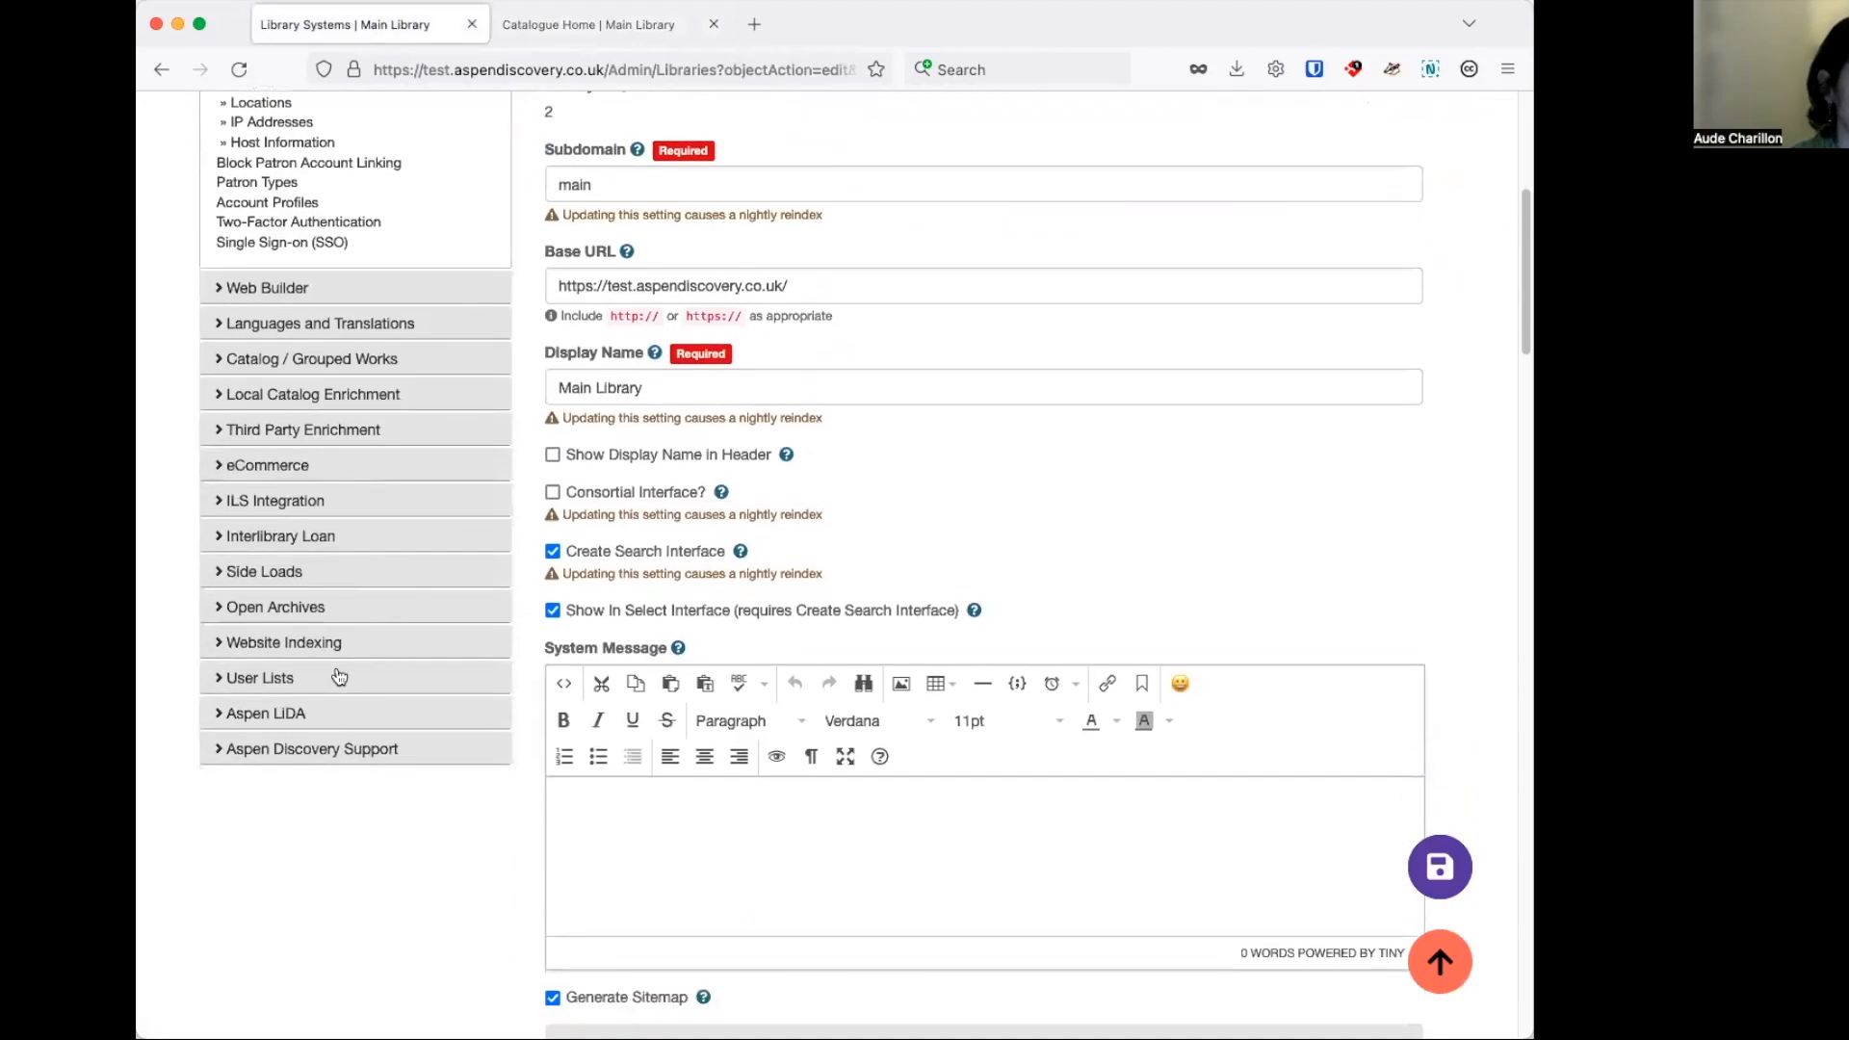
{"action": "left_click", "coordinate": [352, 758]}
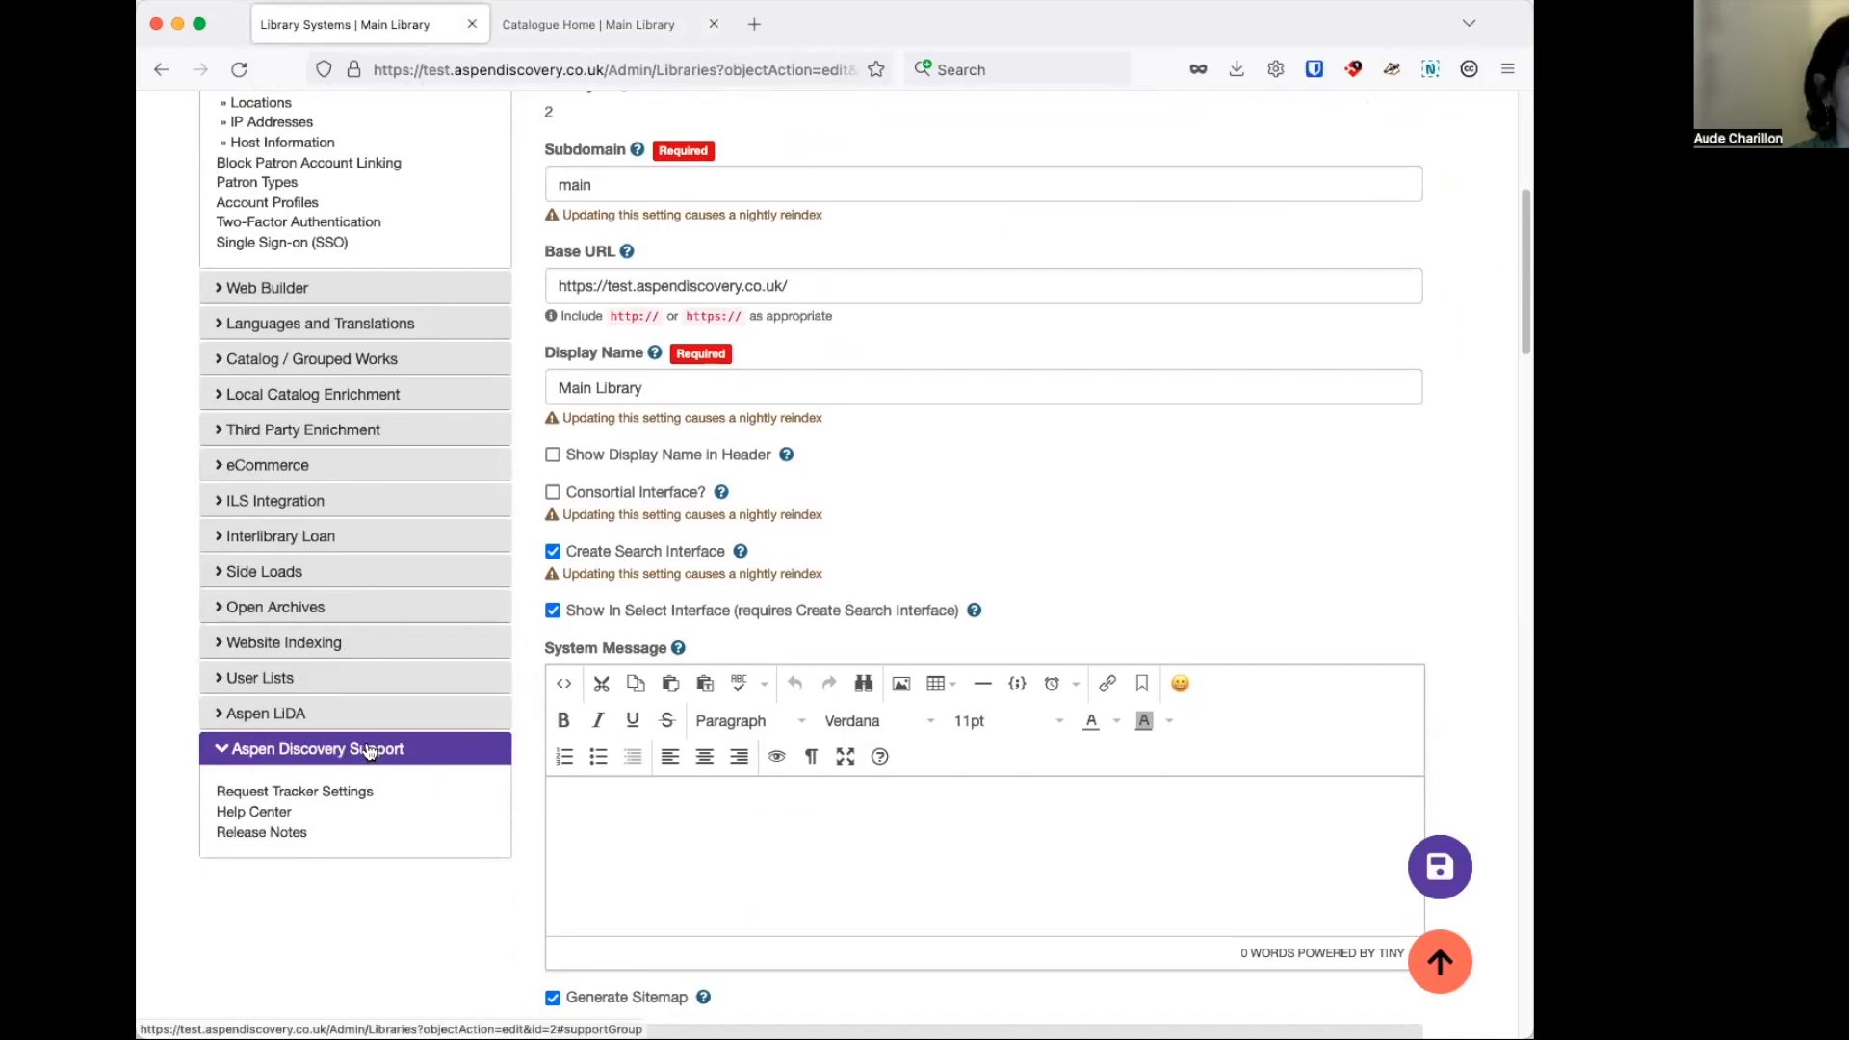
{"action": "right_click", "coordinate": [270, 812]}
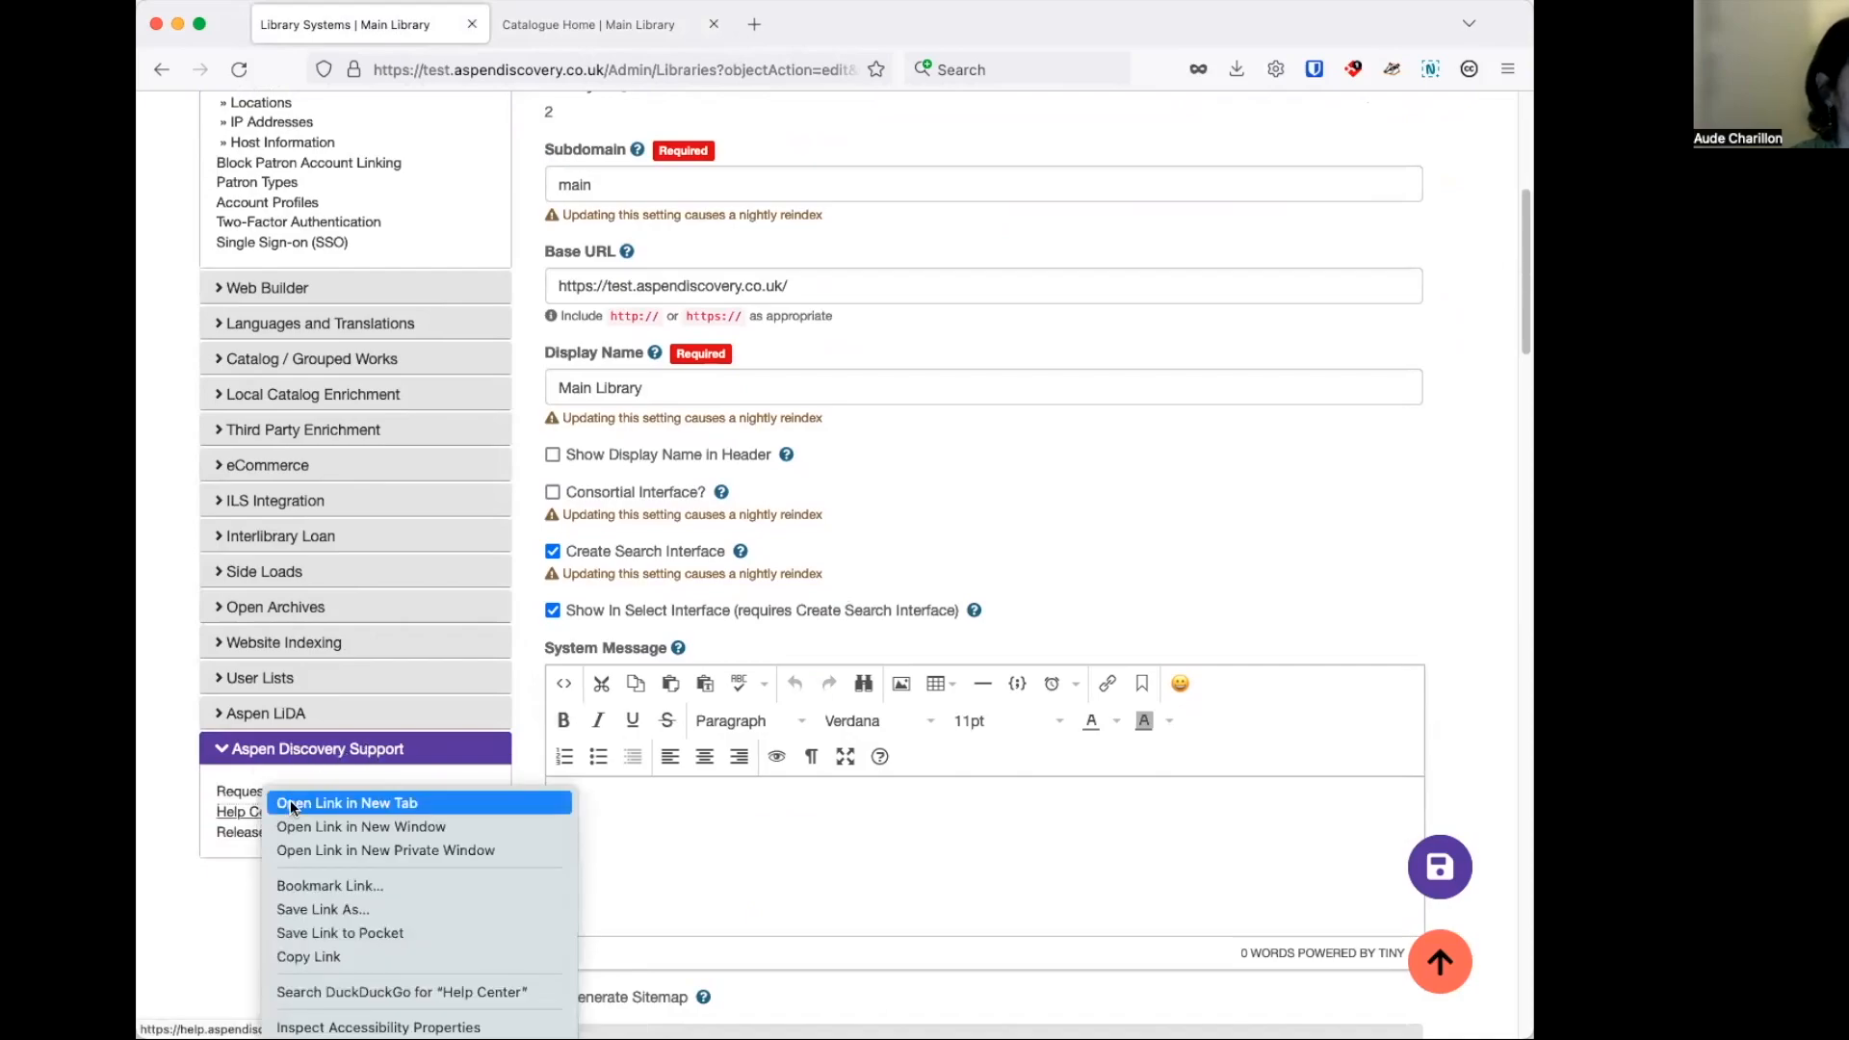
{"action": "left_click", "coordinate": [291, 807]}
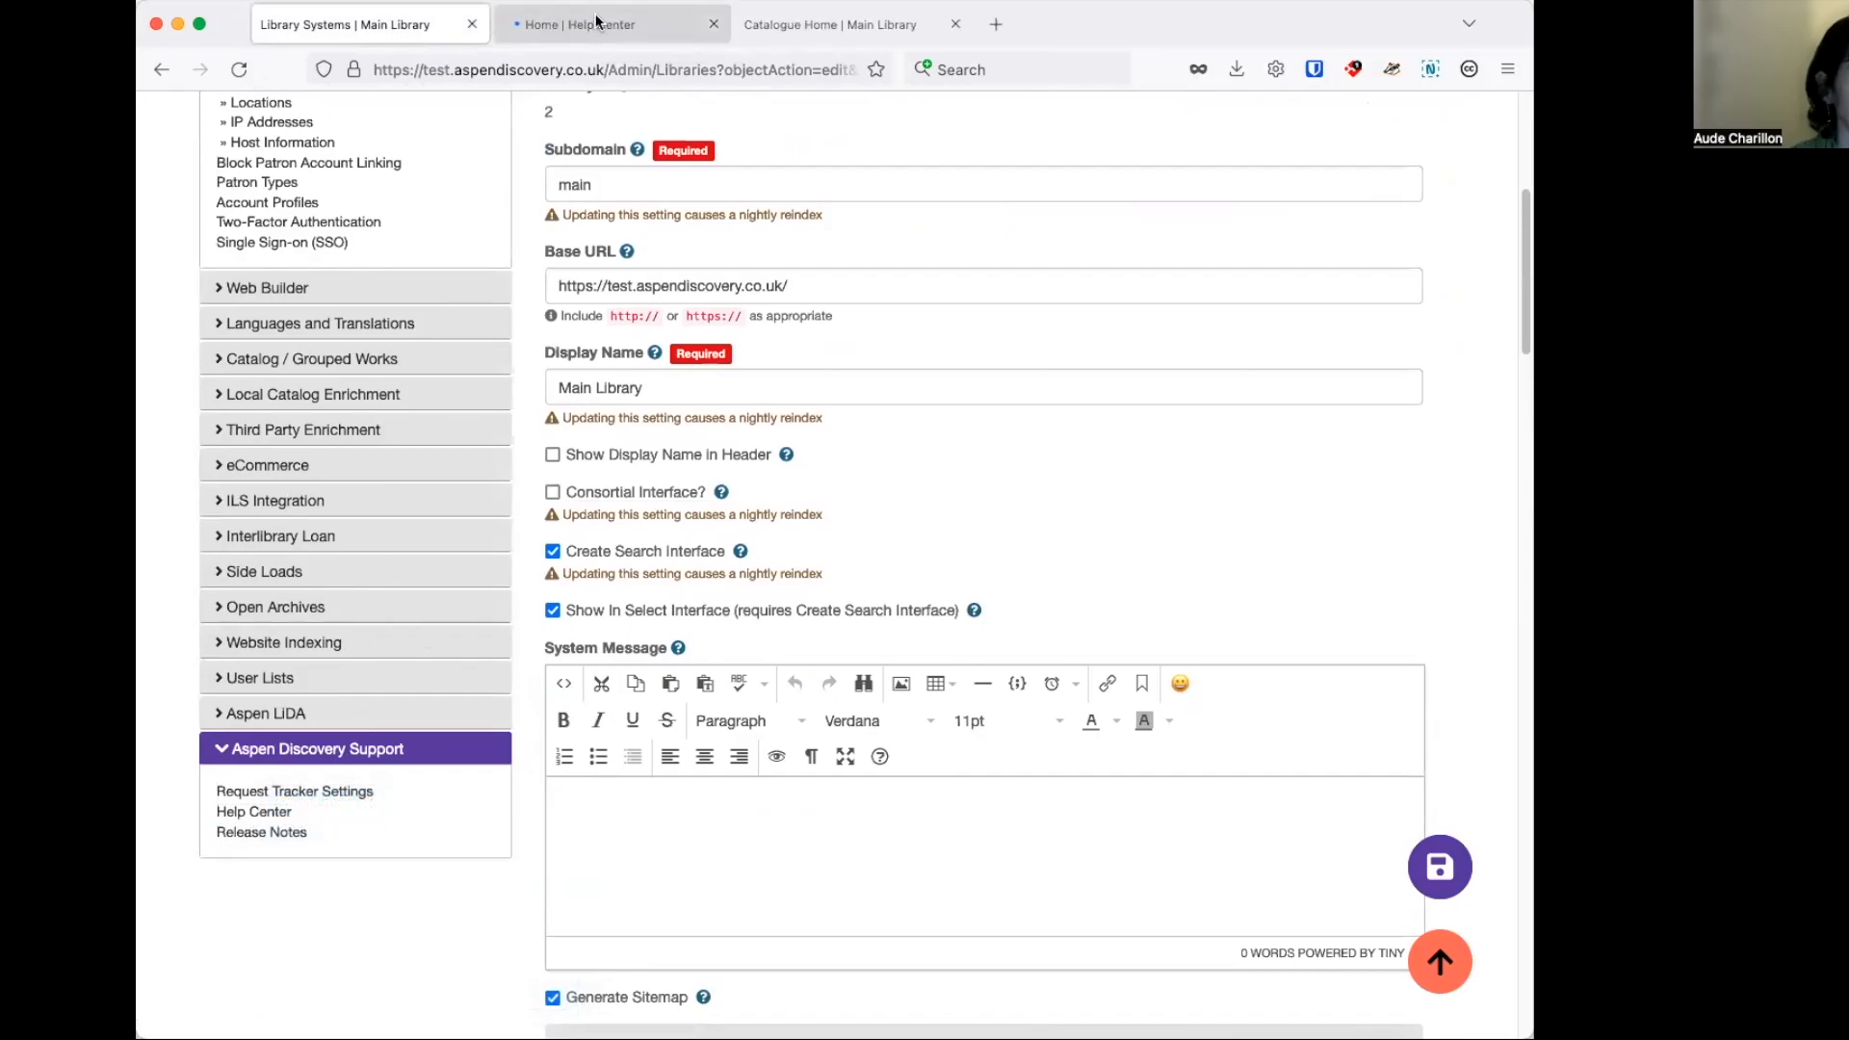
{"action": "left_click", "coordinate": [597, 23]}
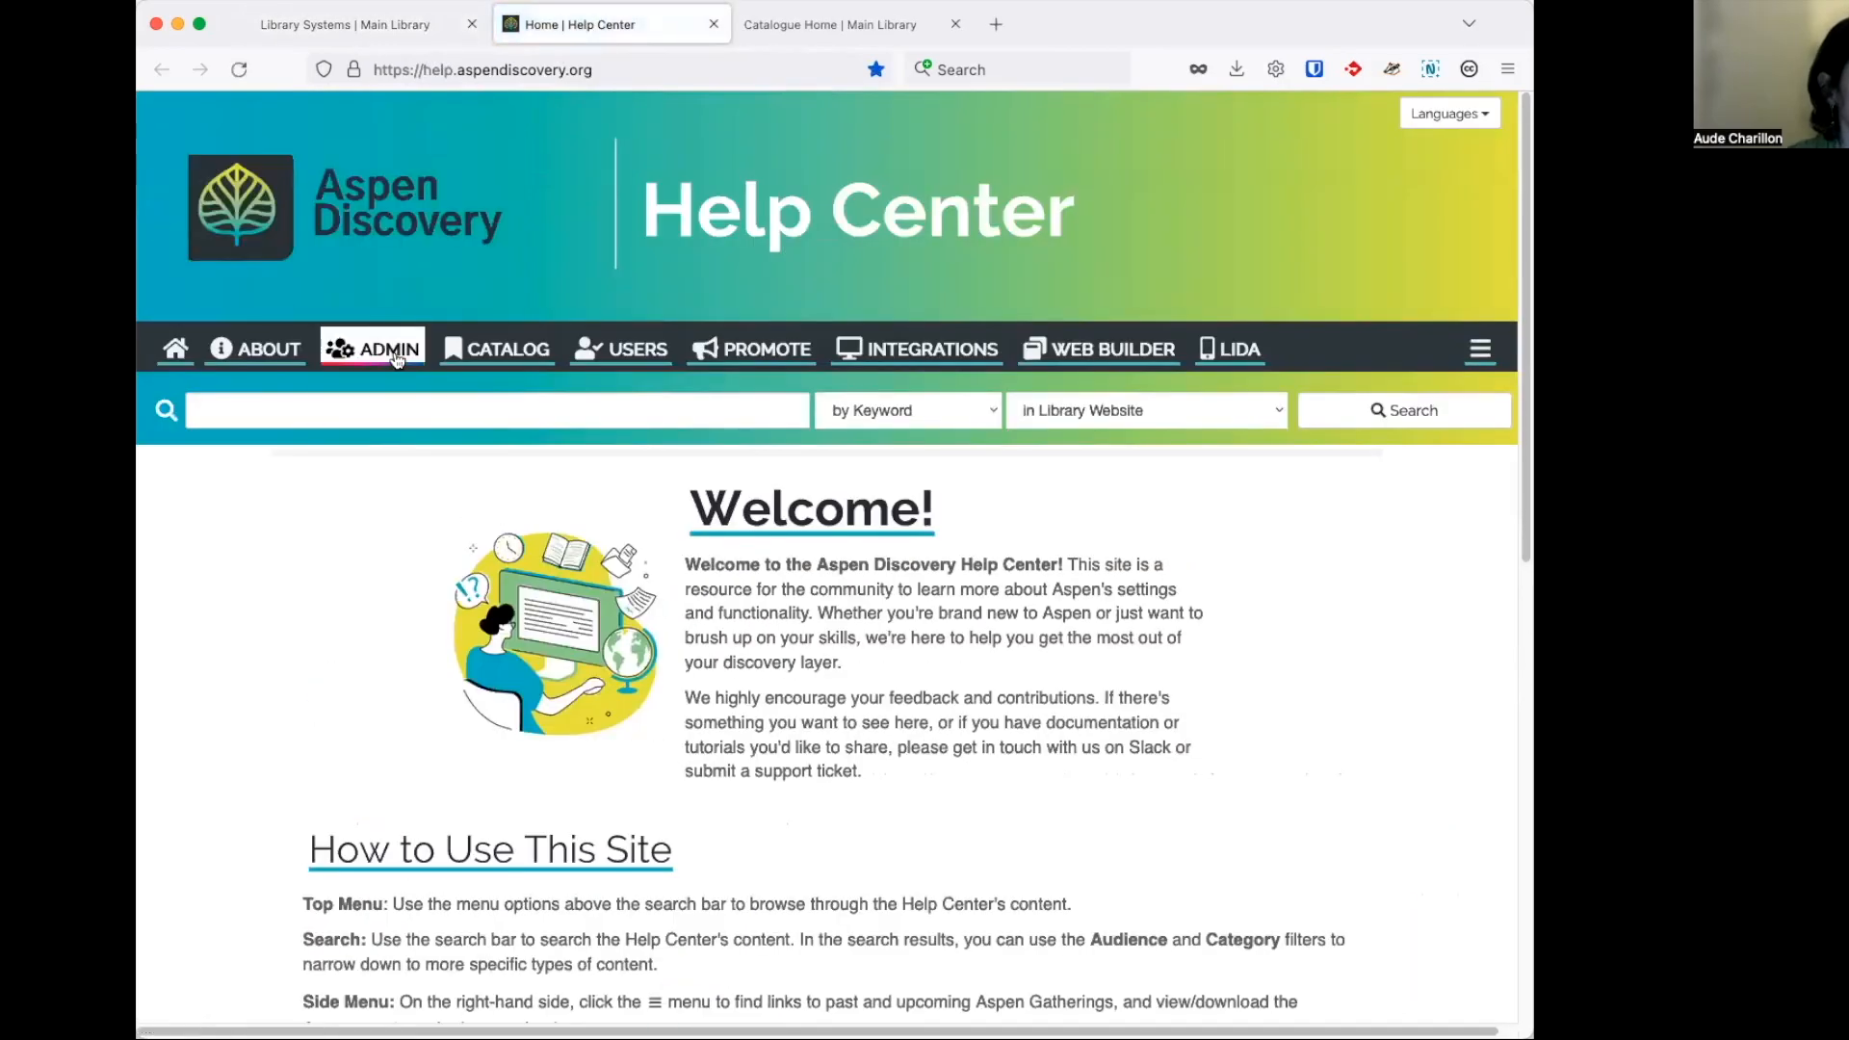
Open the Help Center's Theme & Layout page and examine the Add Background Logo instructions in its CSS section.
{"action": "left_click", "coordinate": [390, 351]}
{"action": "left_click", "coordinate": [429, 470]}
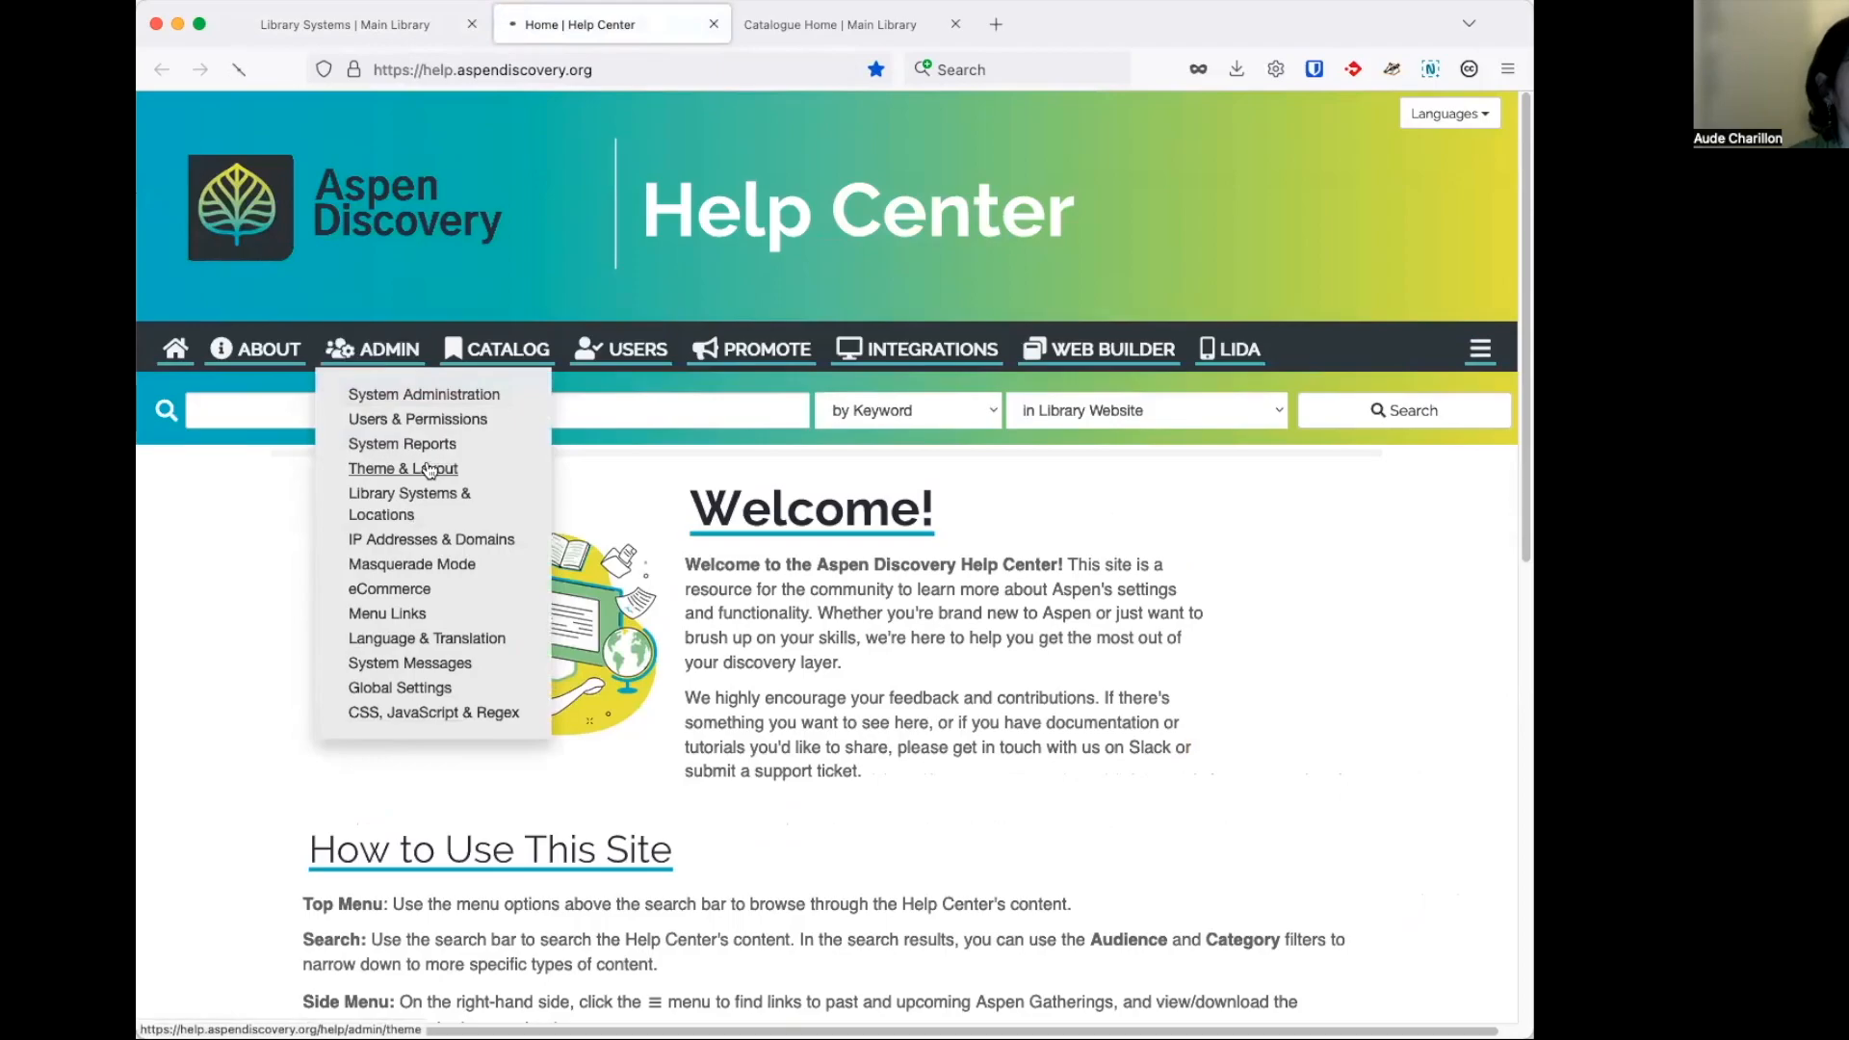
{"action": "scroll", "coordinate": [674, 578], "scroll_direction": "down", "scroll_amount": 4}
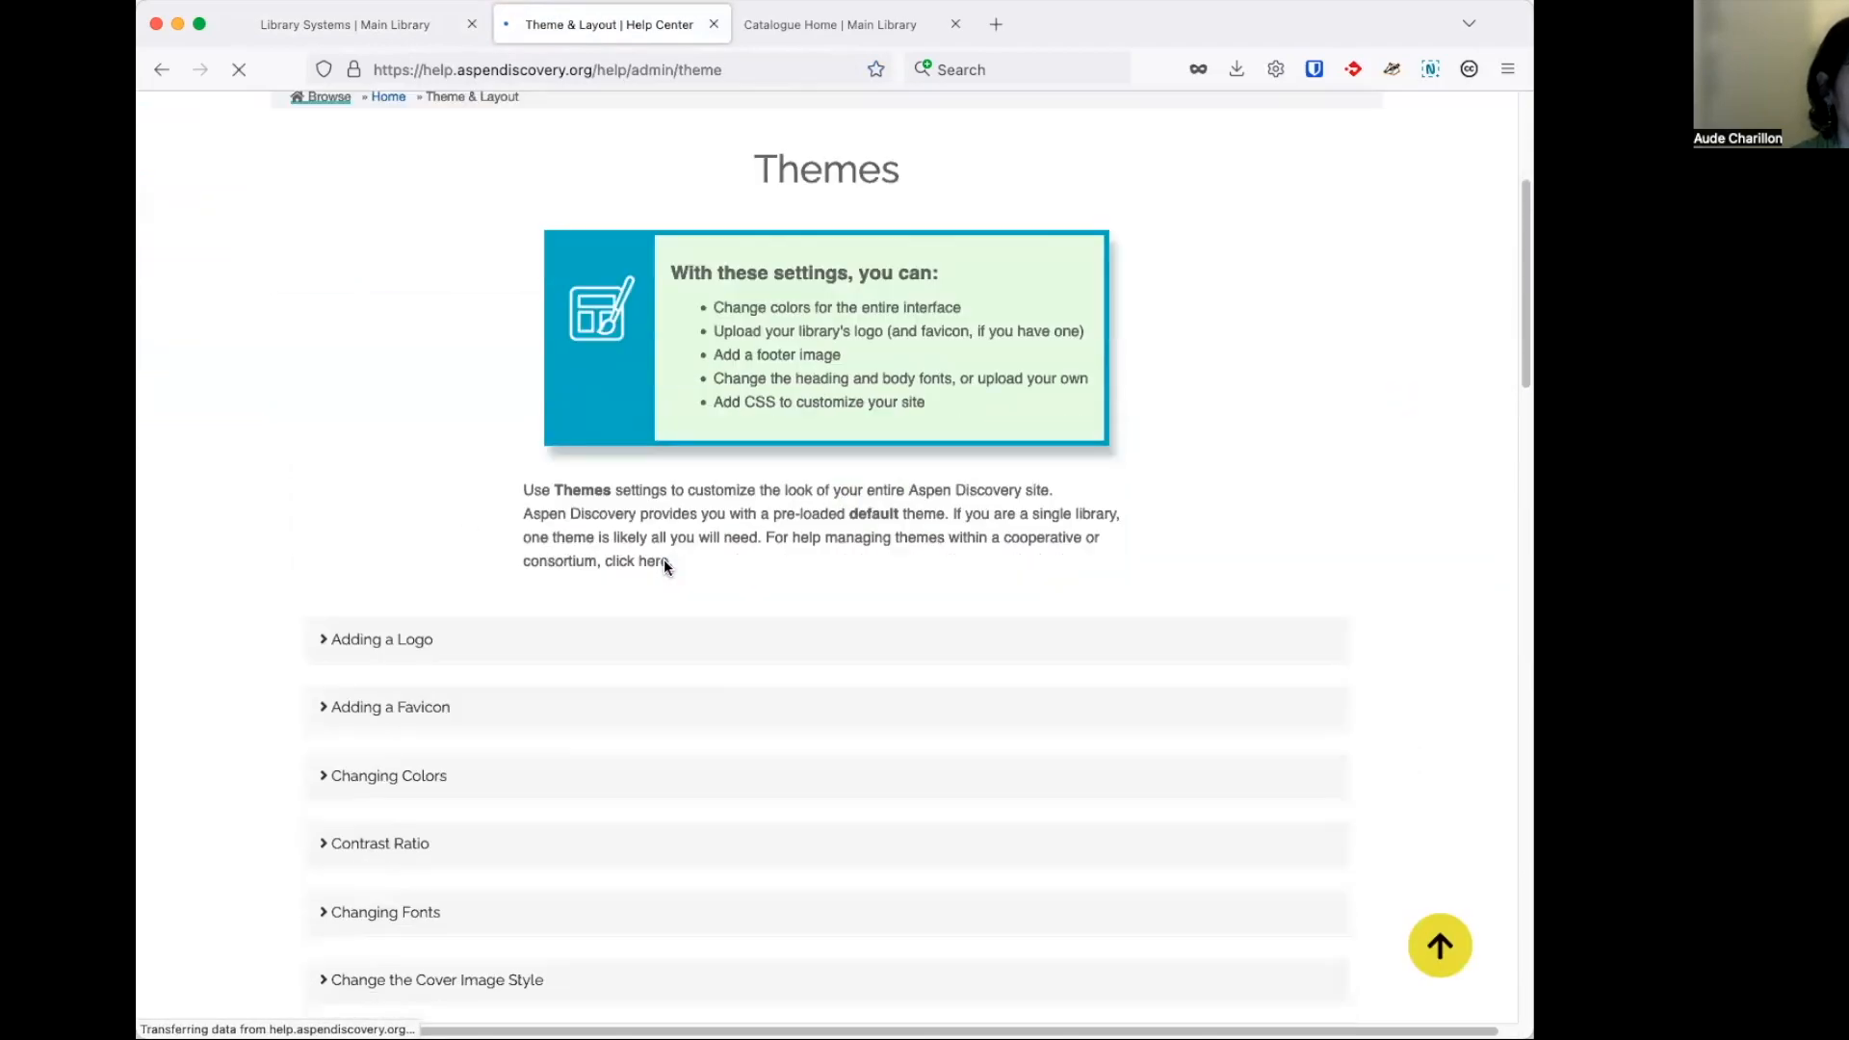
{"action": "scroll", "coordinate": [662, 559], "scroll_direction": "down", "scroll_amount": 4}
{"action": "scroll", "coordinate": [409, 674], "scroll_direction": "down", "scroll_amount": 5}
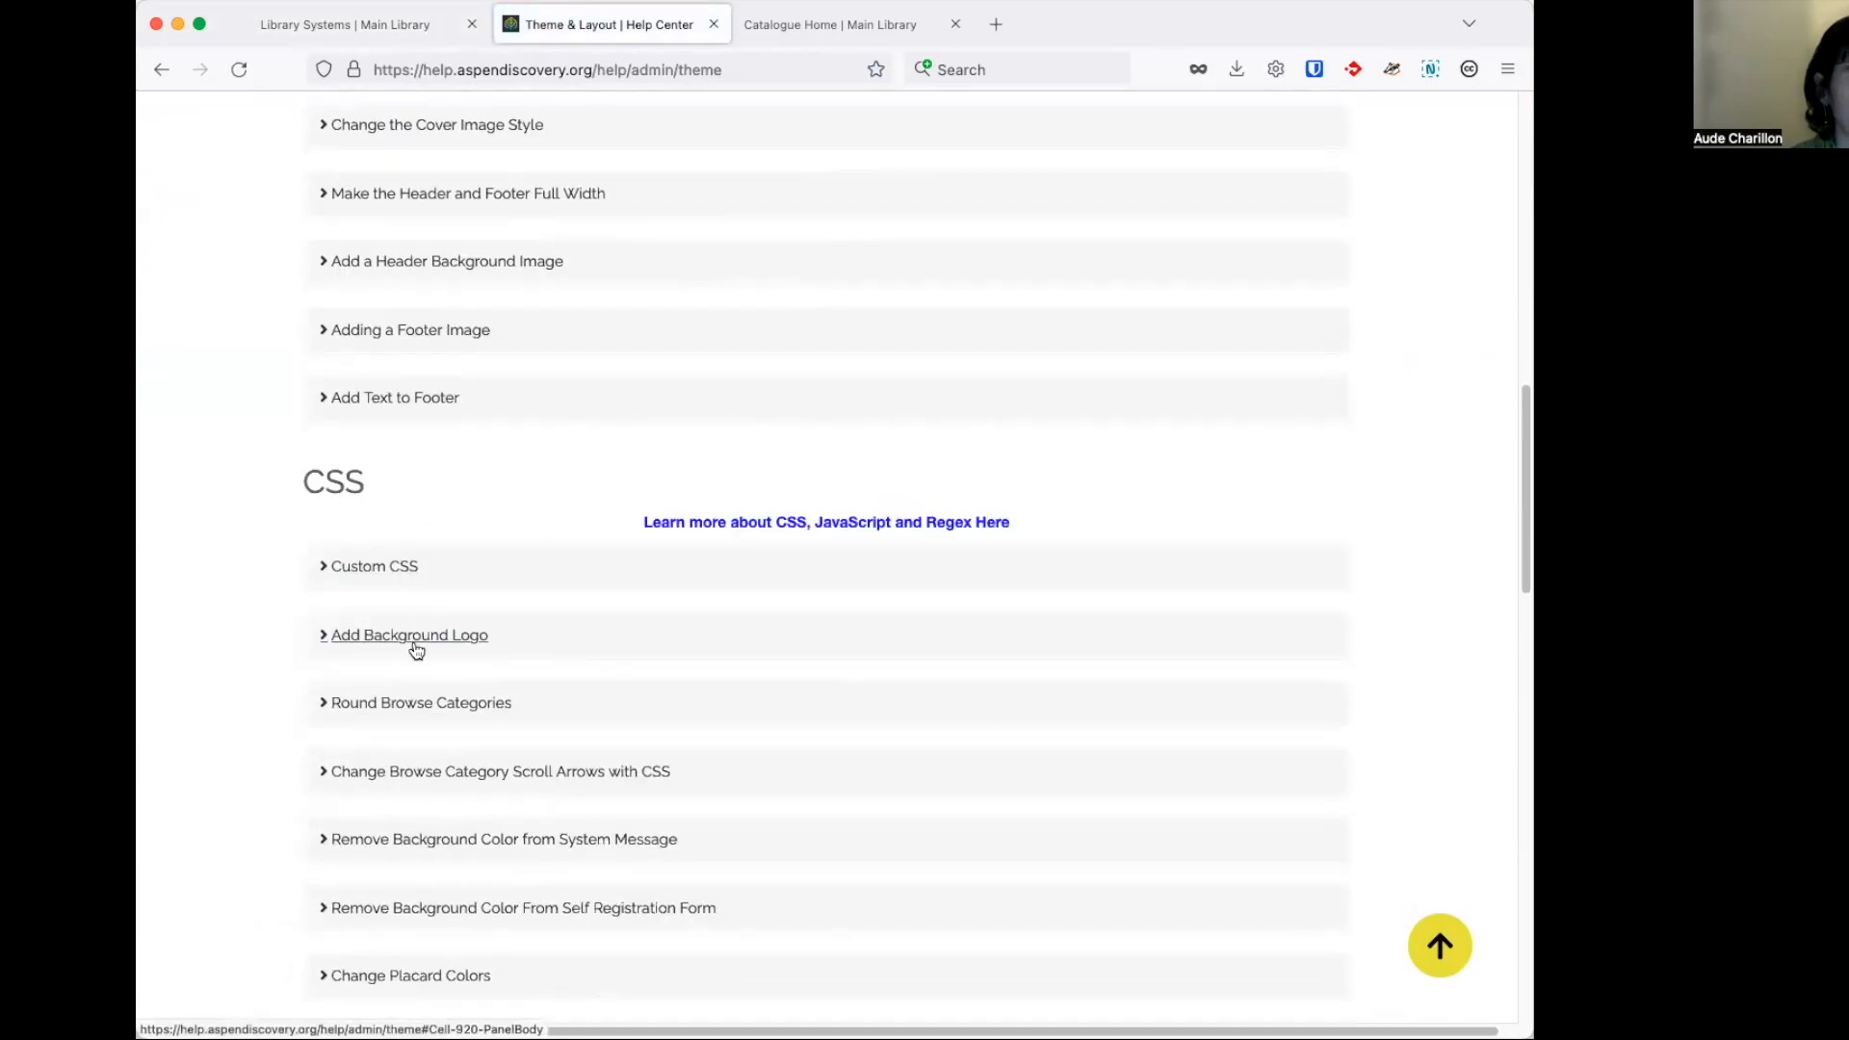
{"action": "scroll", "coordinate": [541, 640], "scroll_direction": "down", "scroll_amount": 1}
{"action": "scroll", "coordinate": [542, 599], "scroll_direction": "down", "scroll_amount": 1}
{"action": "scroll", "coordinate": [569, 595], "scroll_direction": "down", "scroll_amount": 2}
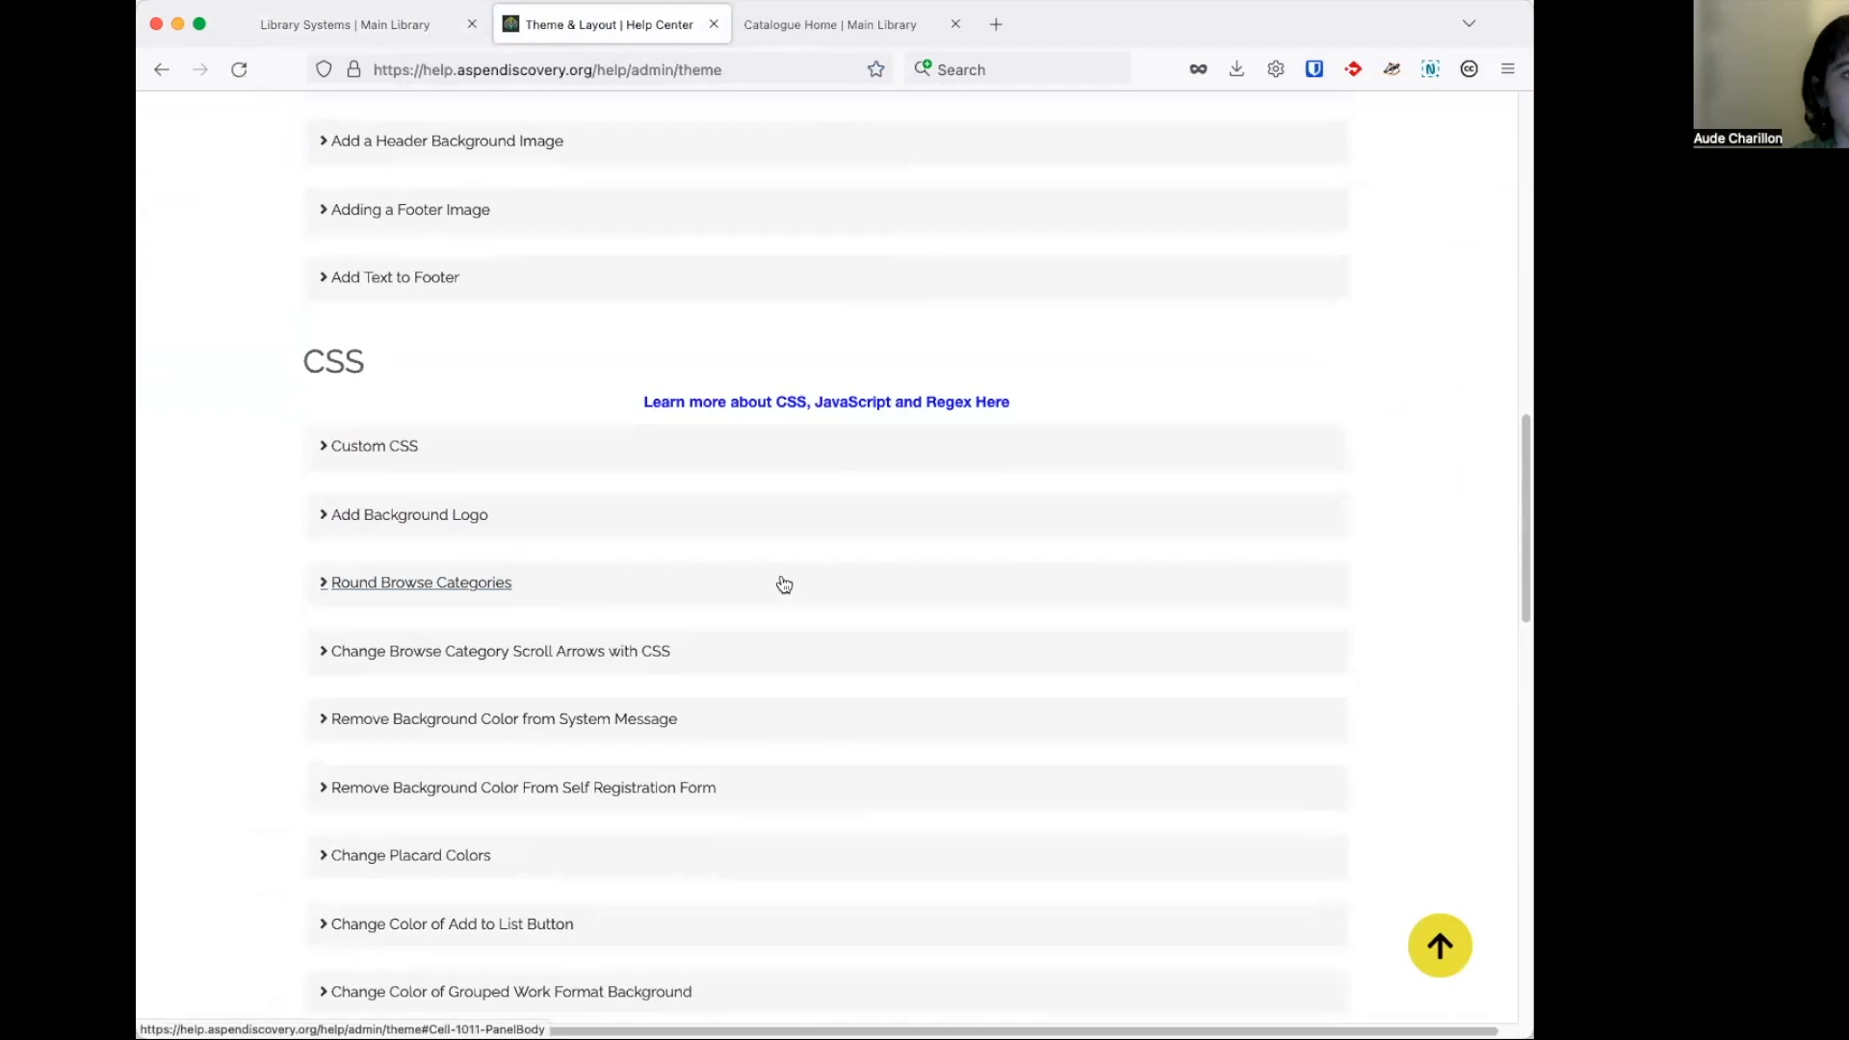
{"action": "scroll", "coordinate": [257, 482], "scroll_direction": "down", "scroll_amount": 1}
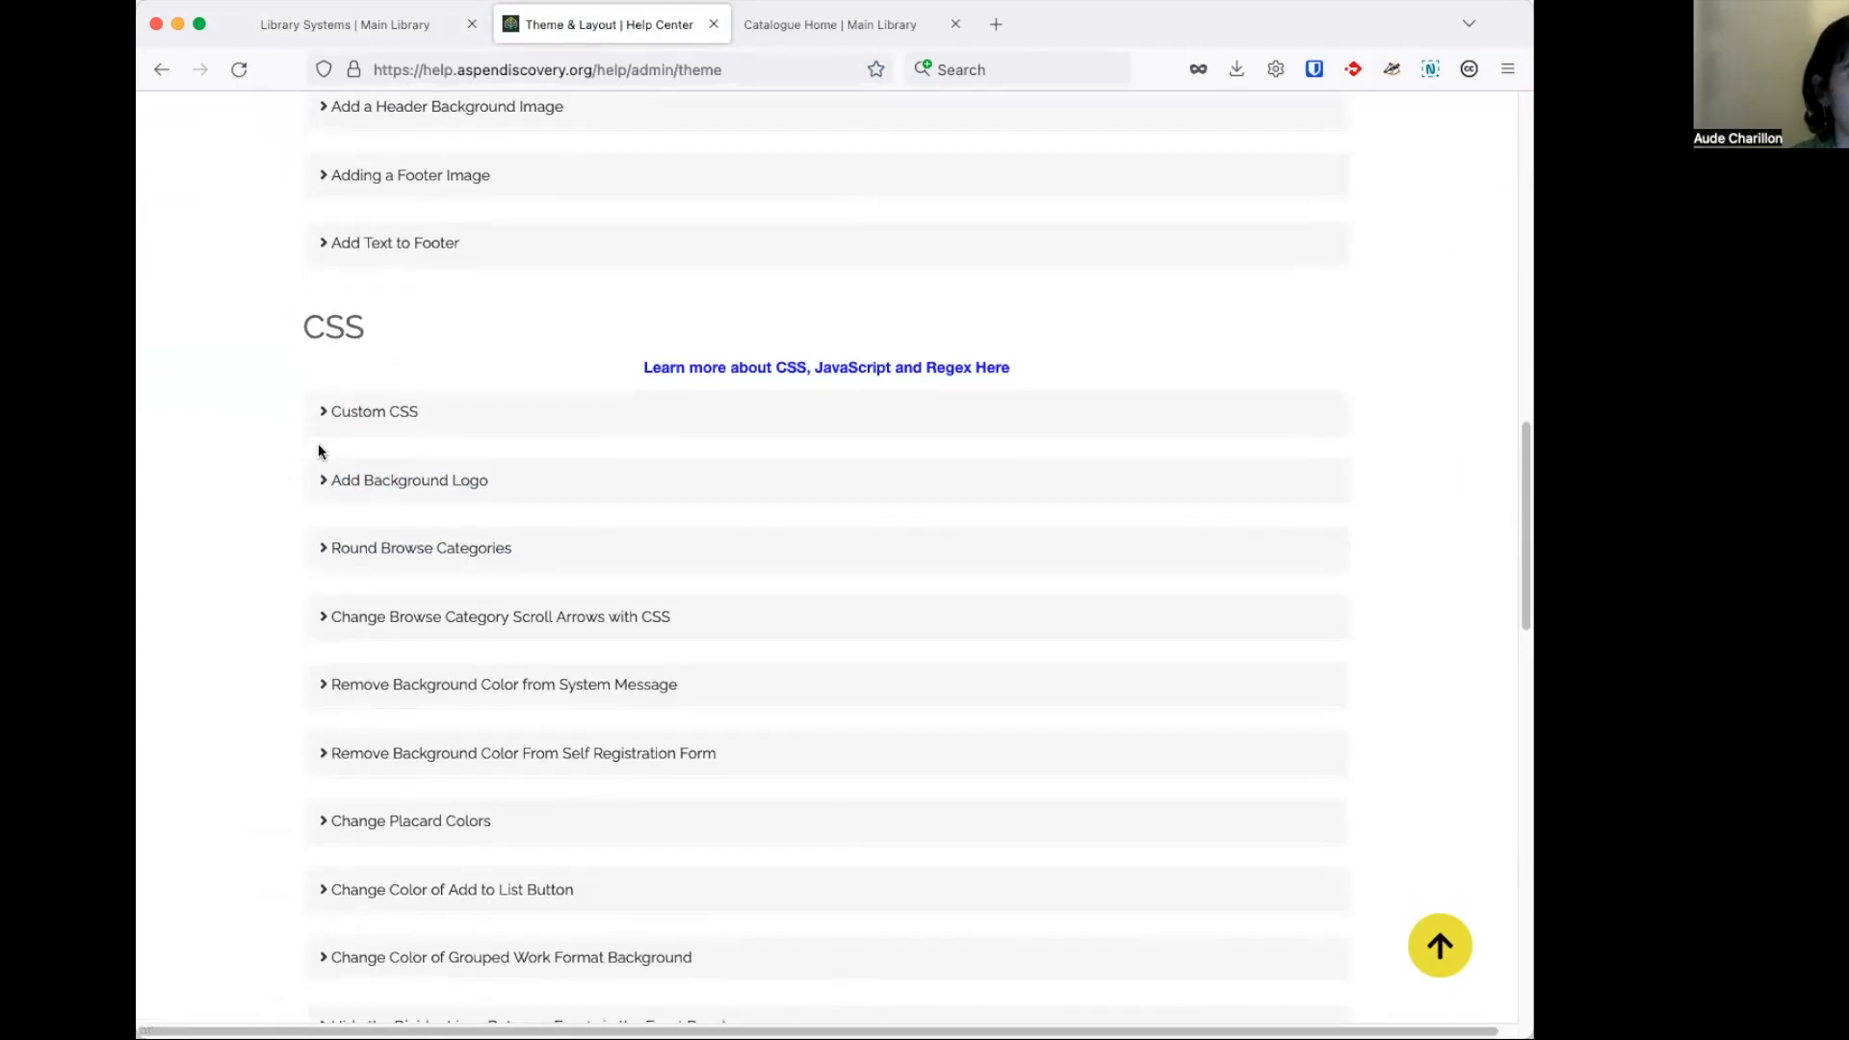
{"action": "scroll", "coordinate": [274, 445], "scroll_direction": "down", "scroll_amount": 2}
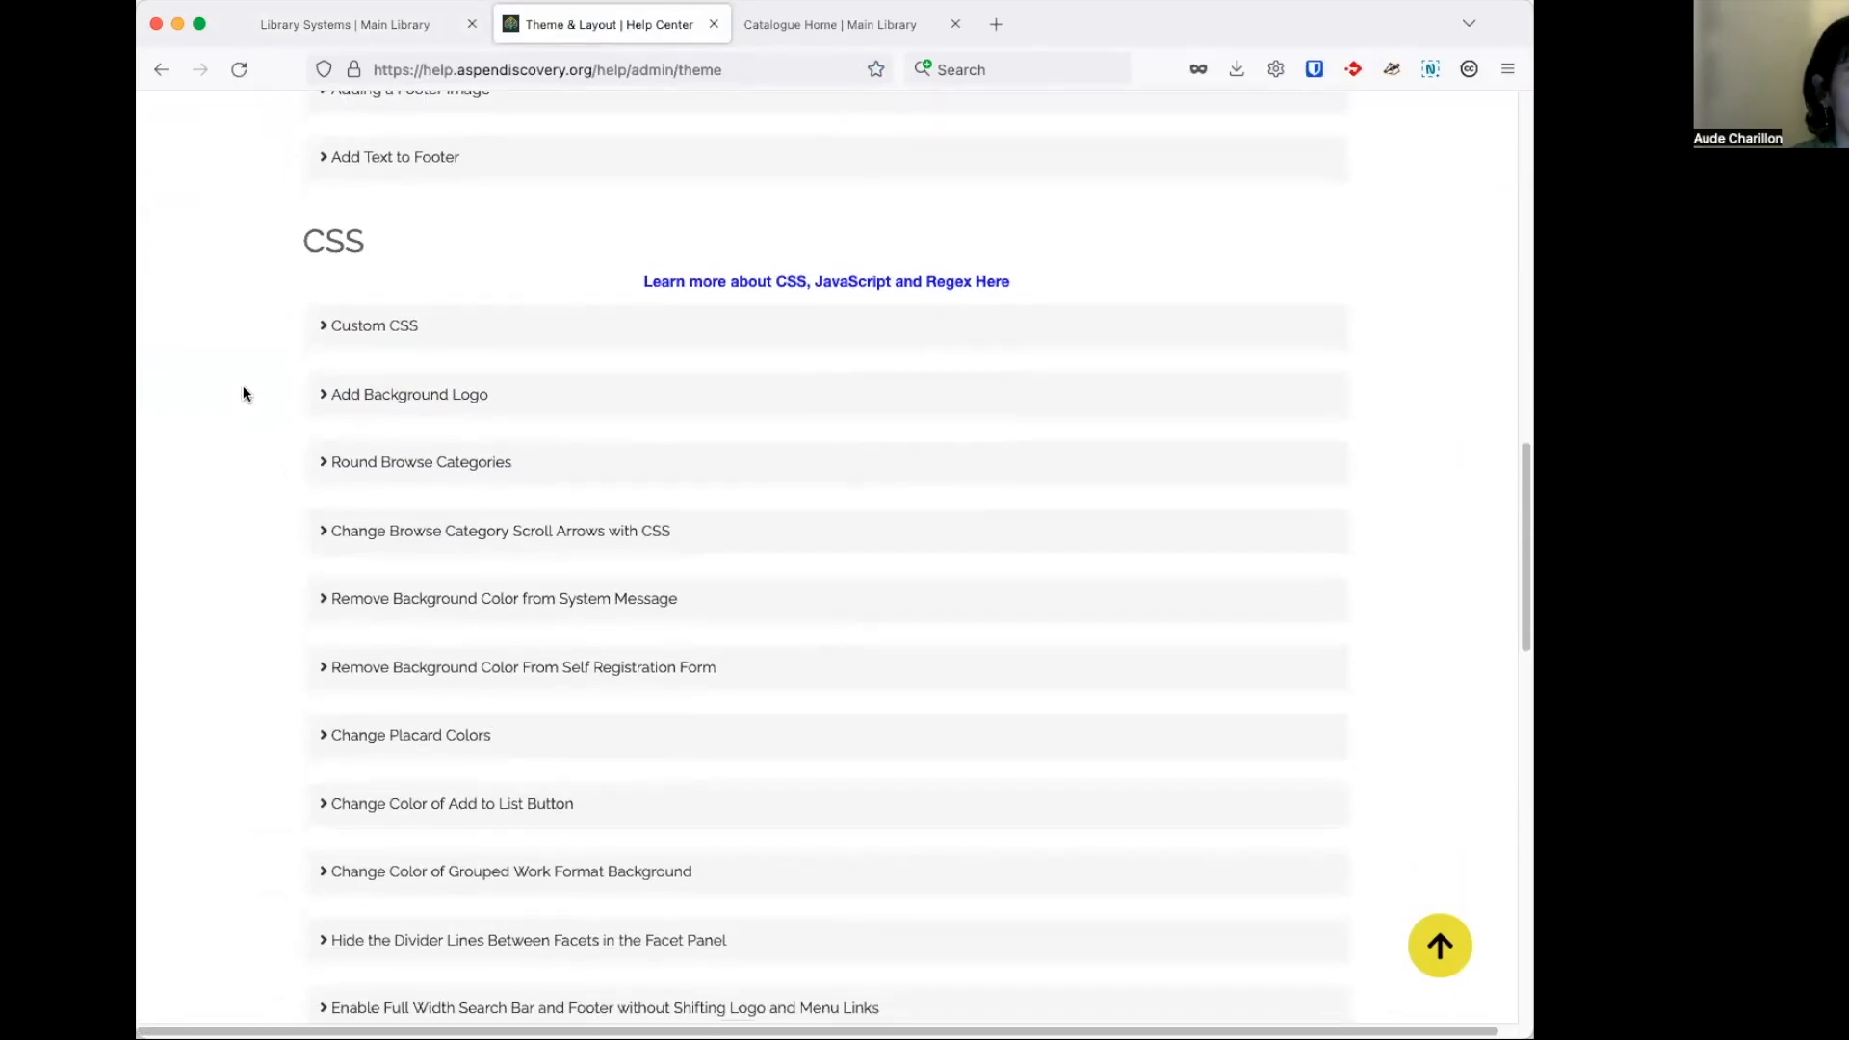
{"action": "left_click", "coordinate": [438, 407]}
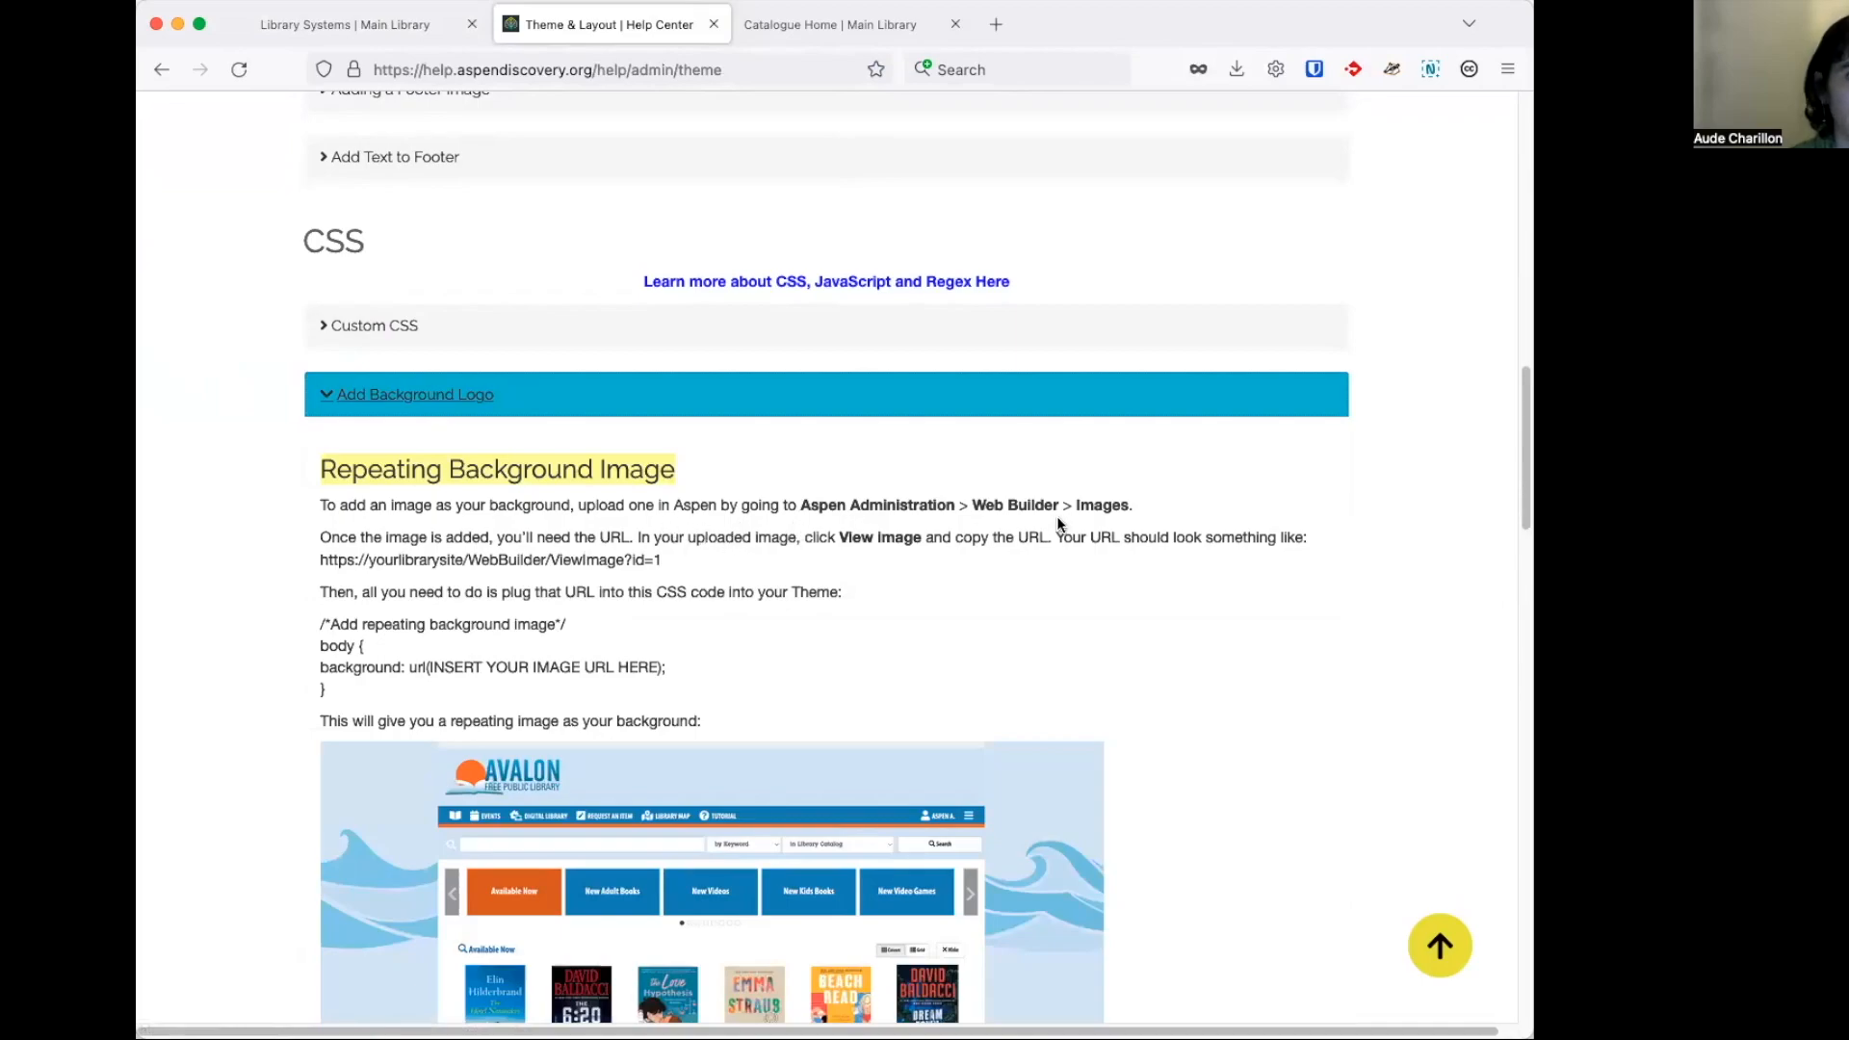
{"action": "scroll", "coordinate": [1060, 518], "scroll_direction": "down", "scroll_amount": 1}
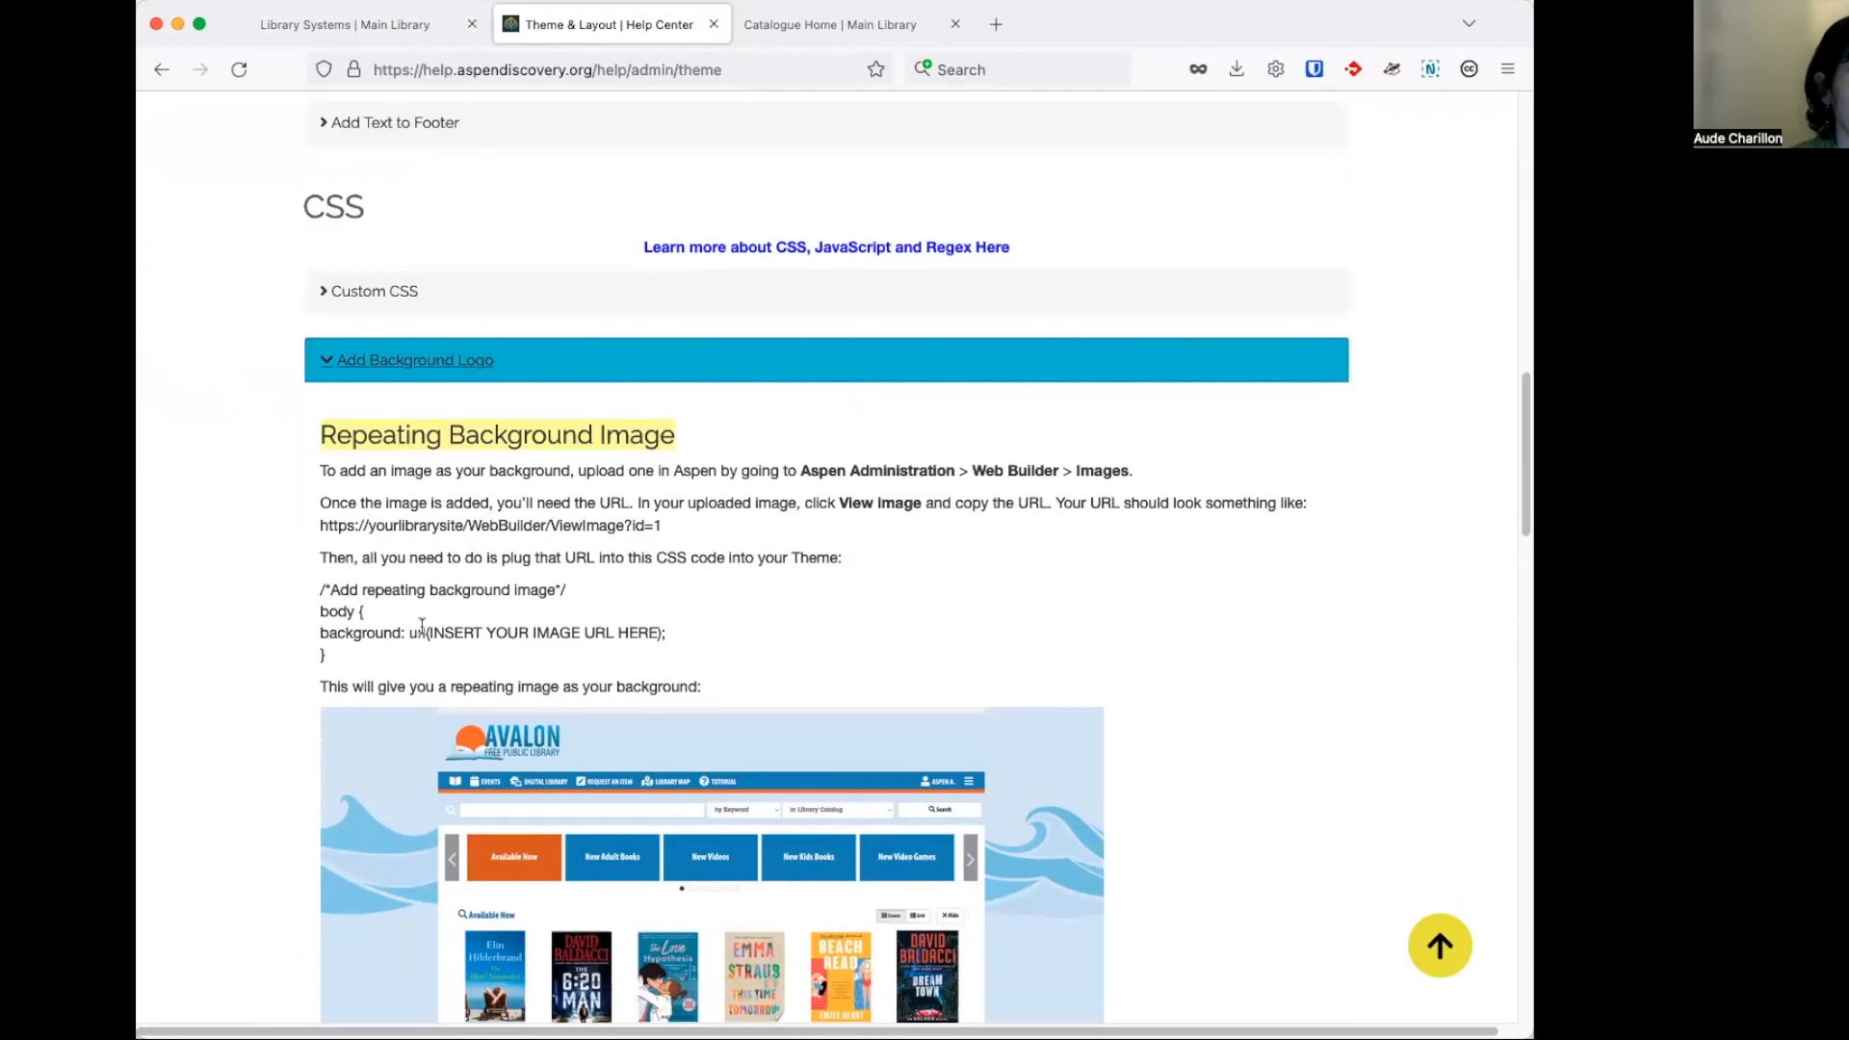
Return to the administration pages and open the Grisedale background2 record among the Web Builder uploaded images.
{"action": "left_click", "coordinate": [358, 27]}
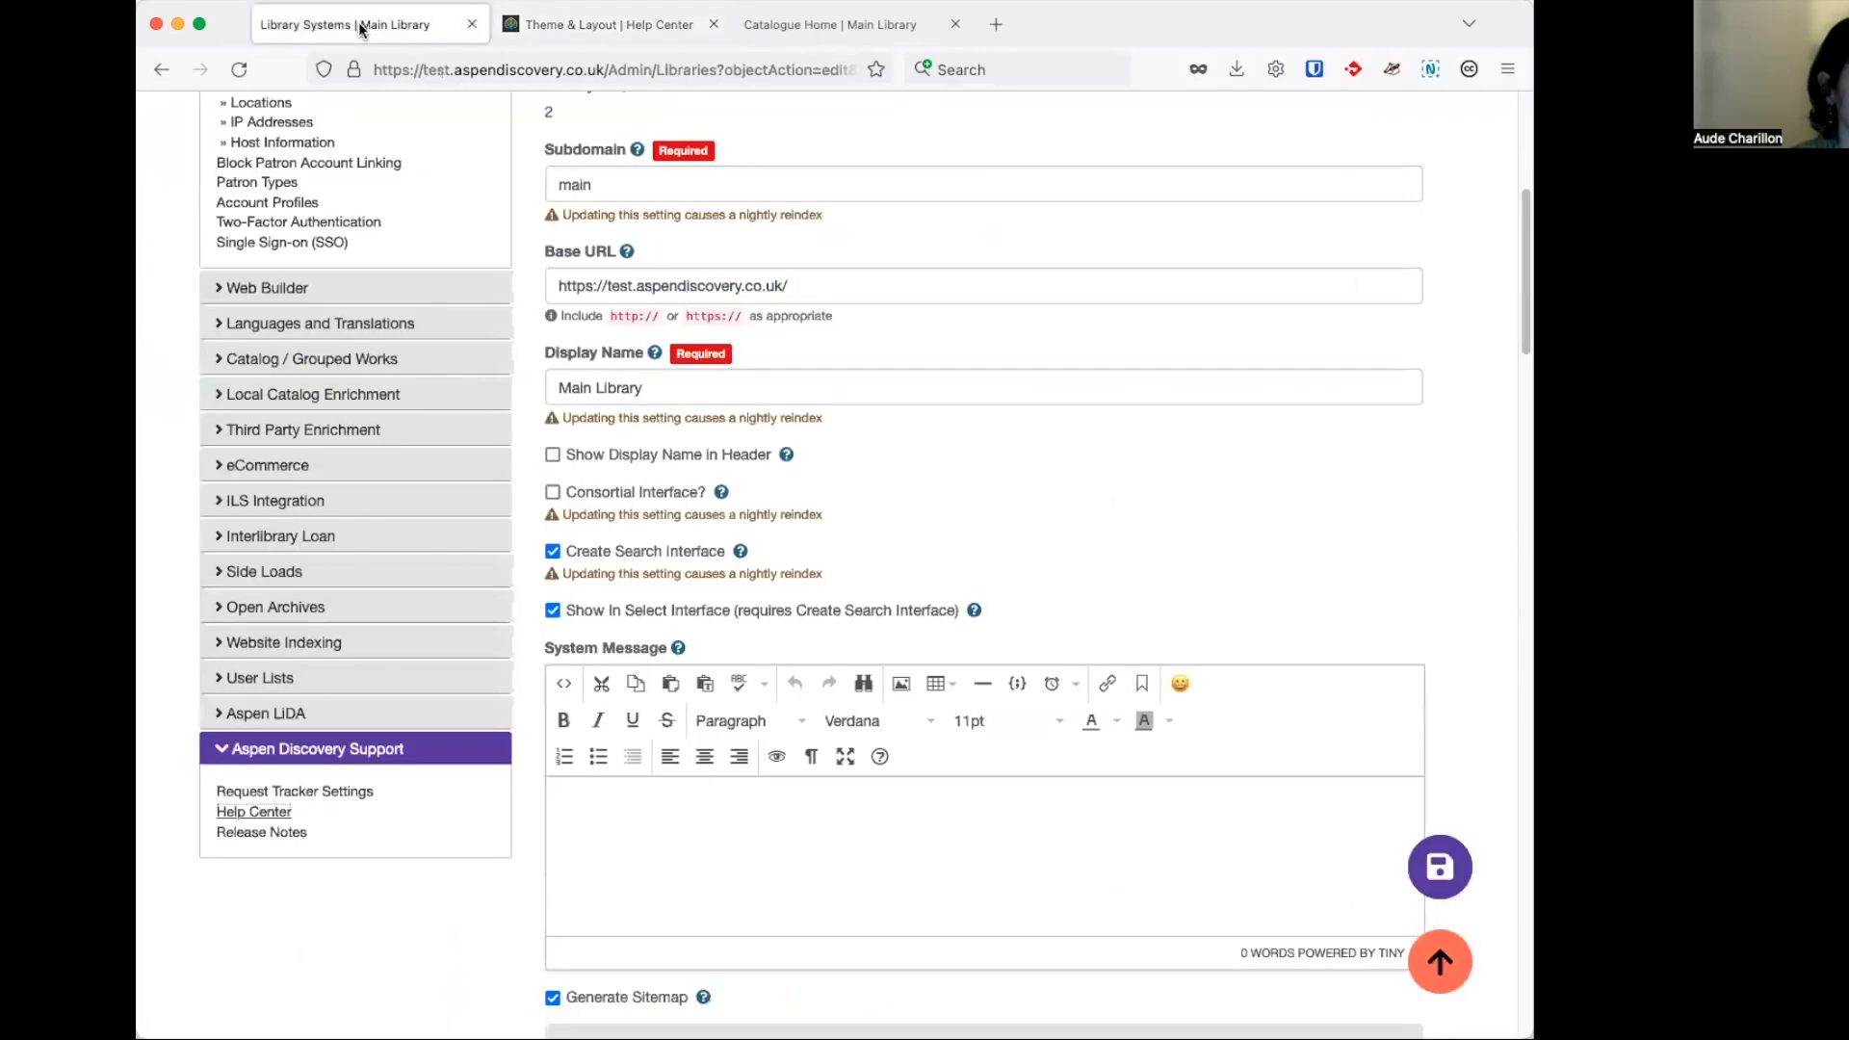
{"action": "left_click", "coordinate": [286, 290]}
{"action": "left_click", "coordinate": [258, 435]}
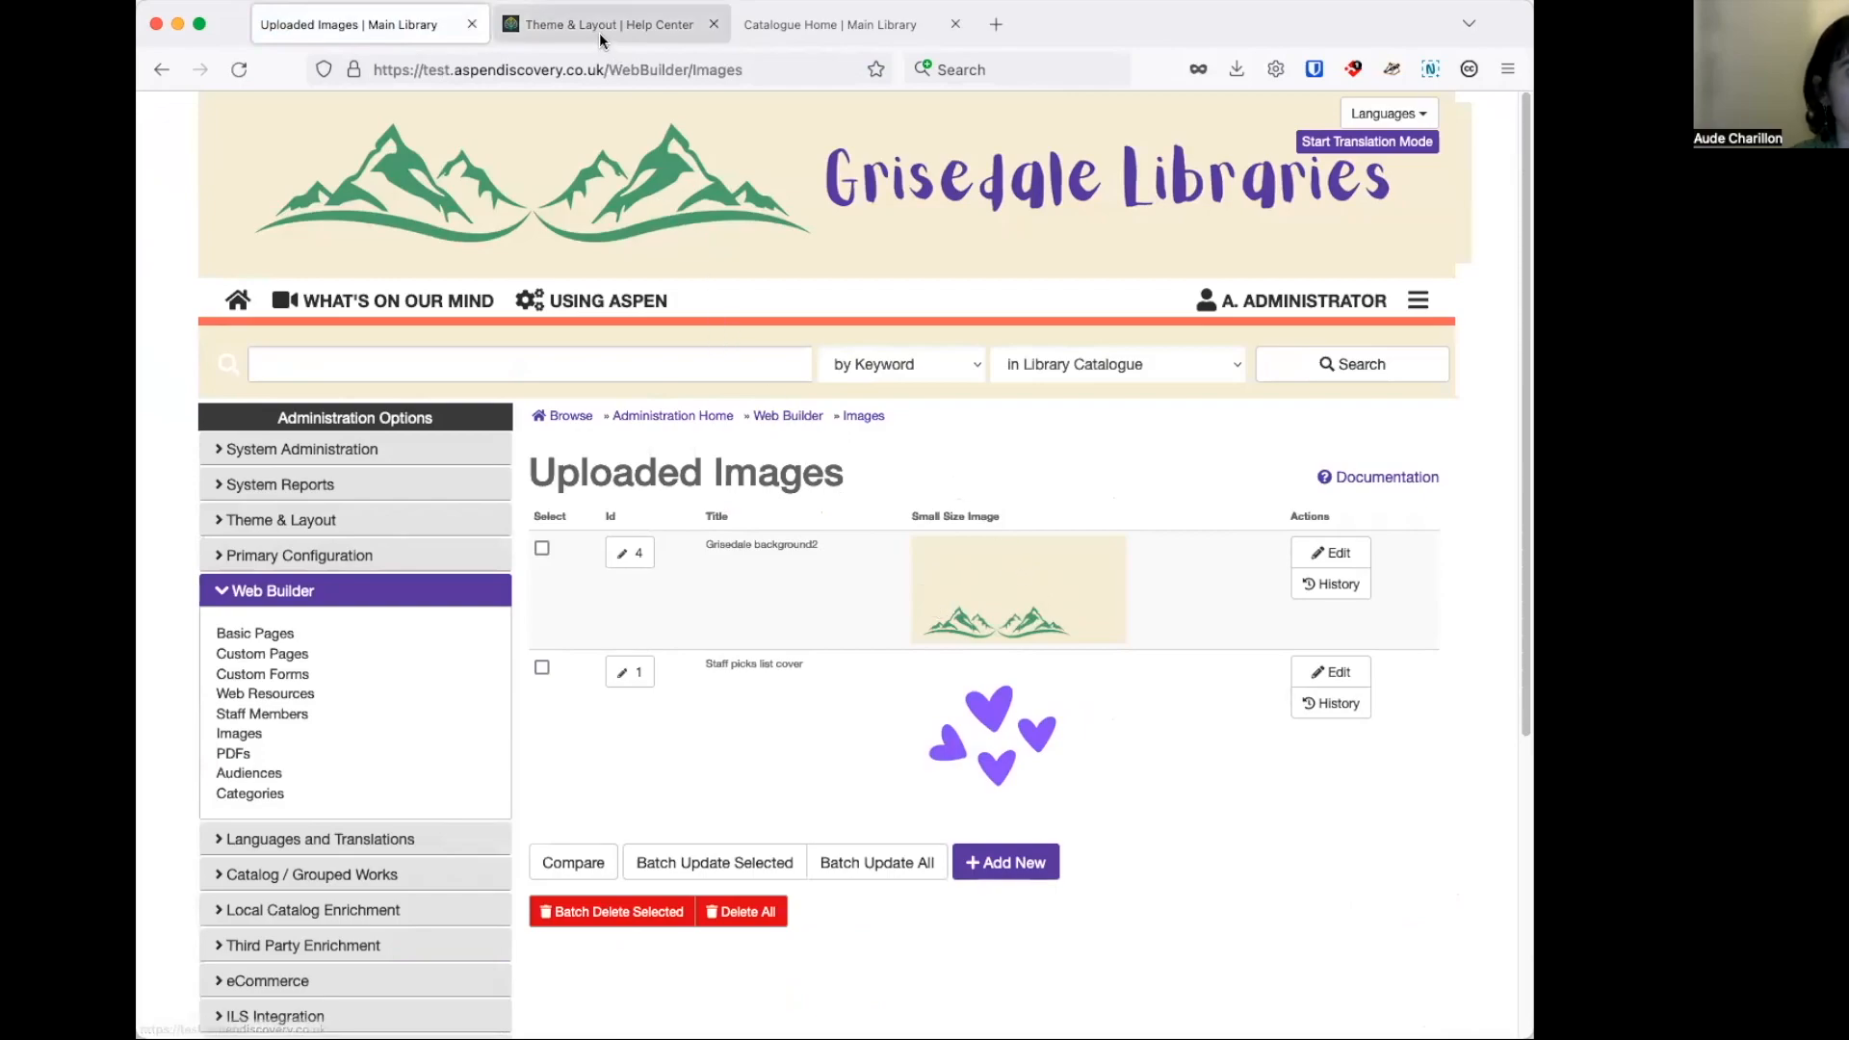
{"action": "left_click", "coordinate": [639, 557]}
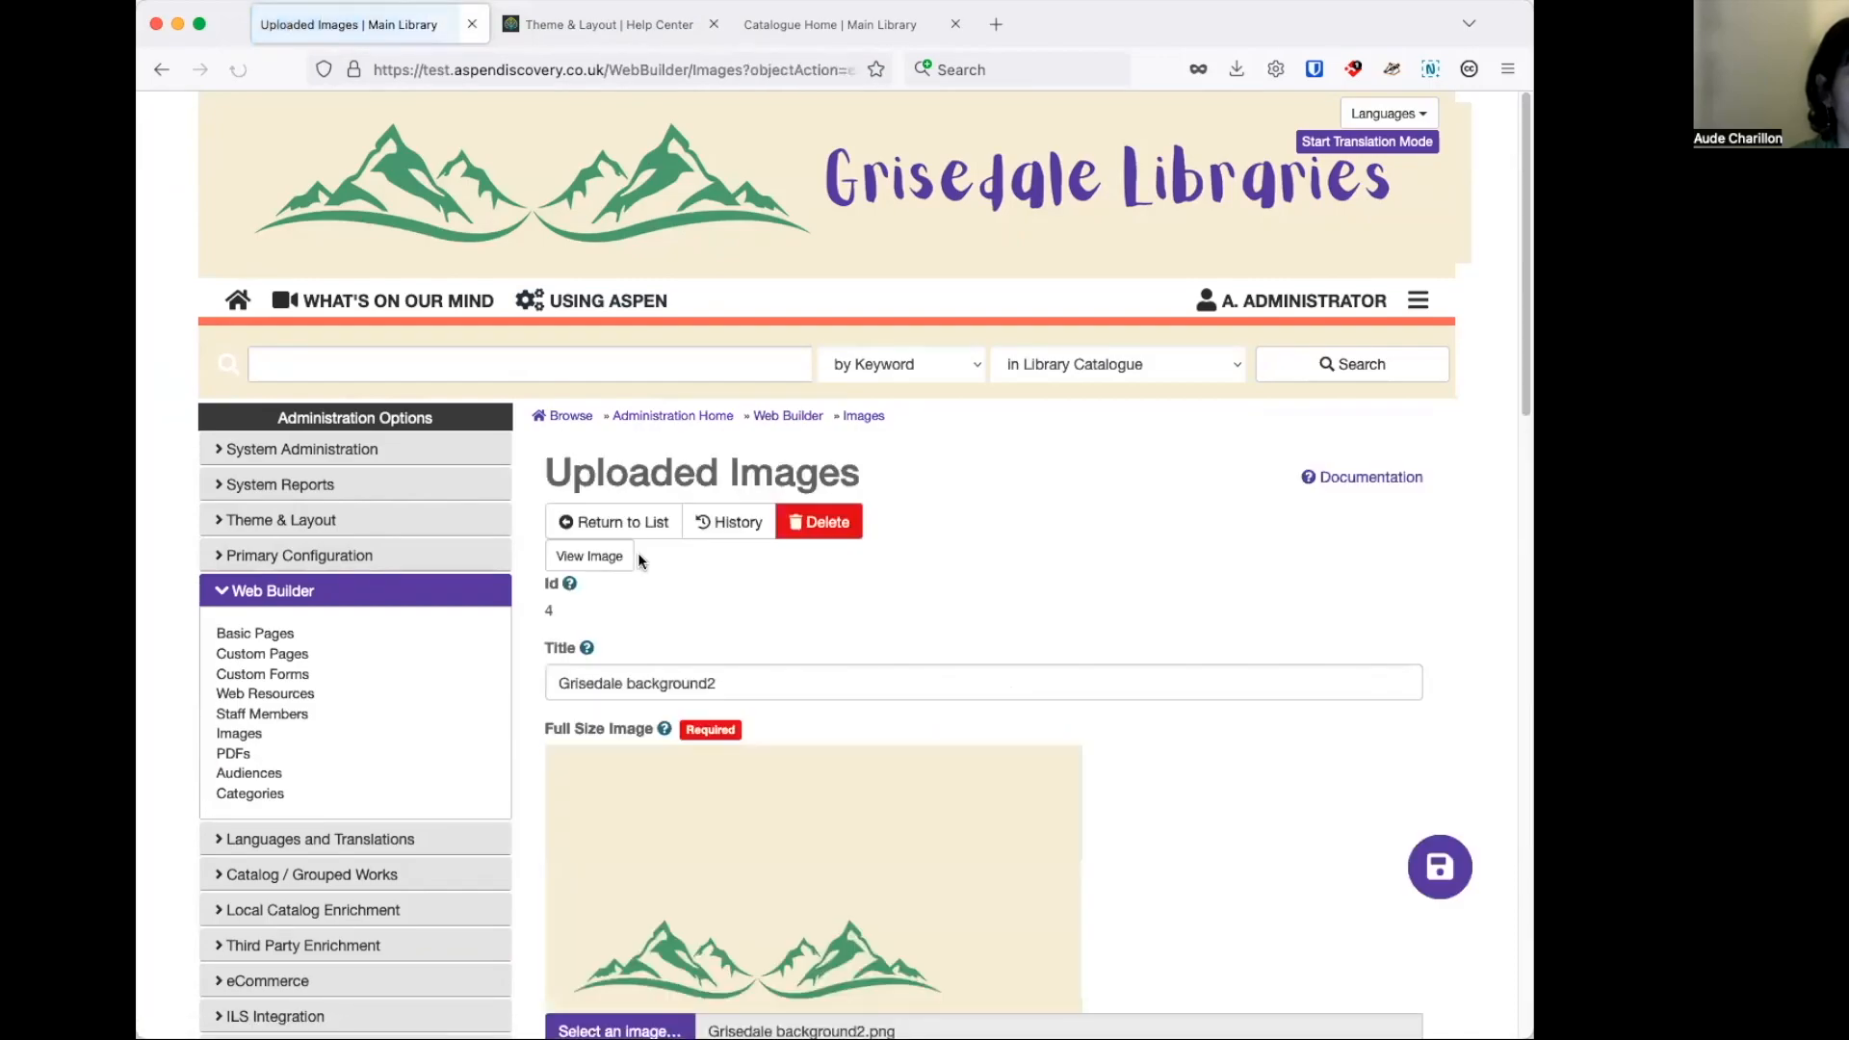
View the Grisedale background2 image in a separate browser tab and copy its URL.
{"action": "right_click", "coordinate": [615, 562]}
{"action": "left_click", "coordinate": [630, 569]}
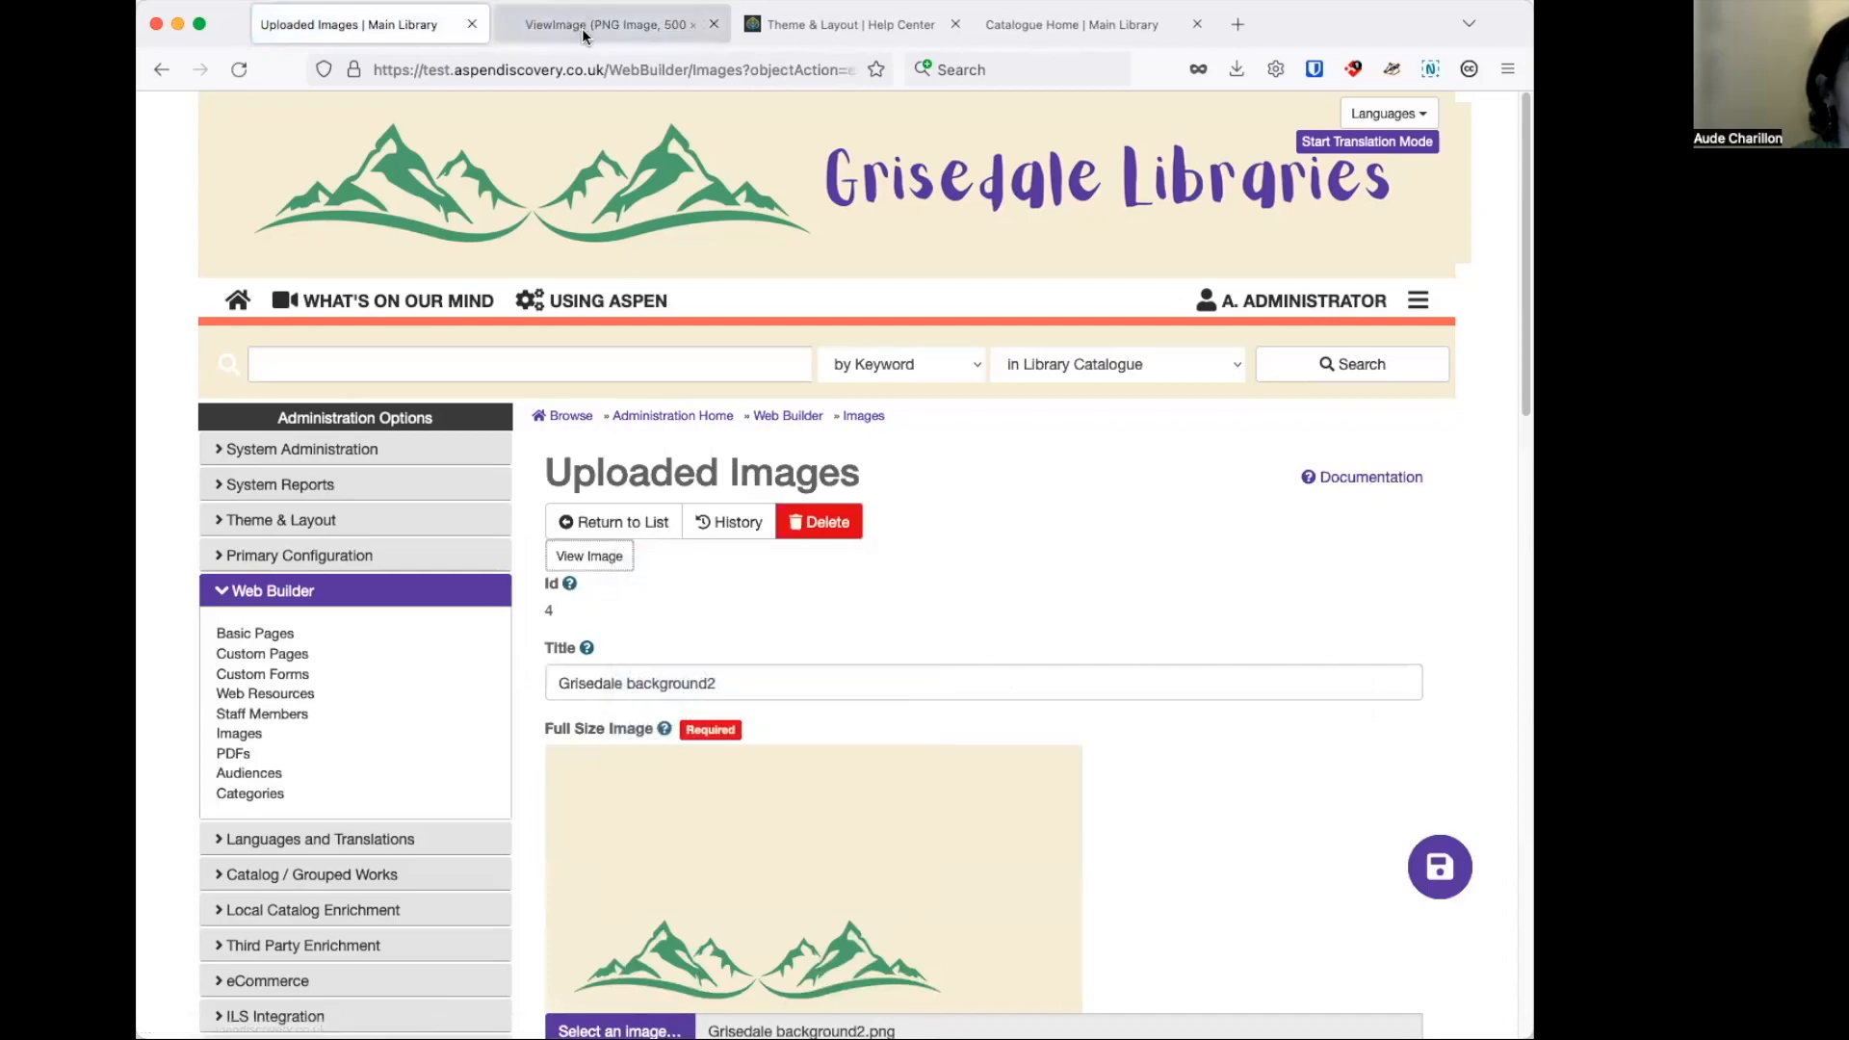
{"action": "left_click", "coordinate": [581, 27]}
{"action": "left_click", "coordinate": [678, 67]}
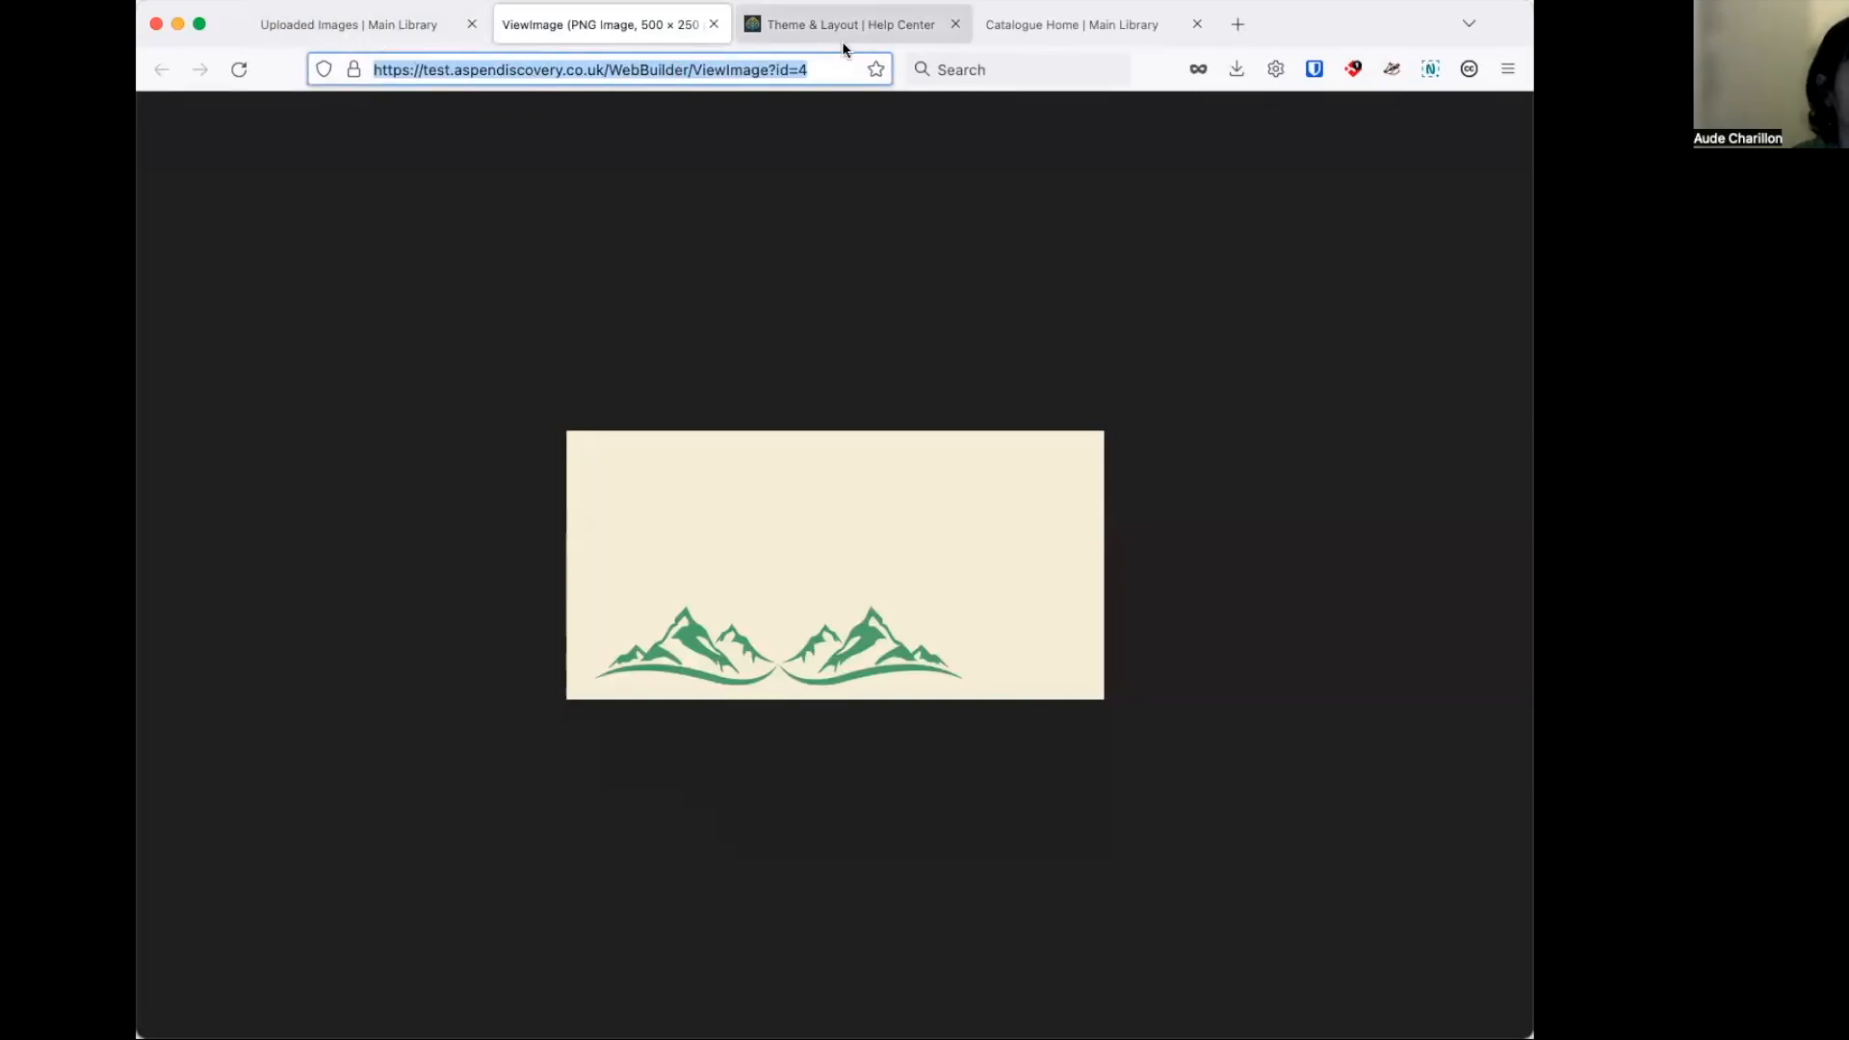
Open the Grisedale Libraries theme for editing and place the cursor in its Additional CSS field.
{"action": "left_click", "coordinate": [355, 27]}
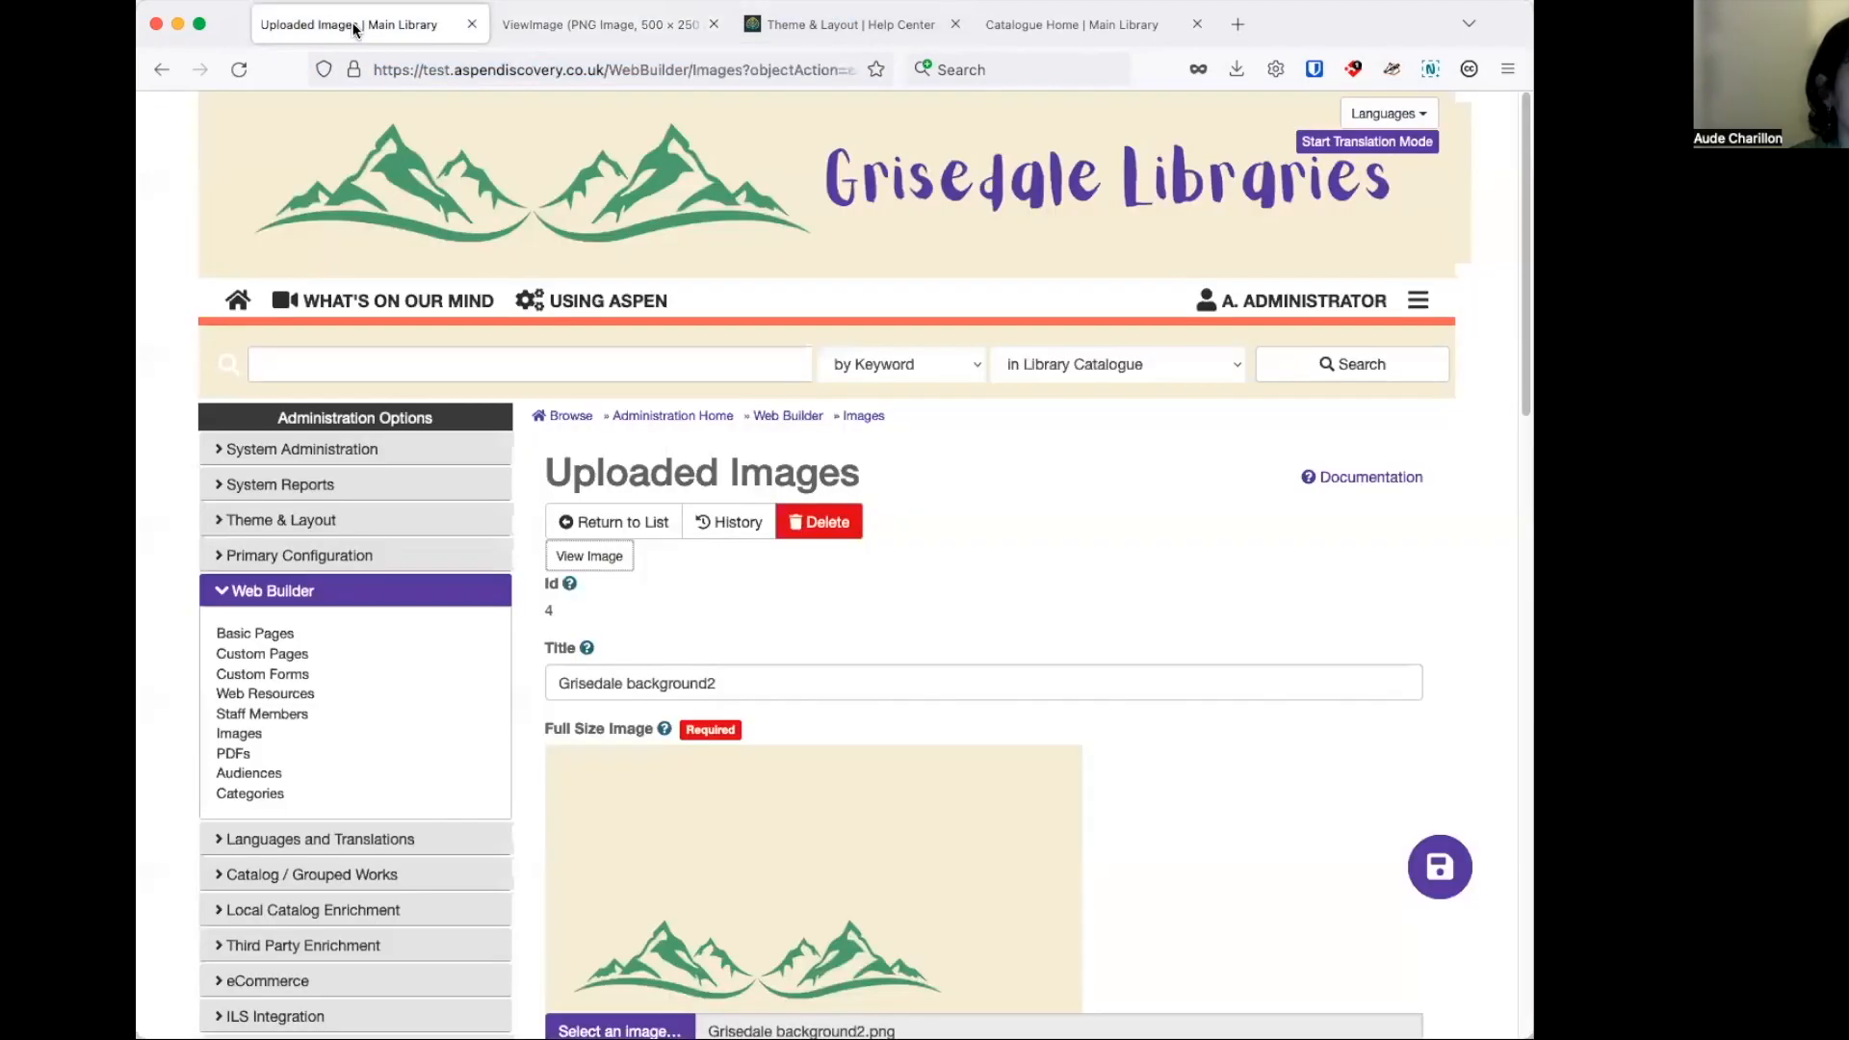
{"action": "key", "text": "super+Tab"}
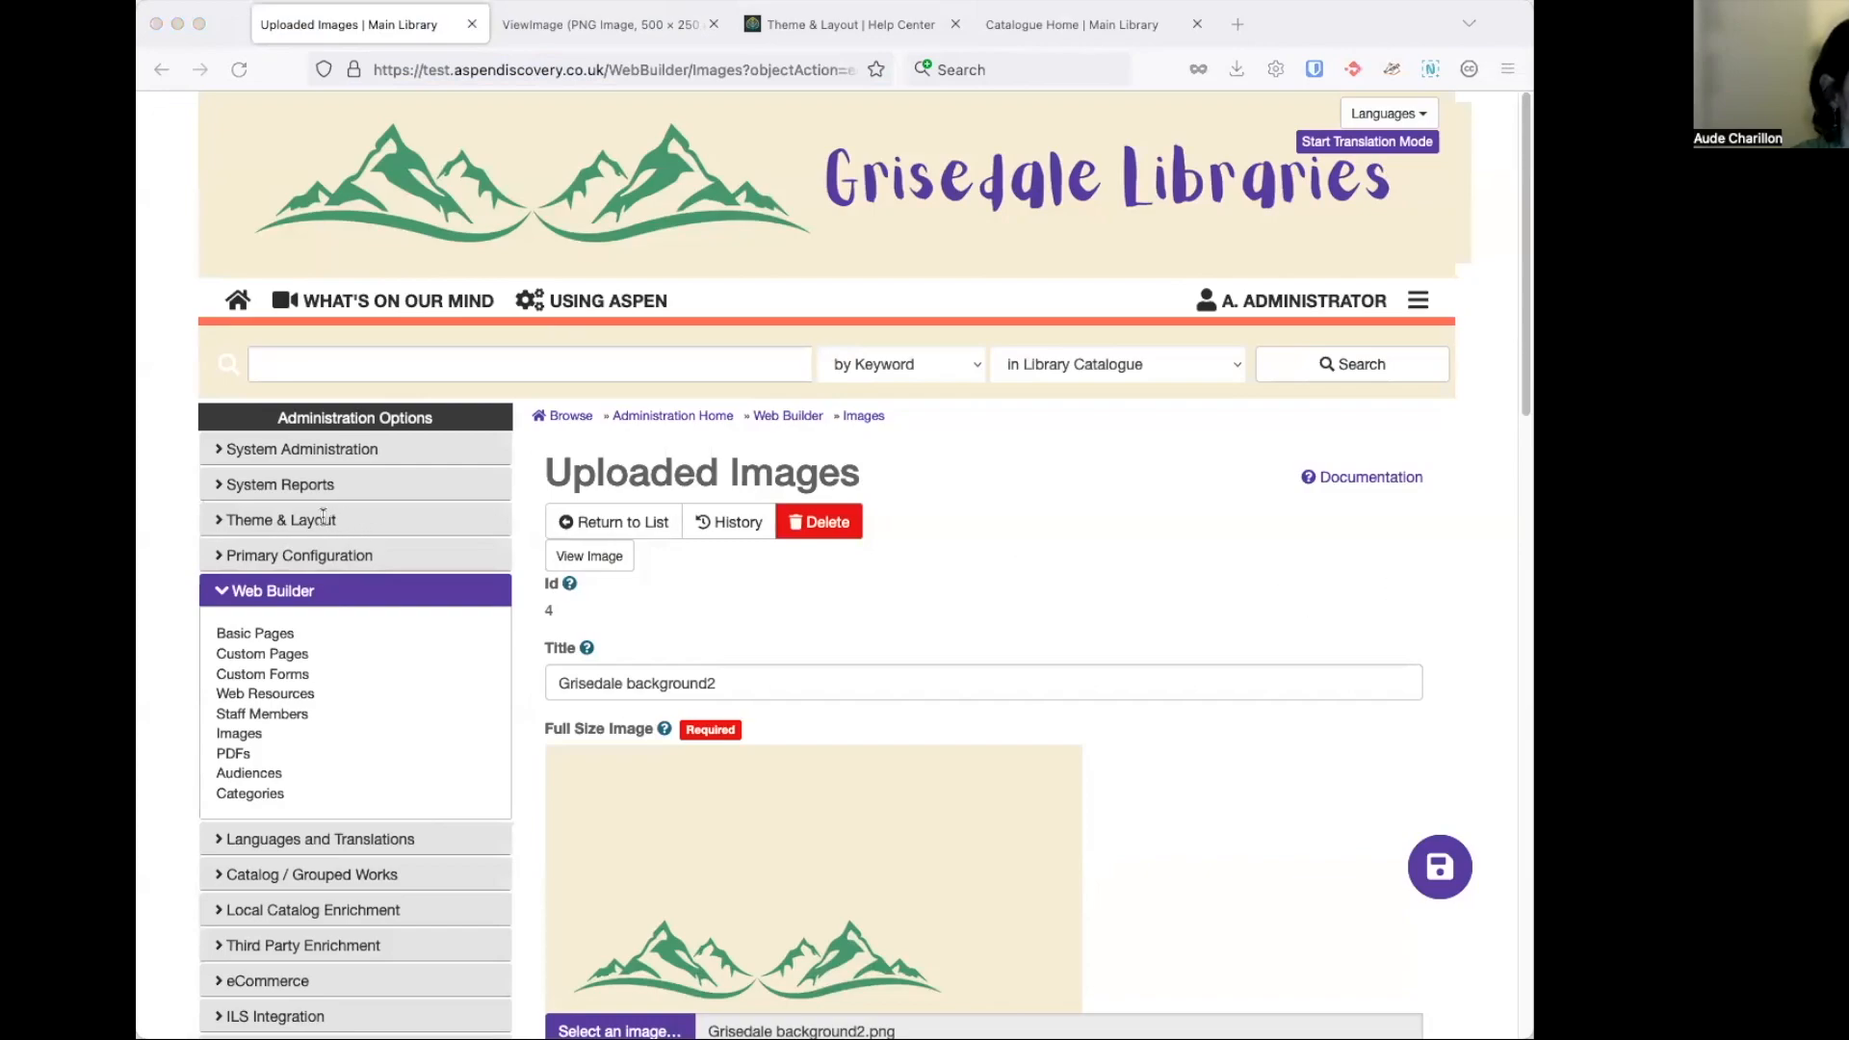
{"action": "key", "text": "super+Tab"}
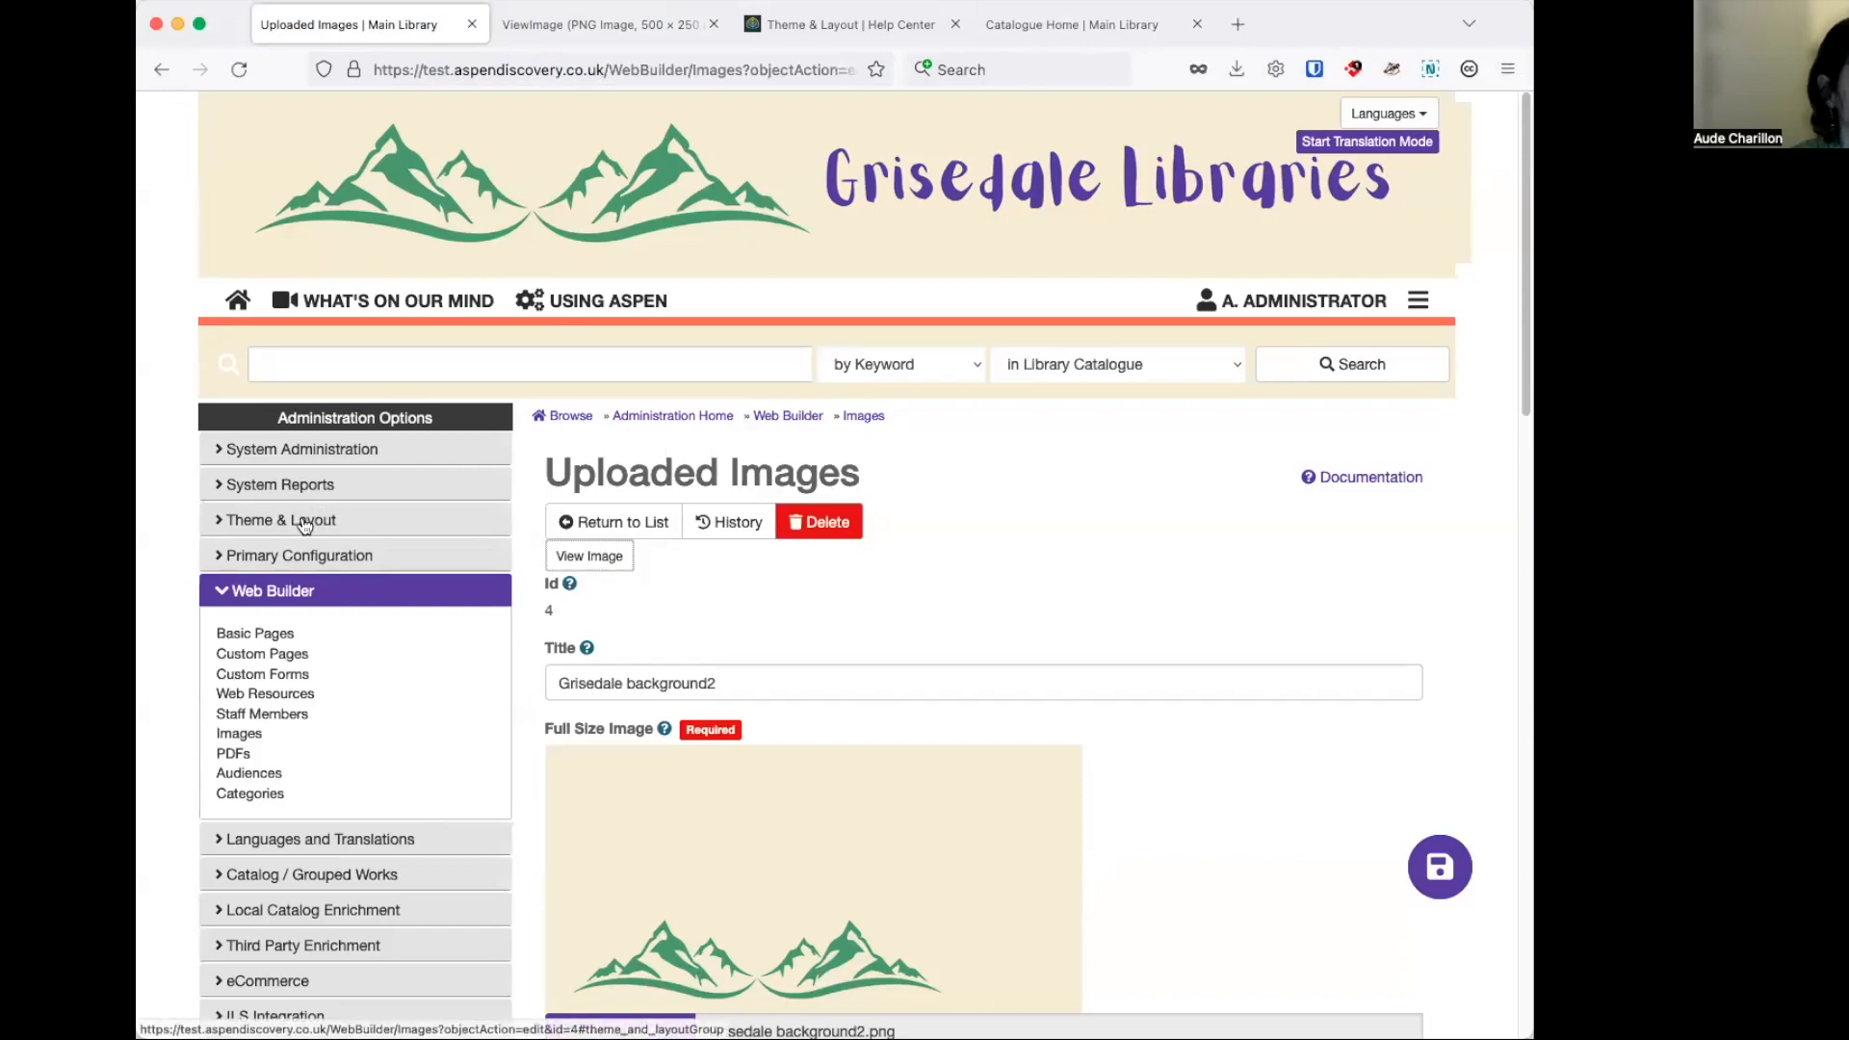
{"action": "left_click", "coordinate": [304, 522]}
{"action": "left_click", "coordinate": [248, 563]}
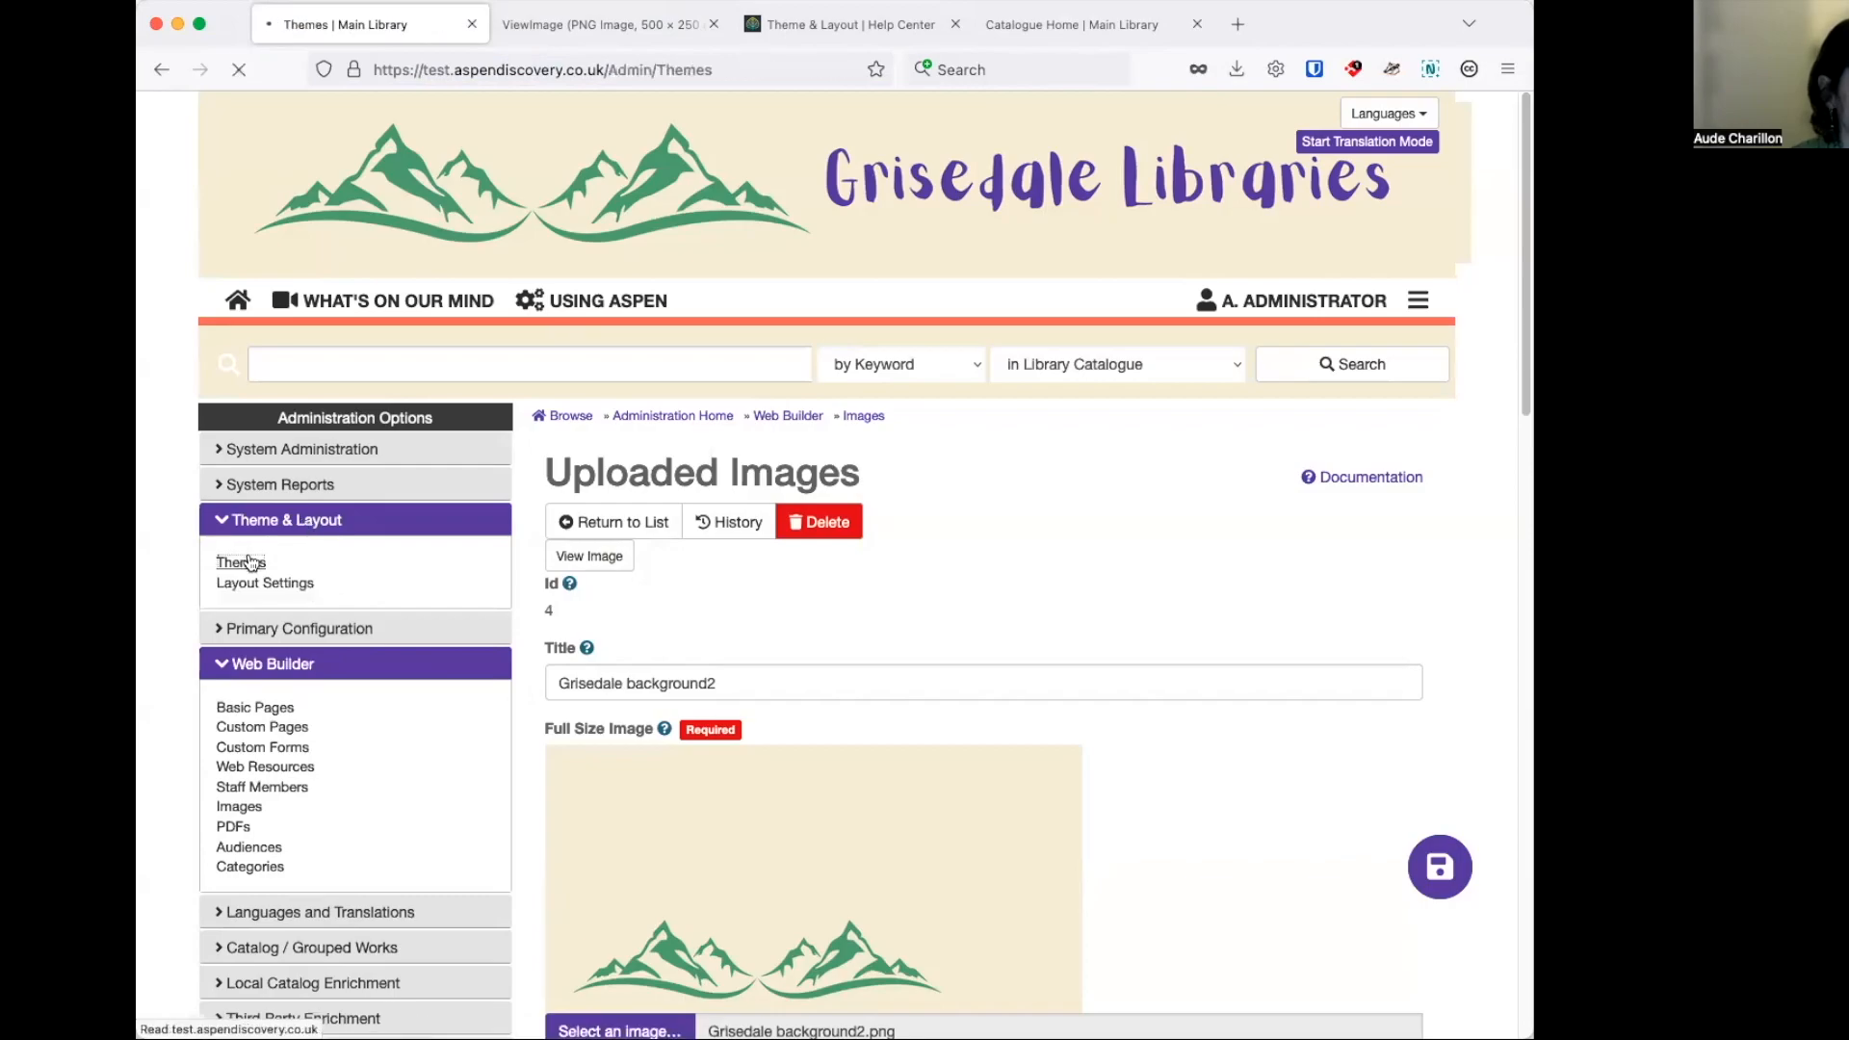
{"action": "left_click", "coordinate": [668, 732]}
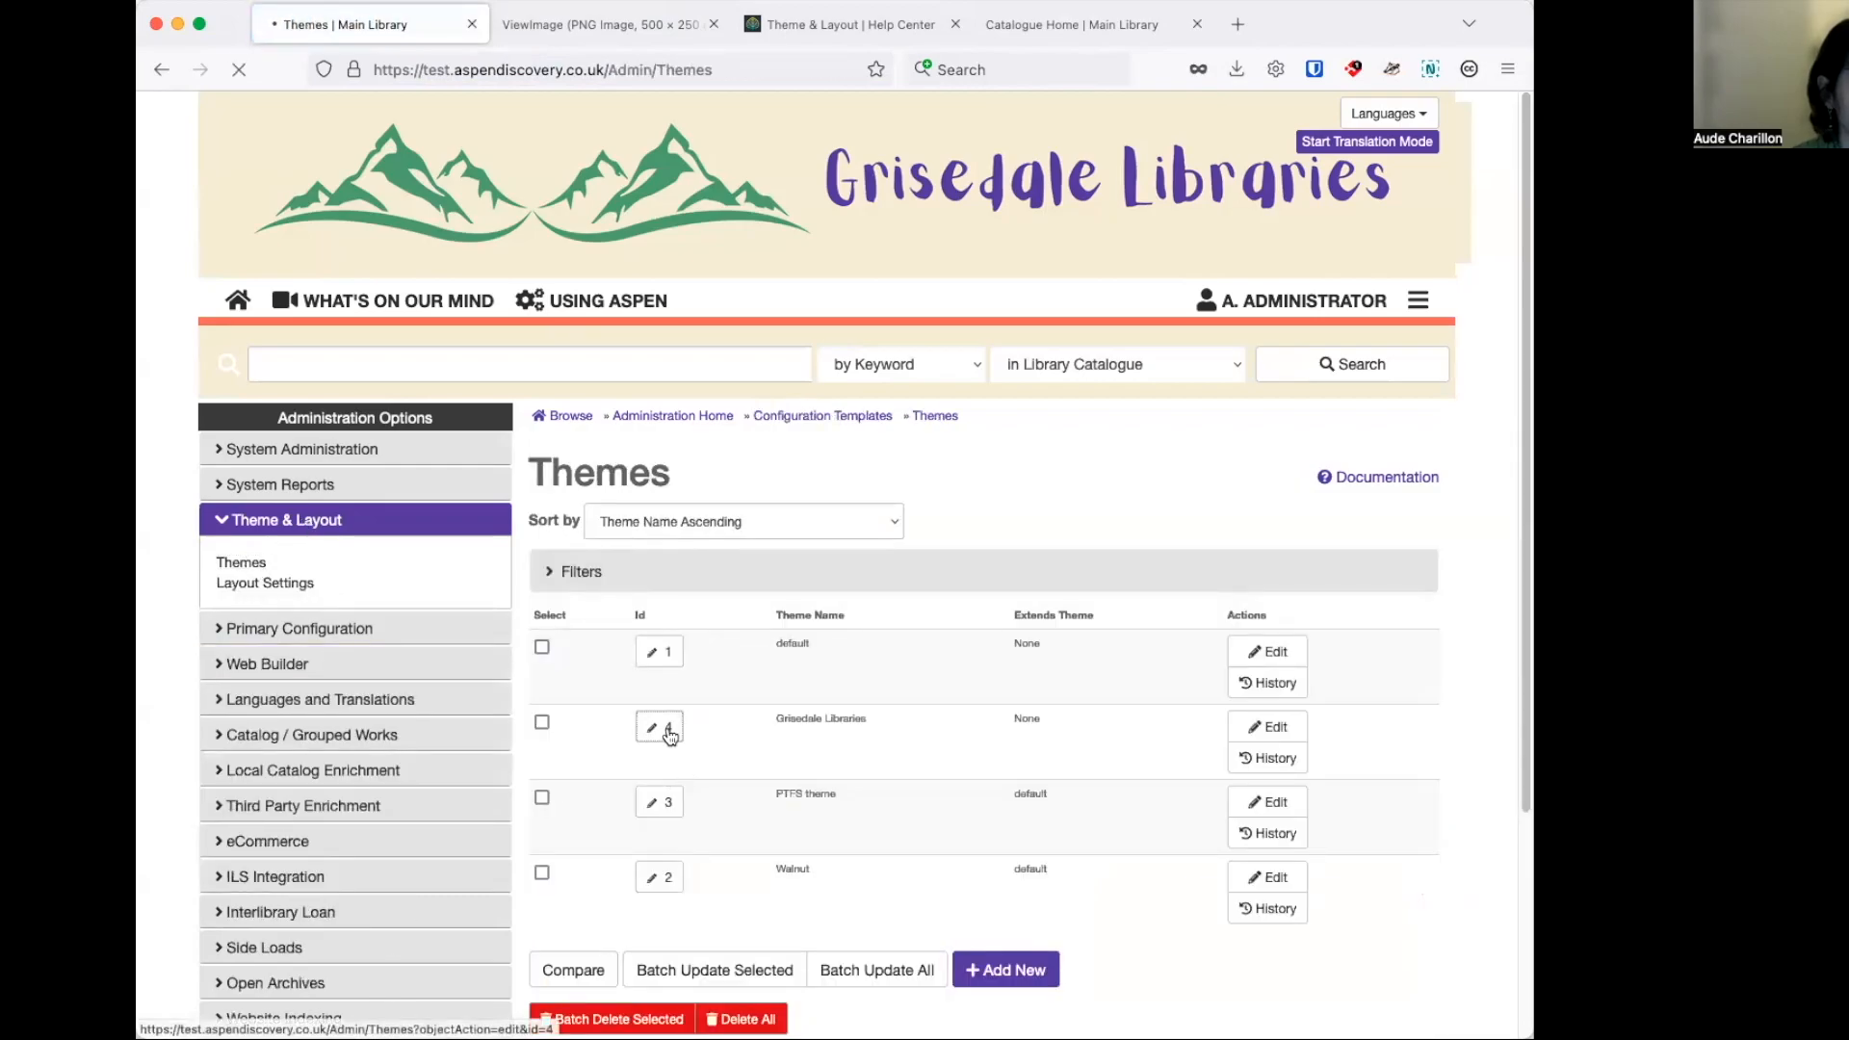
{"action": "scroll", "coordinate": [1023, 630], "scroll_direction": "down", "scroll_amount": 5}
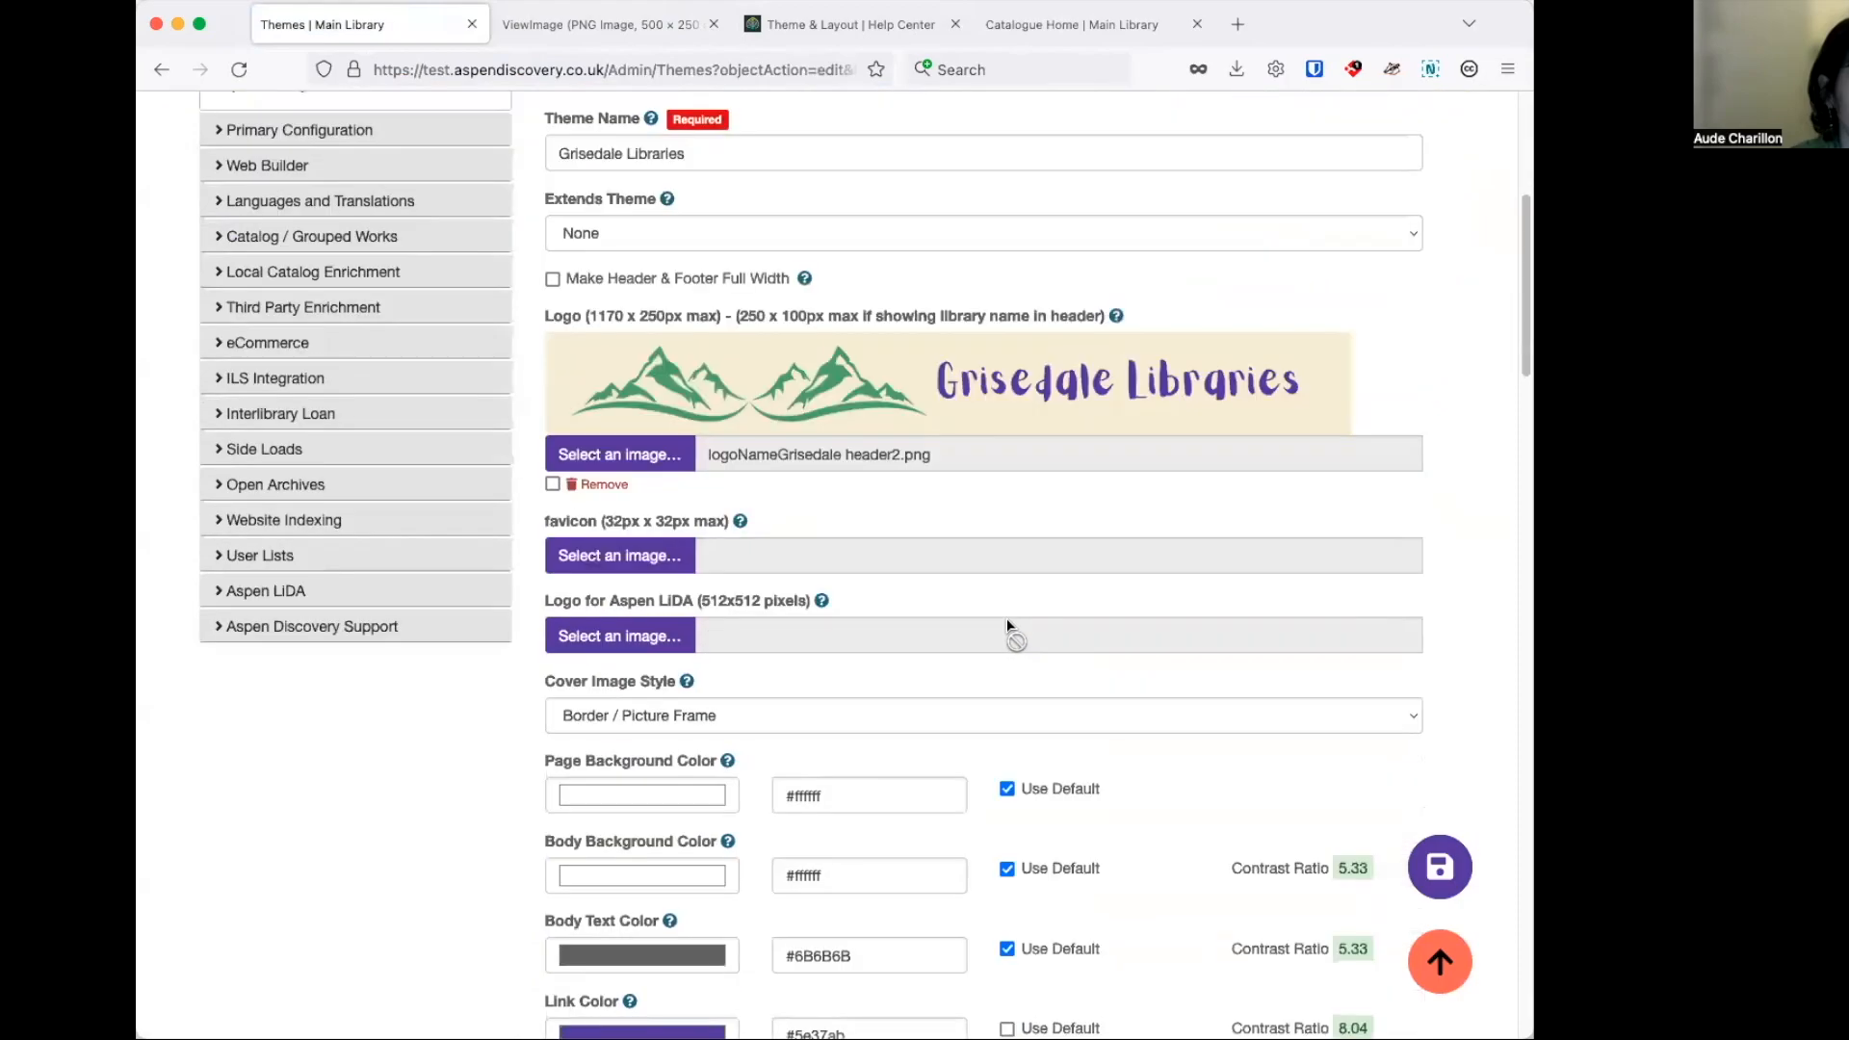
{"action": "scroll", "coordinate": [1002, 626], "scroll_direction": "down", "scroll_amount": 6}
{"action": "scroll", "coordinate": [901, 666], "scroll_direction": "down", "scroll_amount": 16}
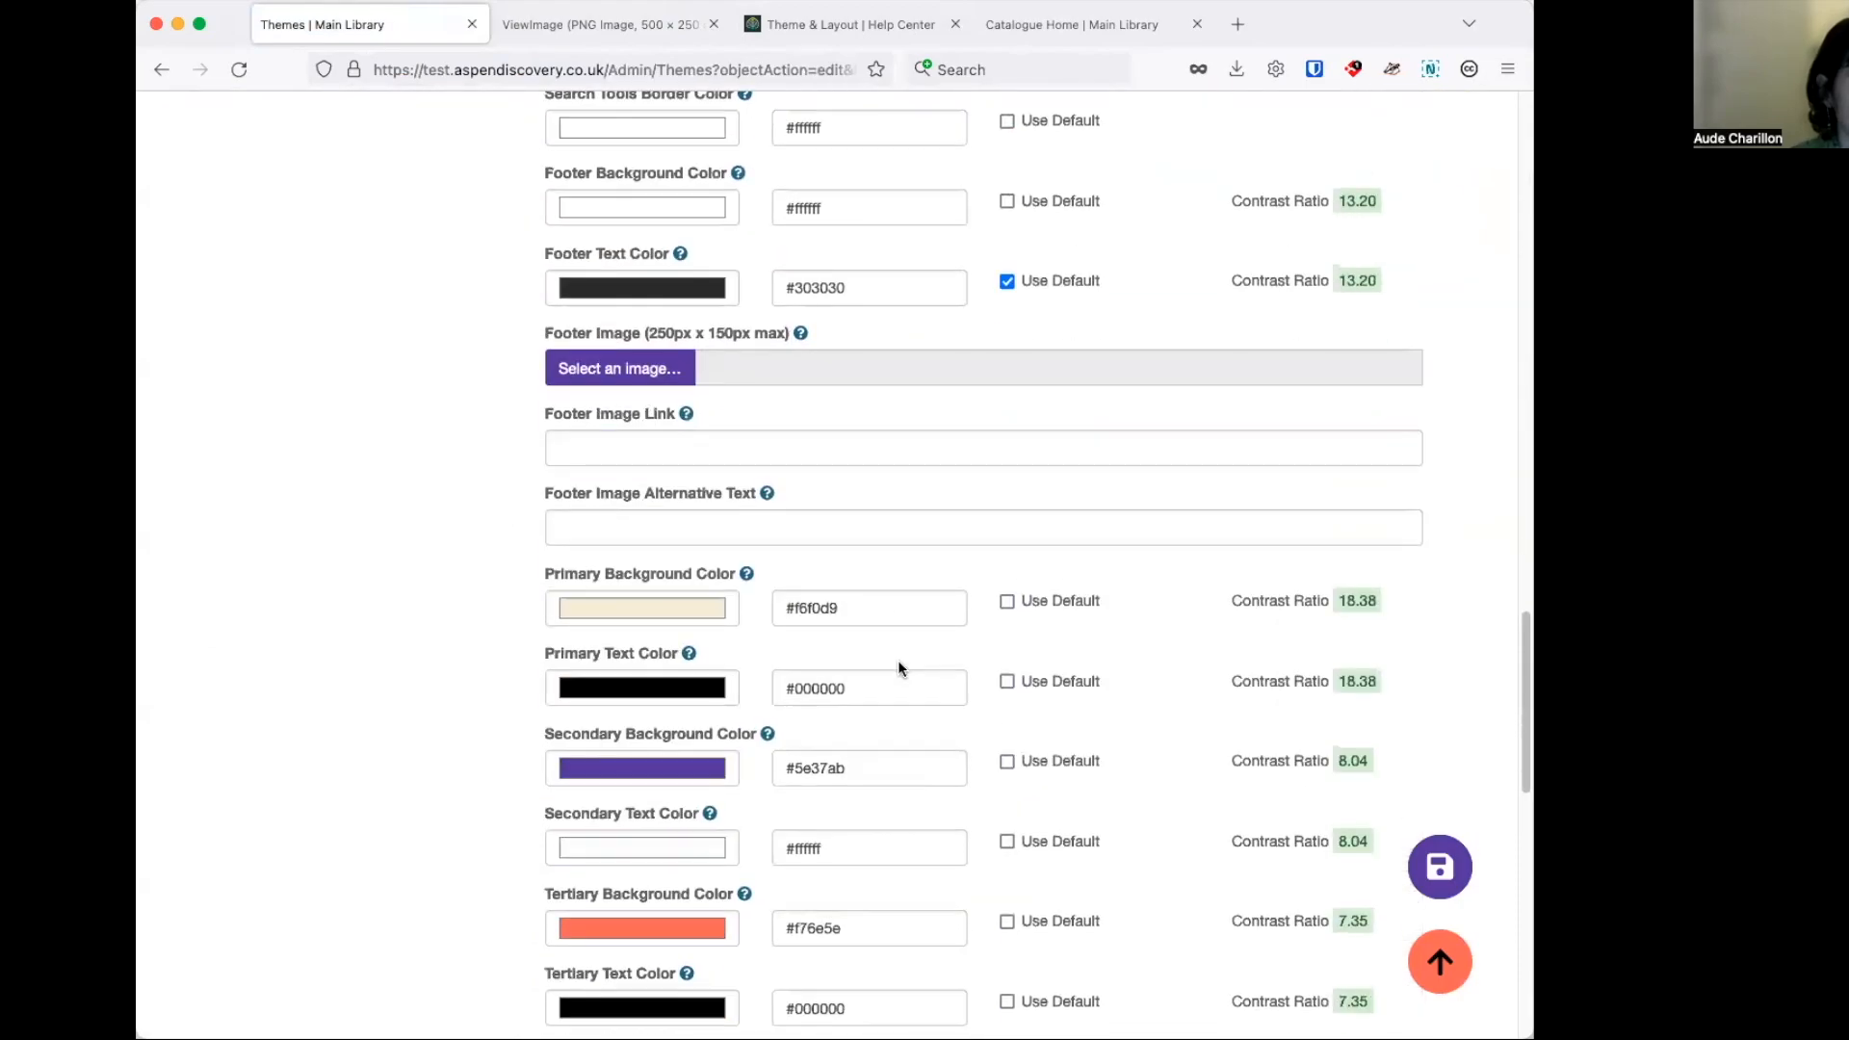
{"action": "scroll", "coordinate": [898, 665], "scroll_direction": "down", "scroll_amount": 10}
{"action": "left_click", "coordinate": [650, 495]}
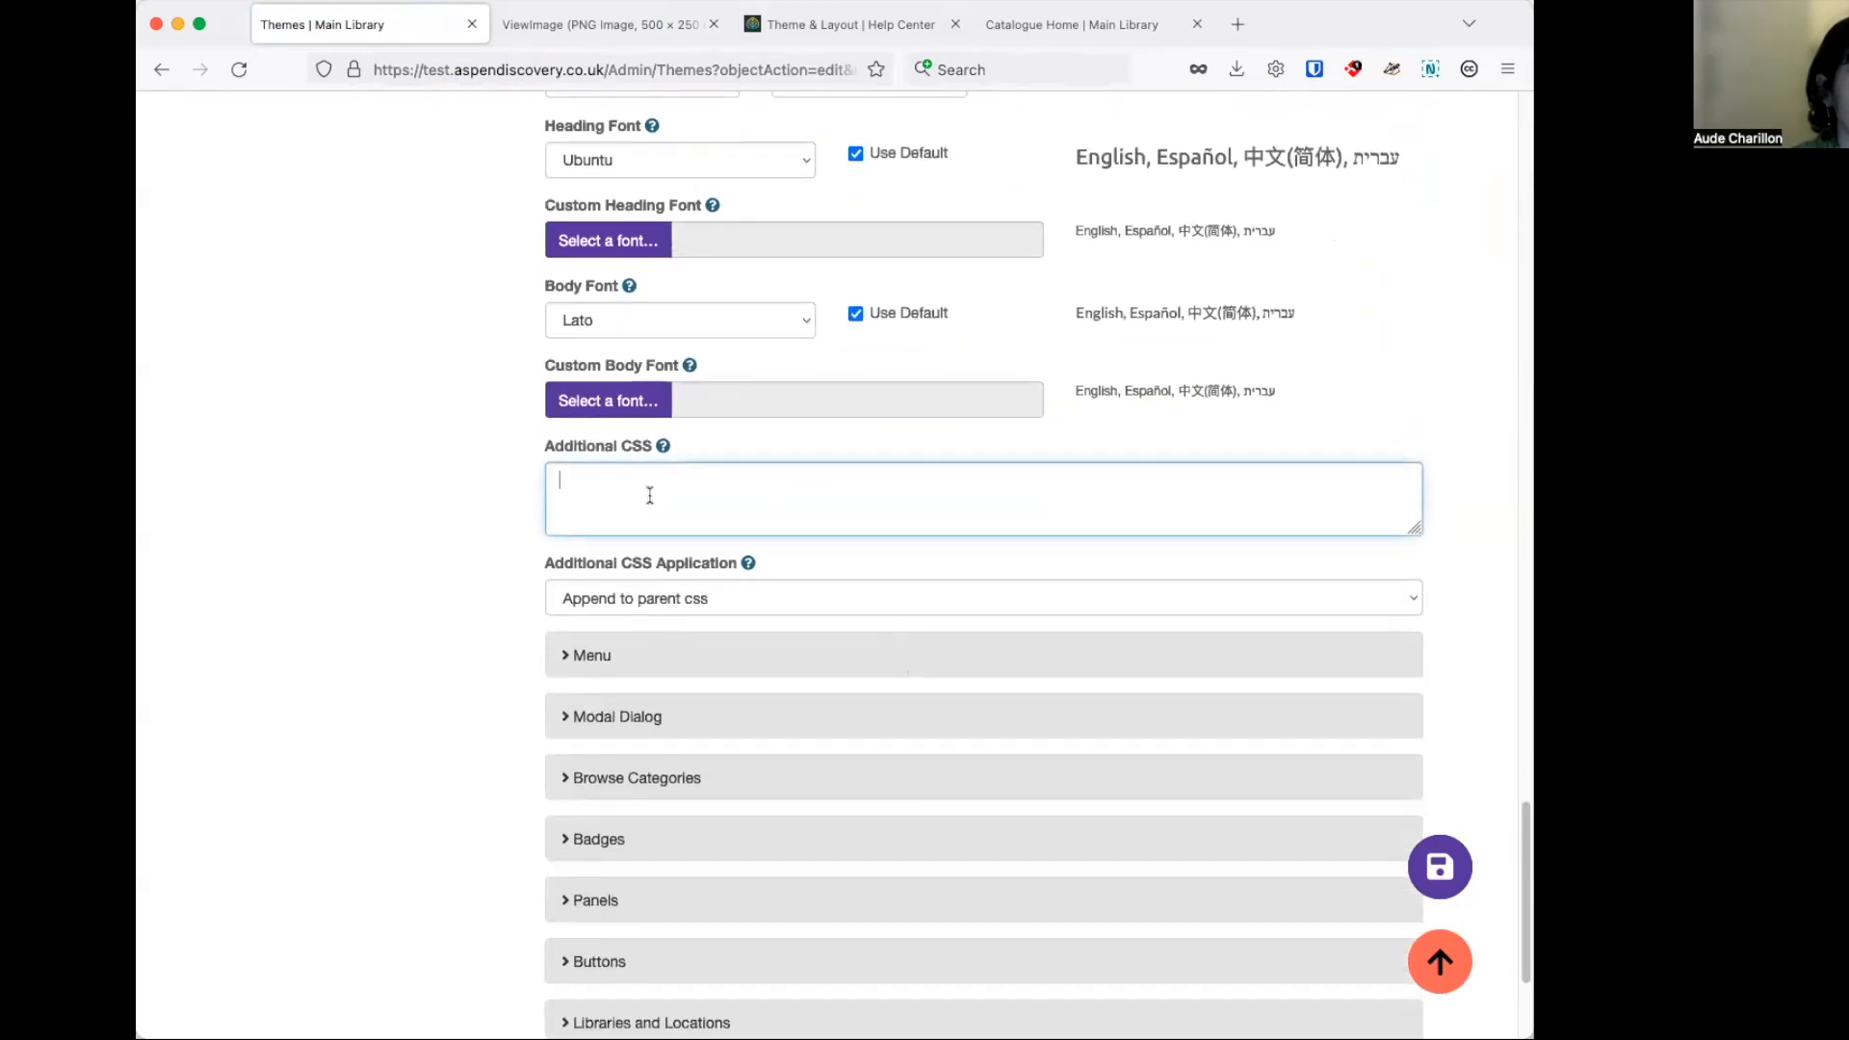
Copy the repeating background image CSS snippet from the Help Center page into the Grisedale Libraries theme's Additional CSS and enlarge that field.
{"action": "left_click", "coordinate": [867, 31]}
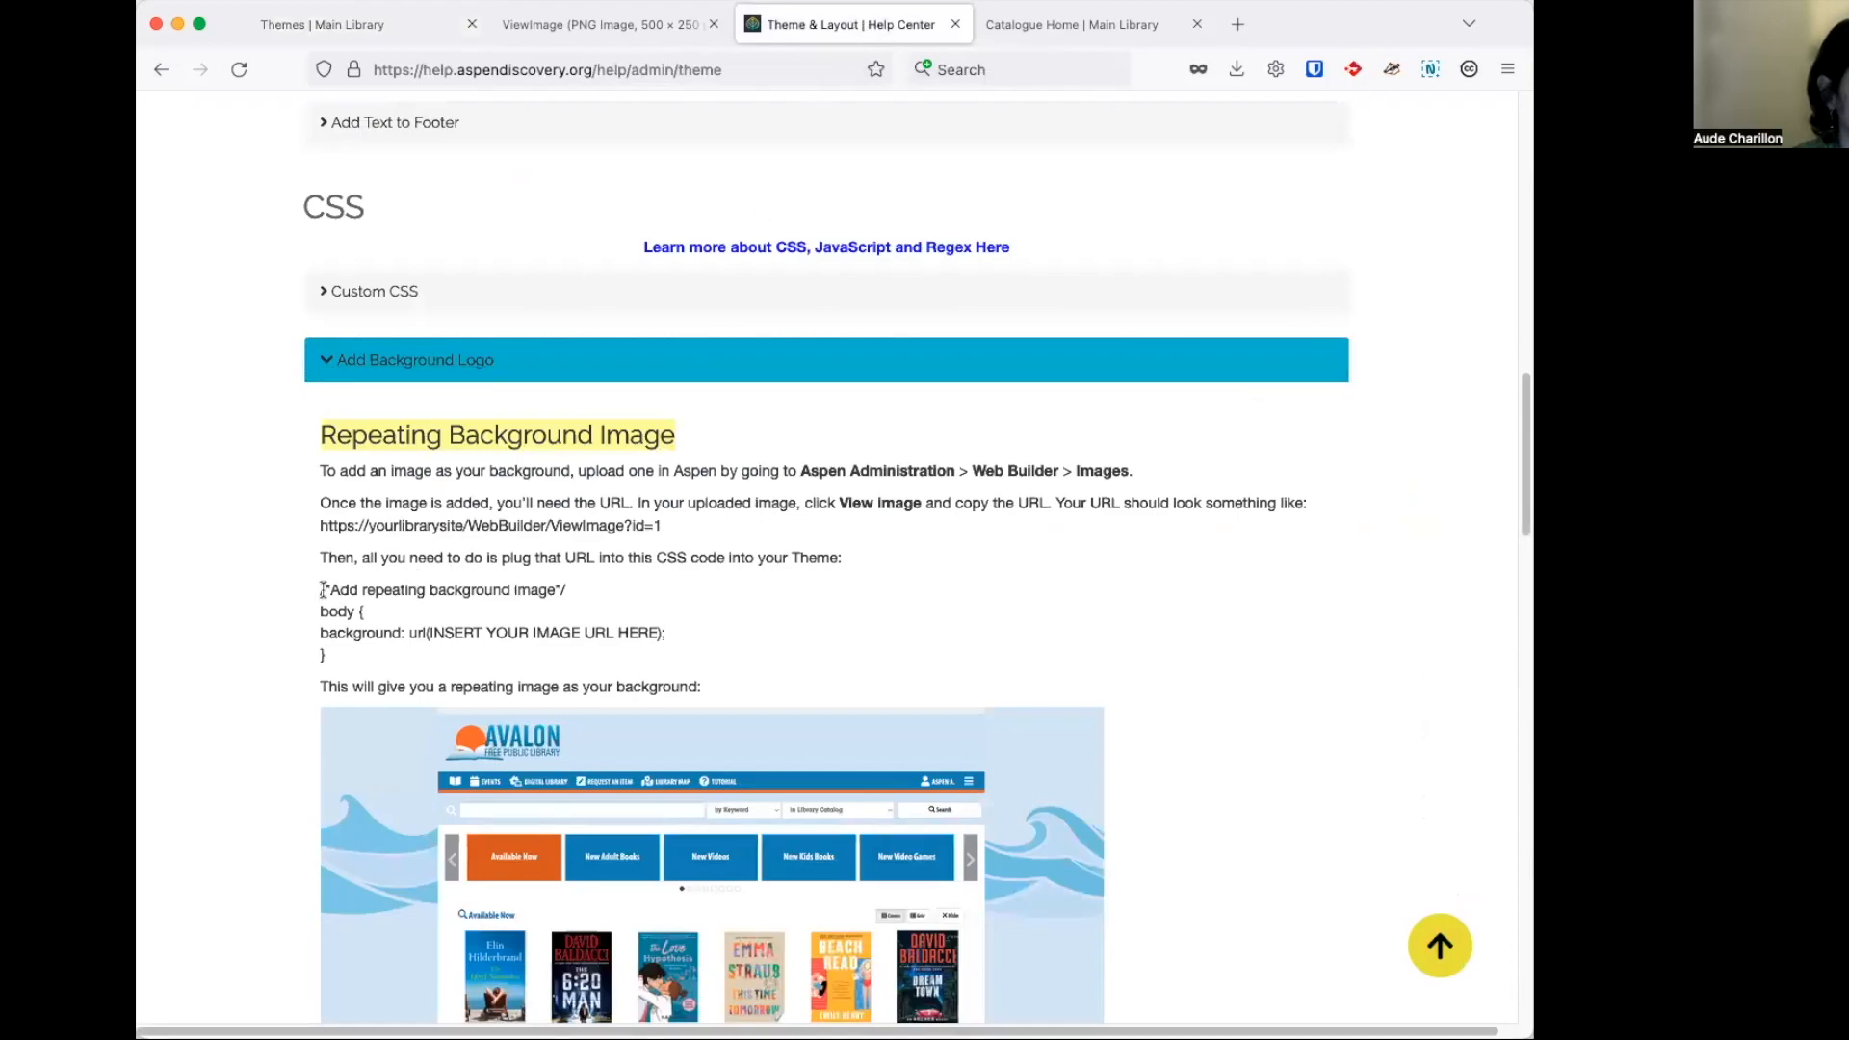
{"action": "left_click_drag", "start_coordinate": [321, 586], "coordinate": [353, 654]}
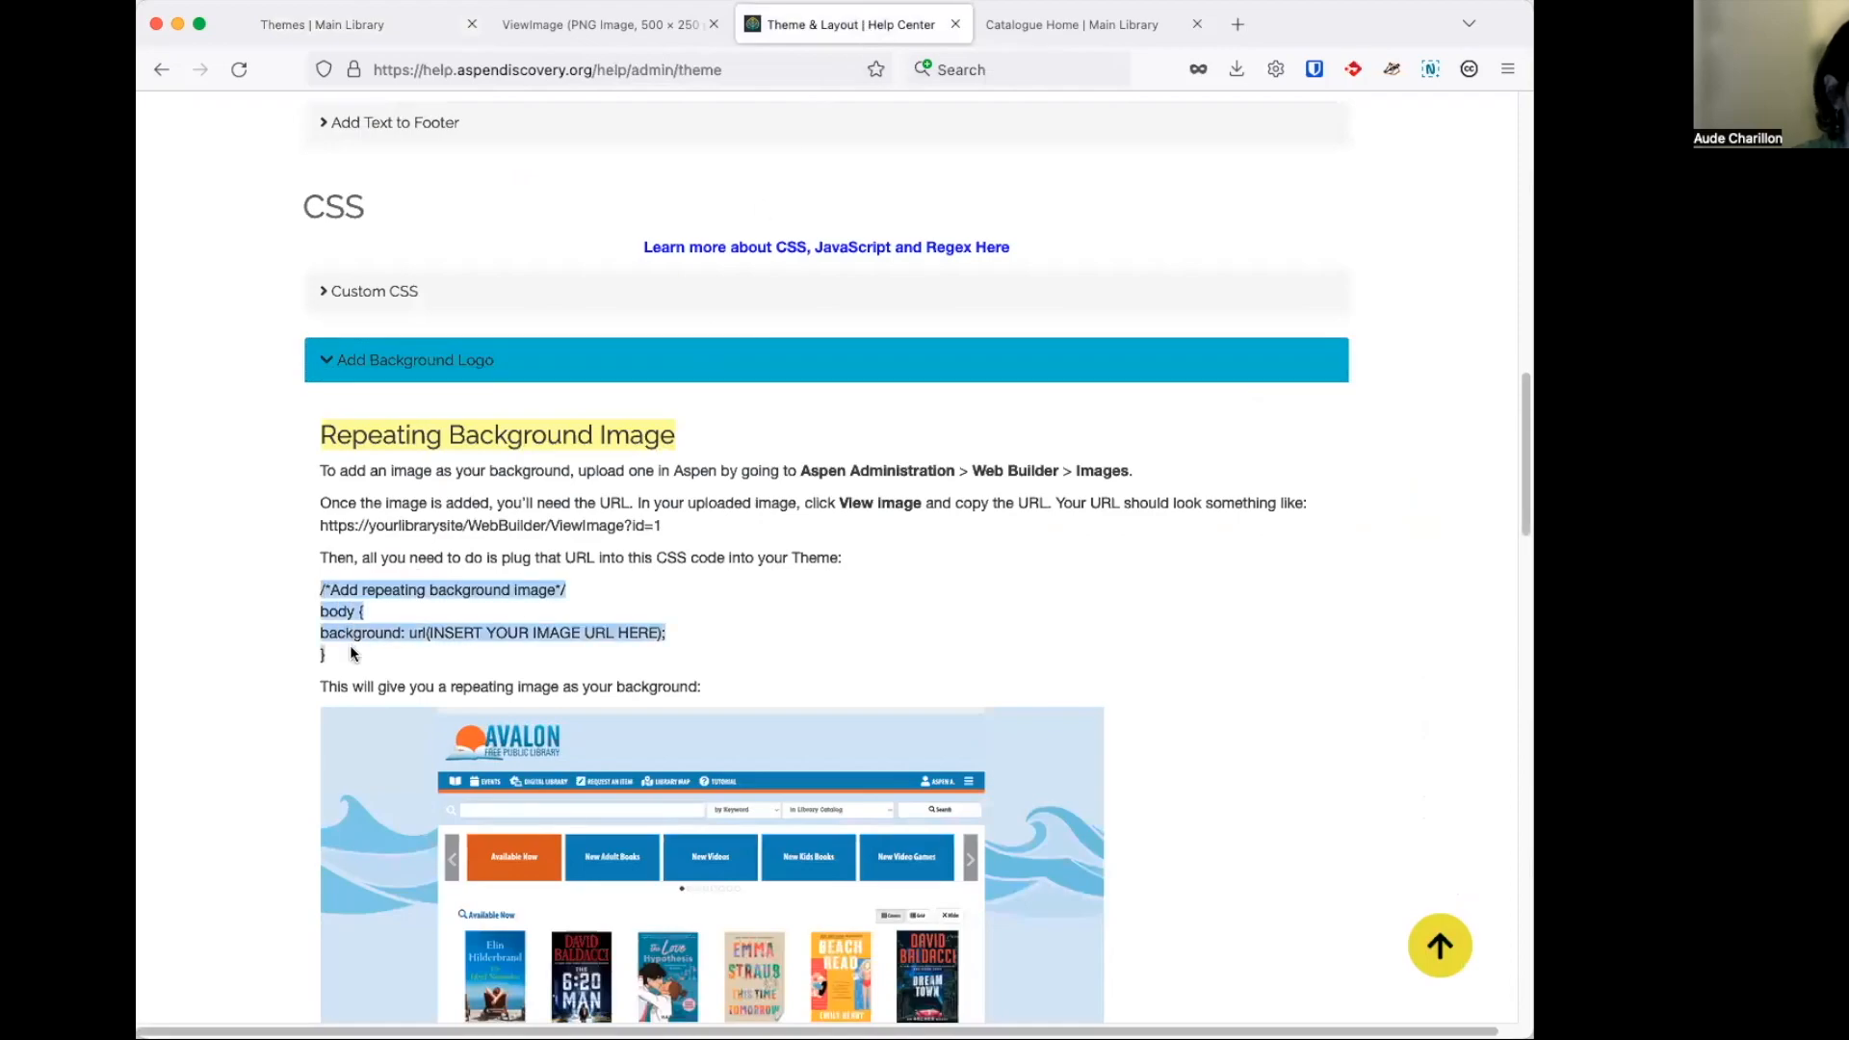
{"action": "left_click", "coordinate": [395, 27]}
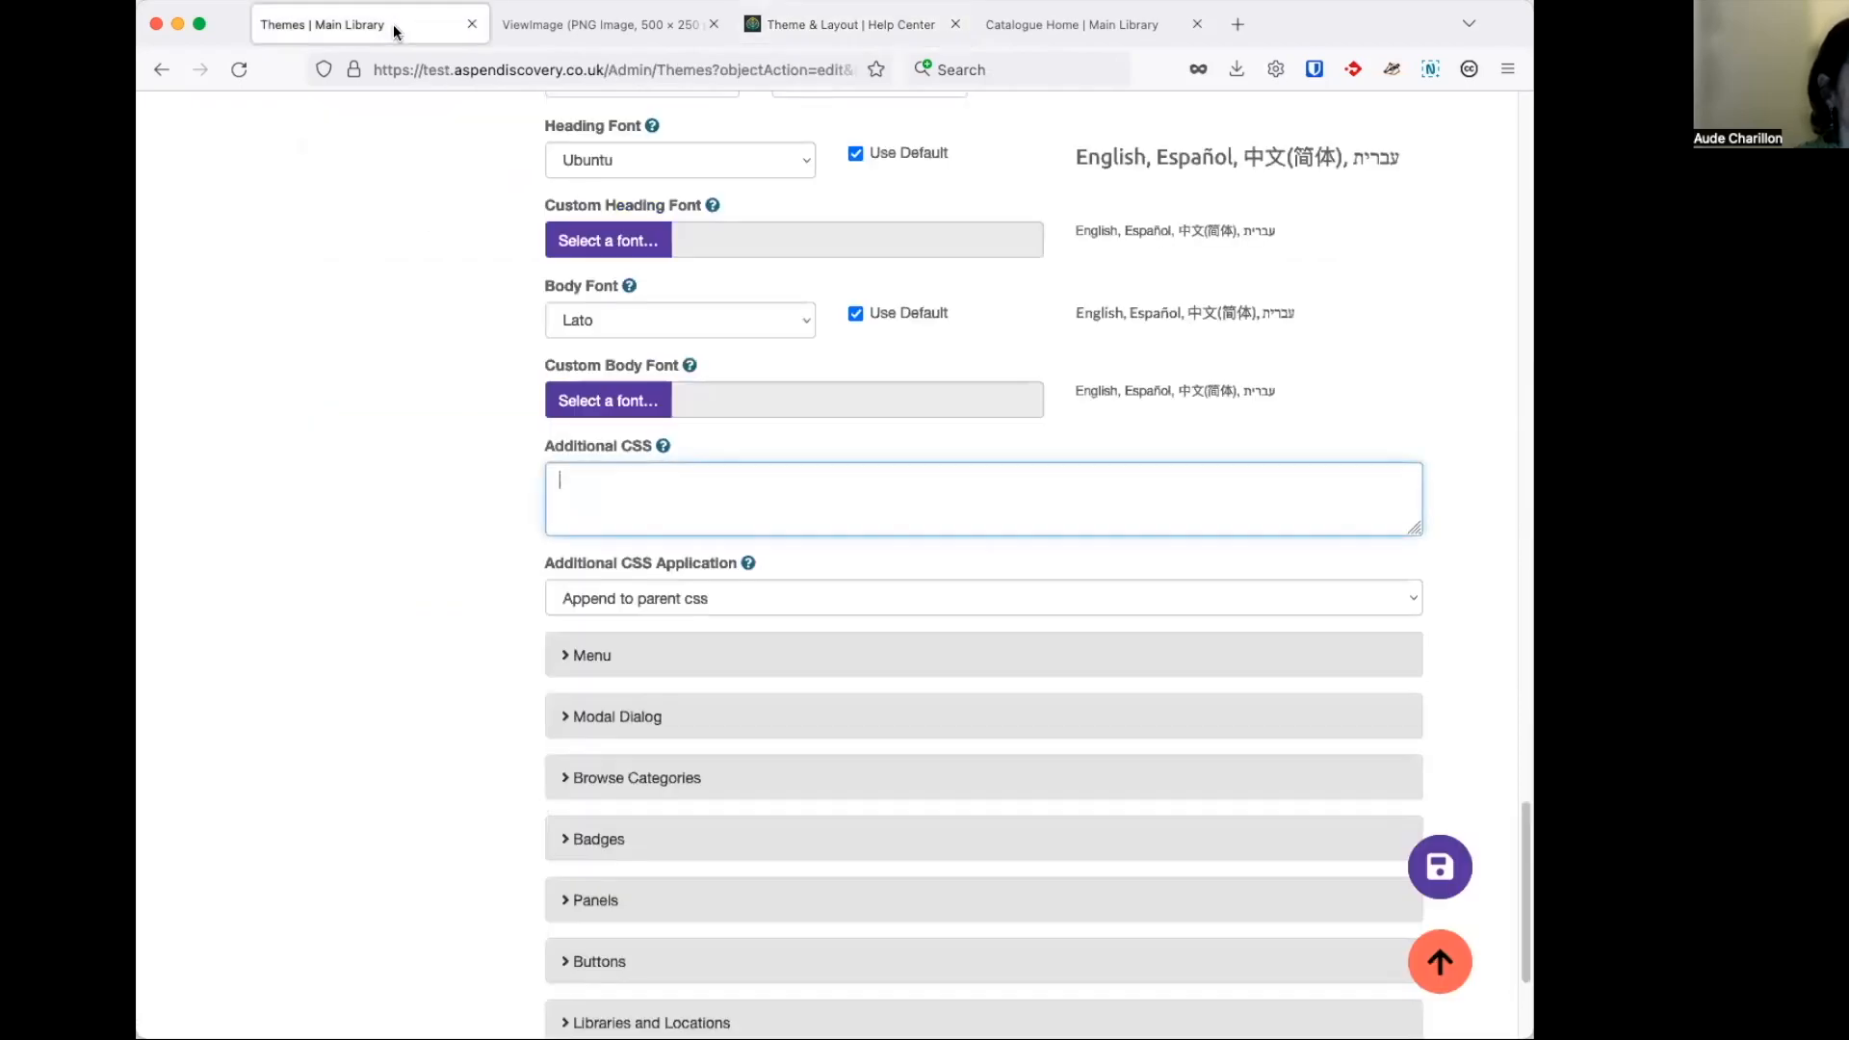
{"action": "type", "text": "/* Add repeating background image */ body { background: url(INSERT YOUR IMAGE URL HERE); }"}
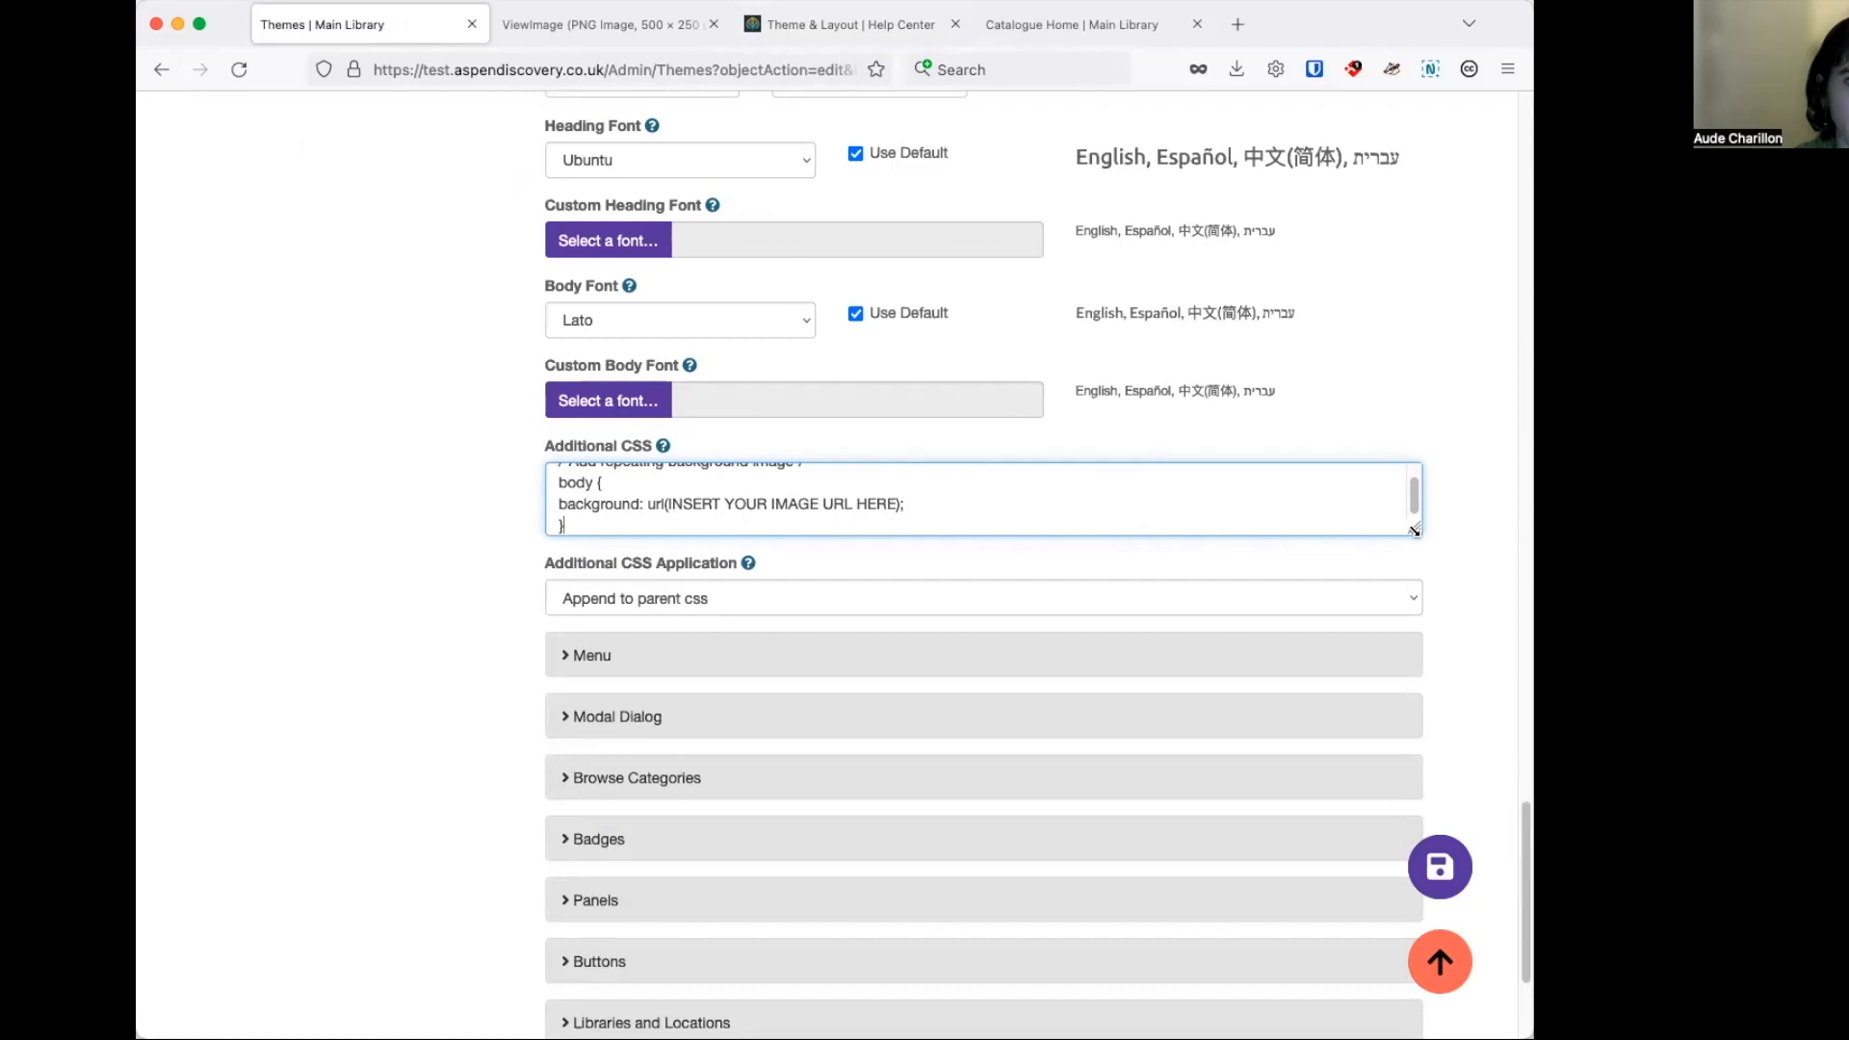
{"action": "left_click_drag", "start_coordinate": [1414, 530], "coordinate": [1417, 591]}
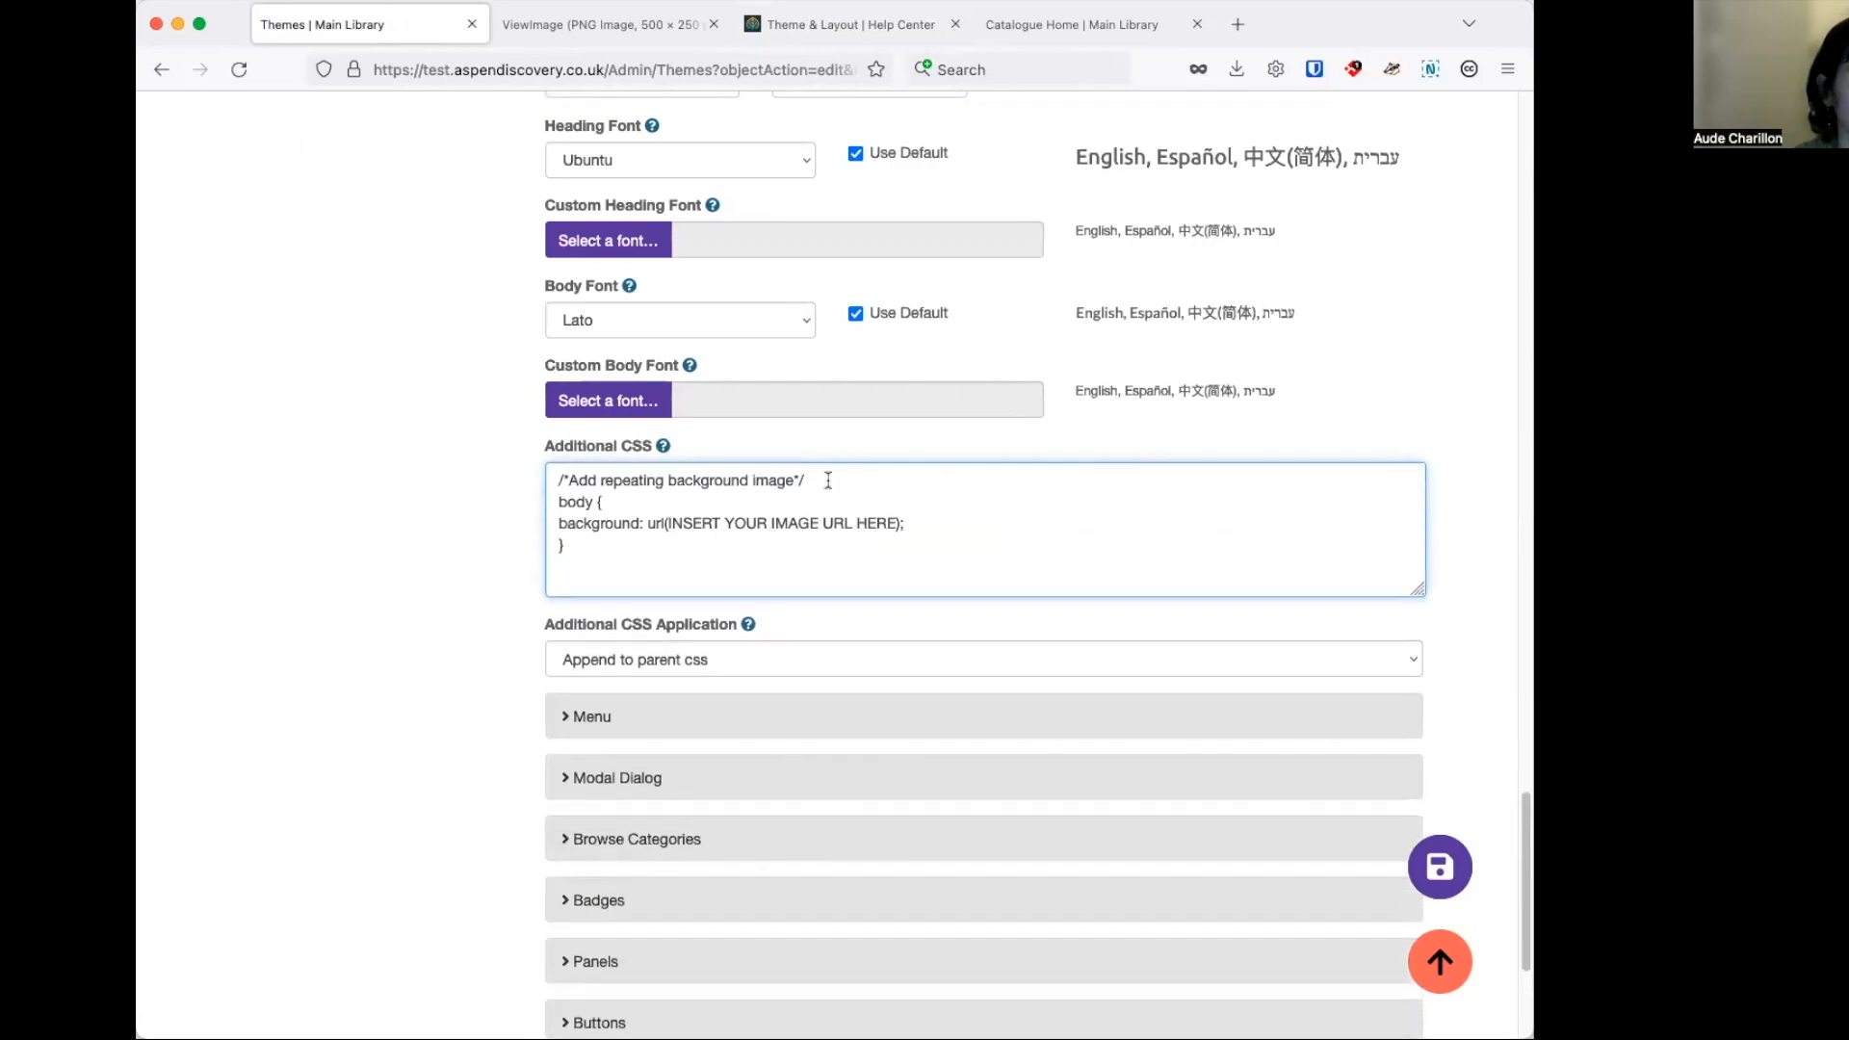
{"action": "left_click_drag", "start_coordinate": [828, 480], "coordinate": [558, 480]}
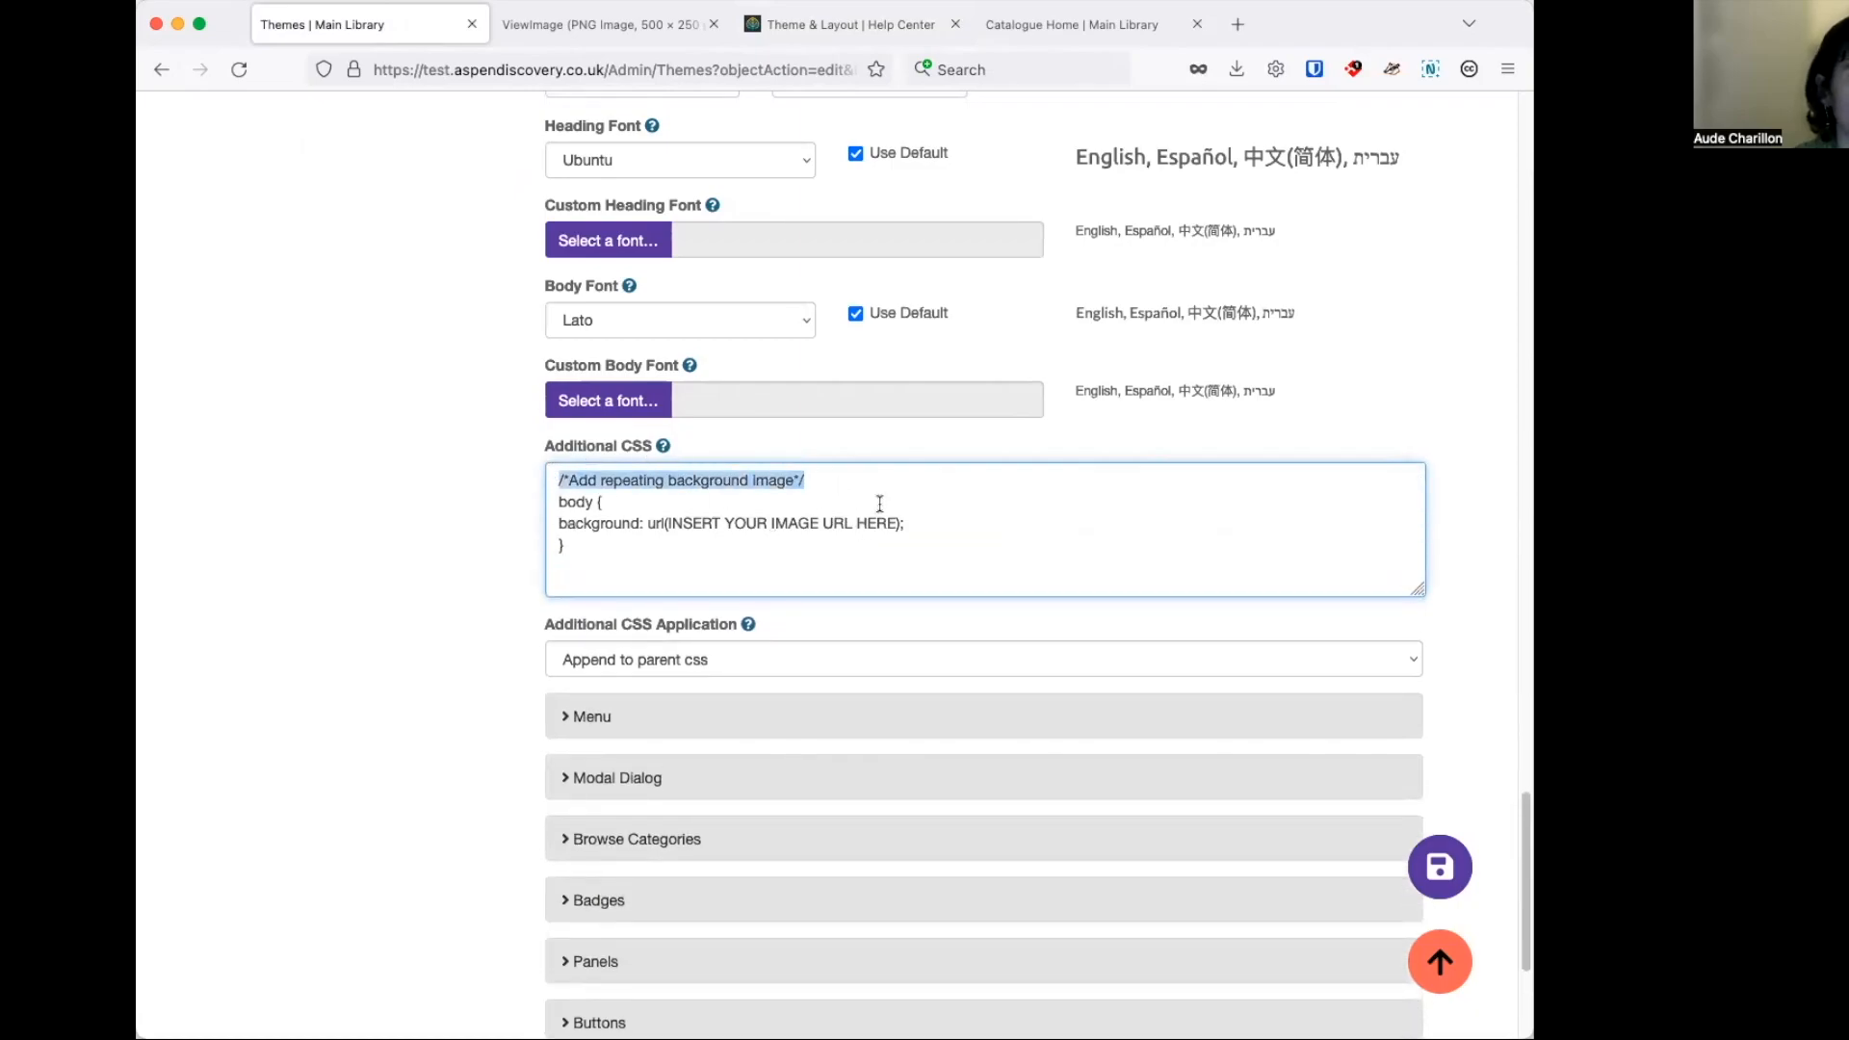
{"action": "left_click", "coordinate": [923, 502]}
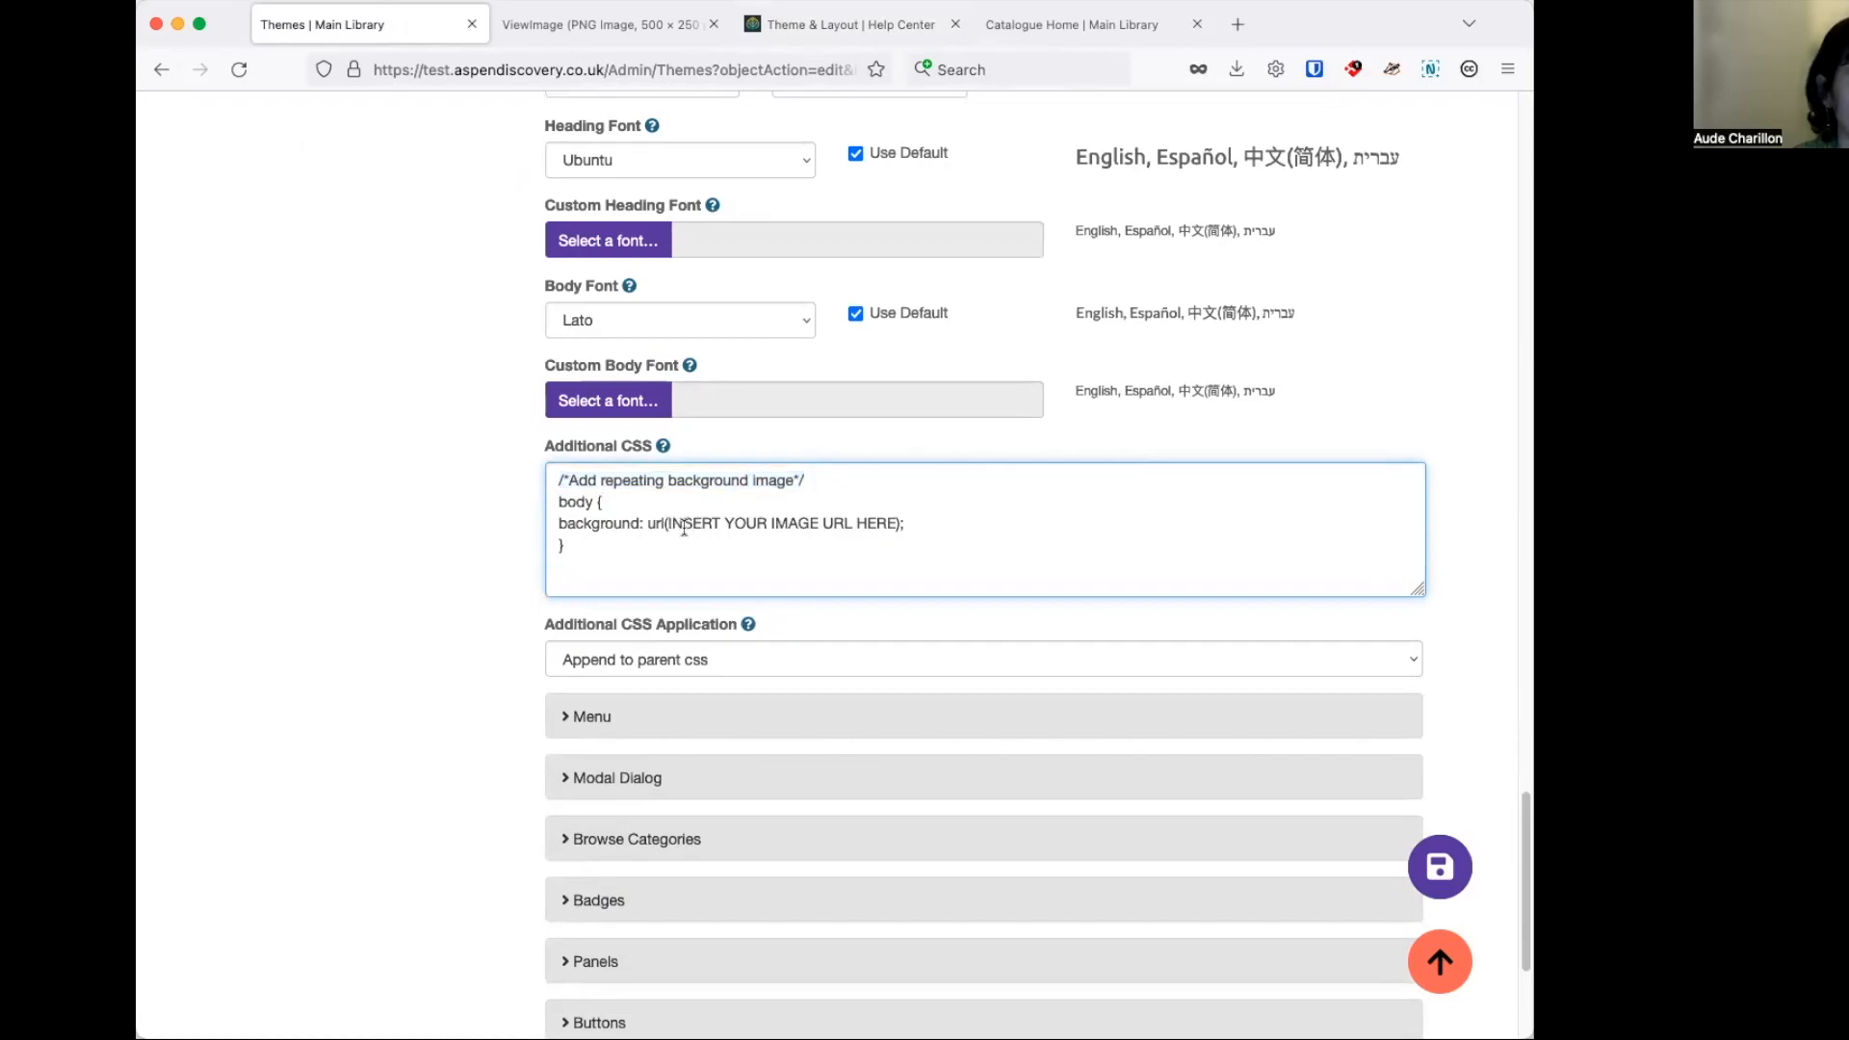
{"action": "key", "text": "super+Tab"}
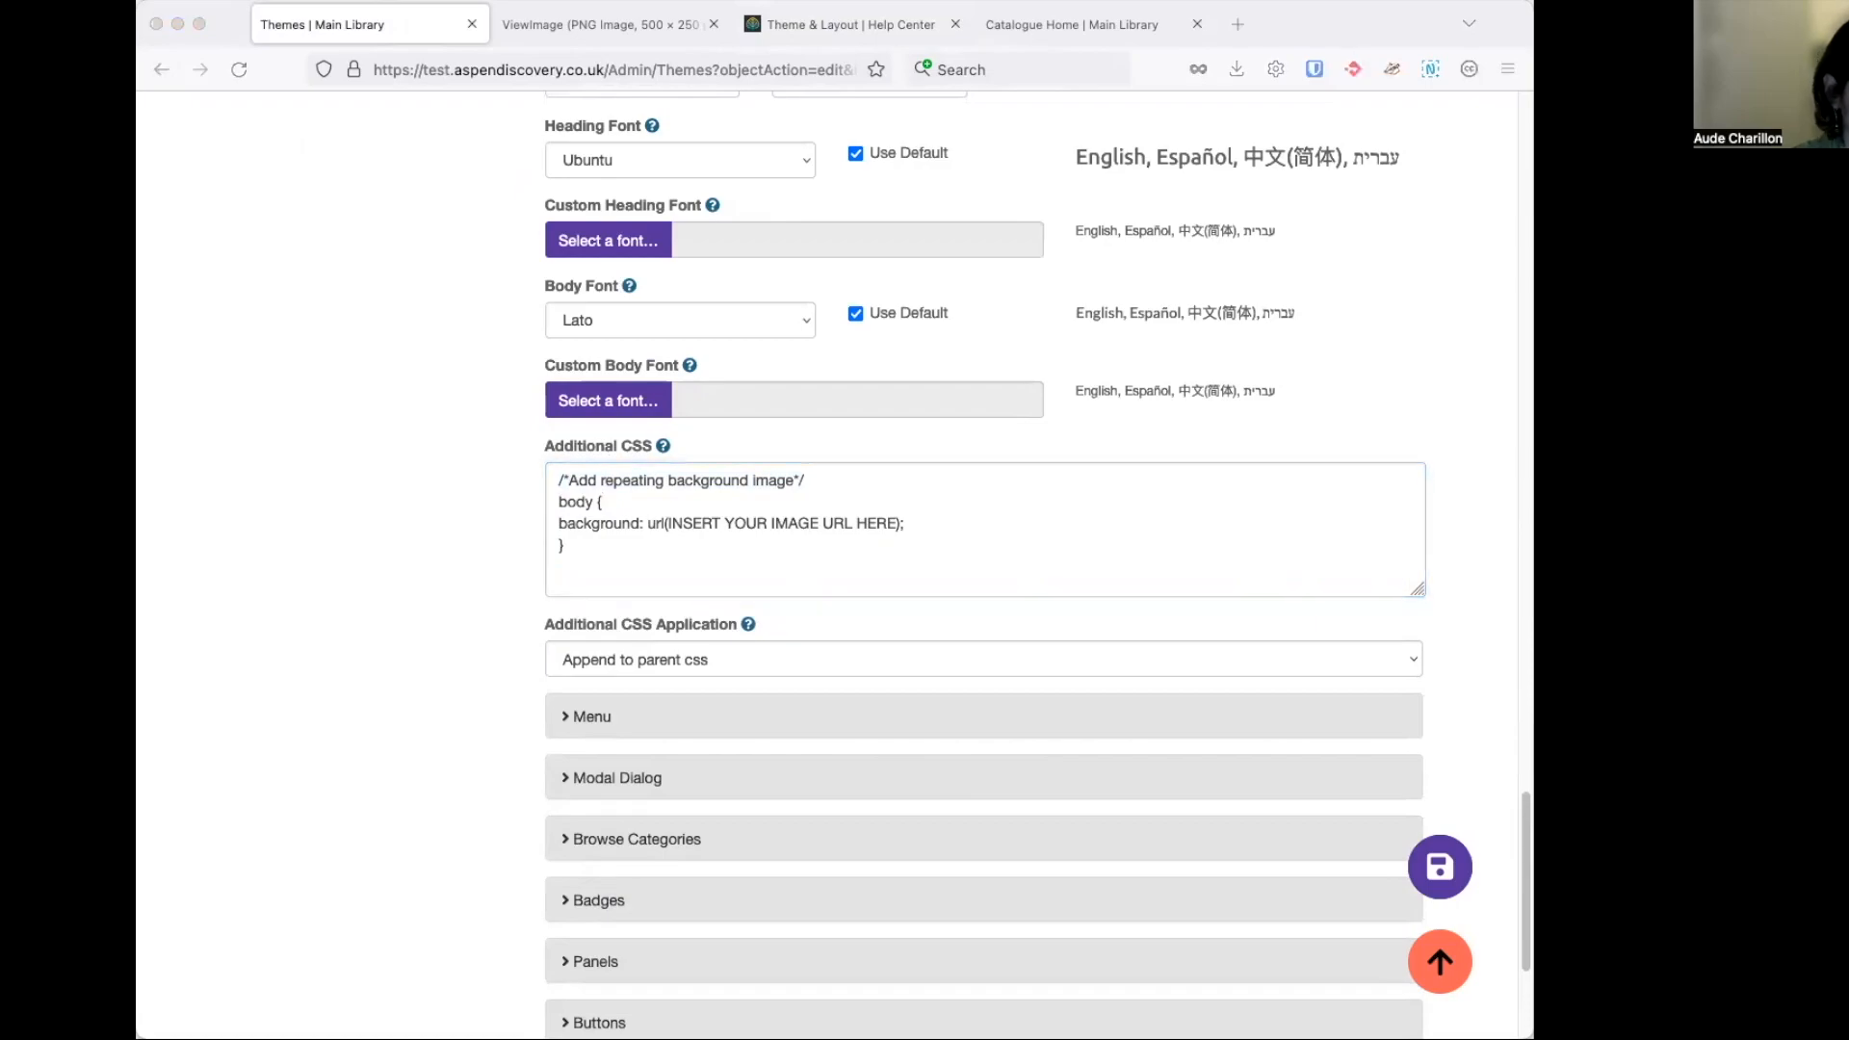
{"action": "left_click_drag", "start_coordinate": [897, 523], "coordinate": [671, 521]}
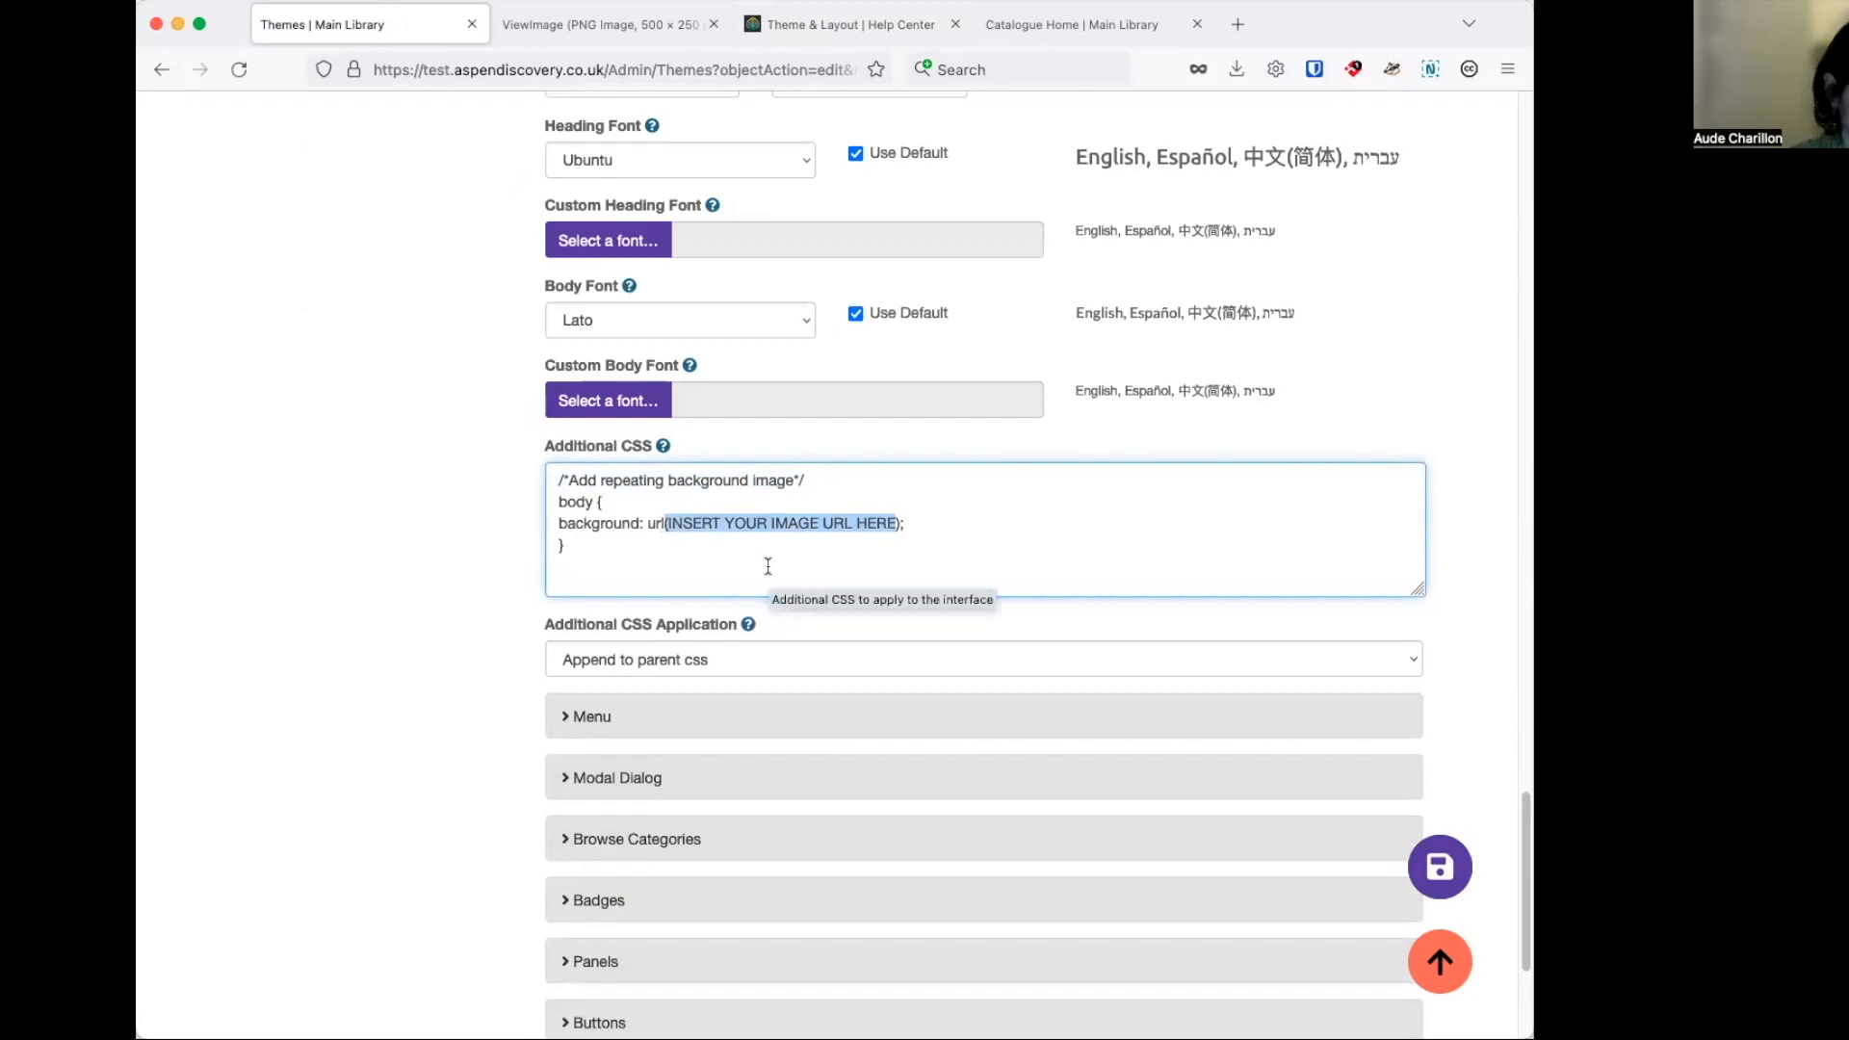
{"action": "key", "text": "BackSpace"}
{"action": "type", "text": "https://test.aspendiscovery.co.uk/WebBuilder/ViewImage?id=4"}
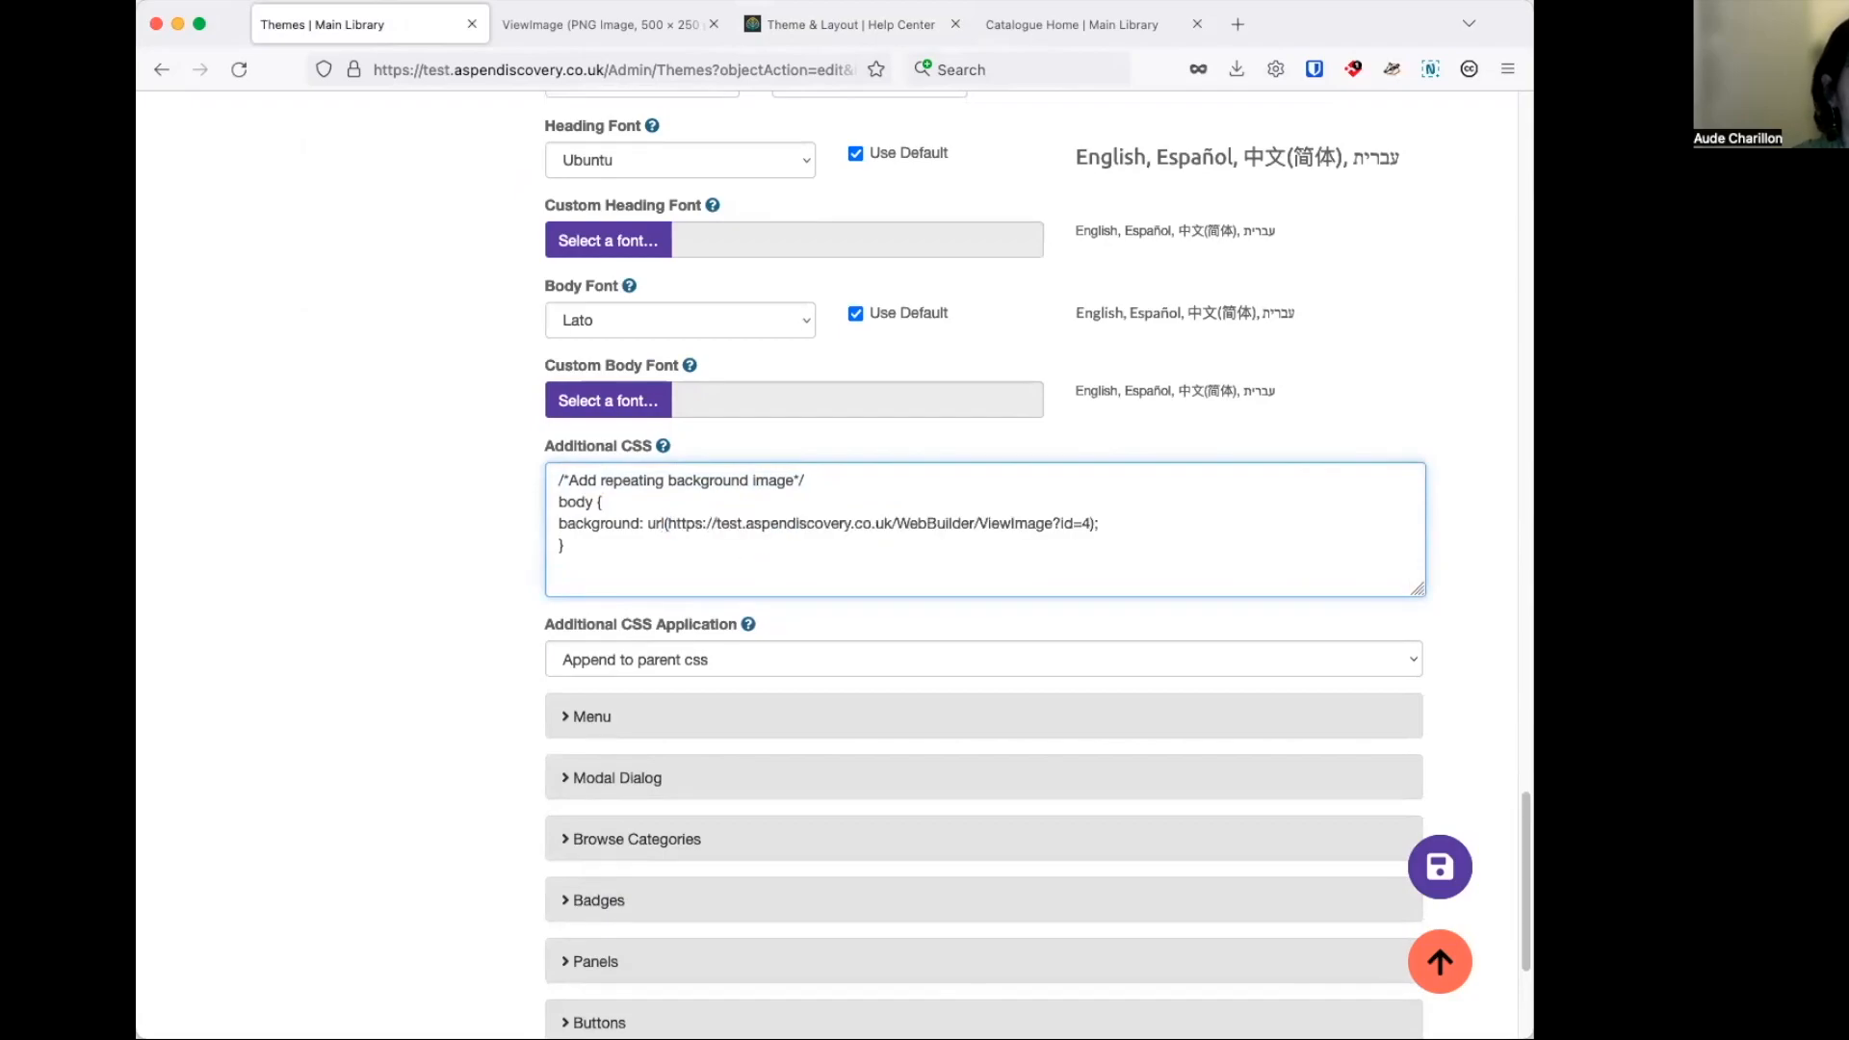
{"action": "left_click", "coordinate": [1447, 849]}
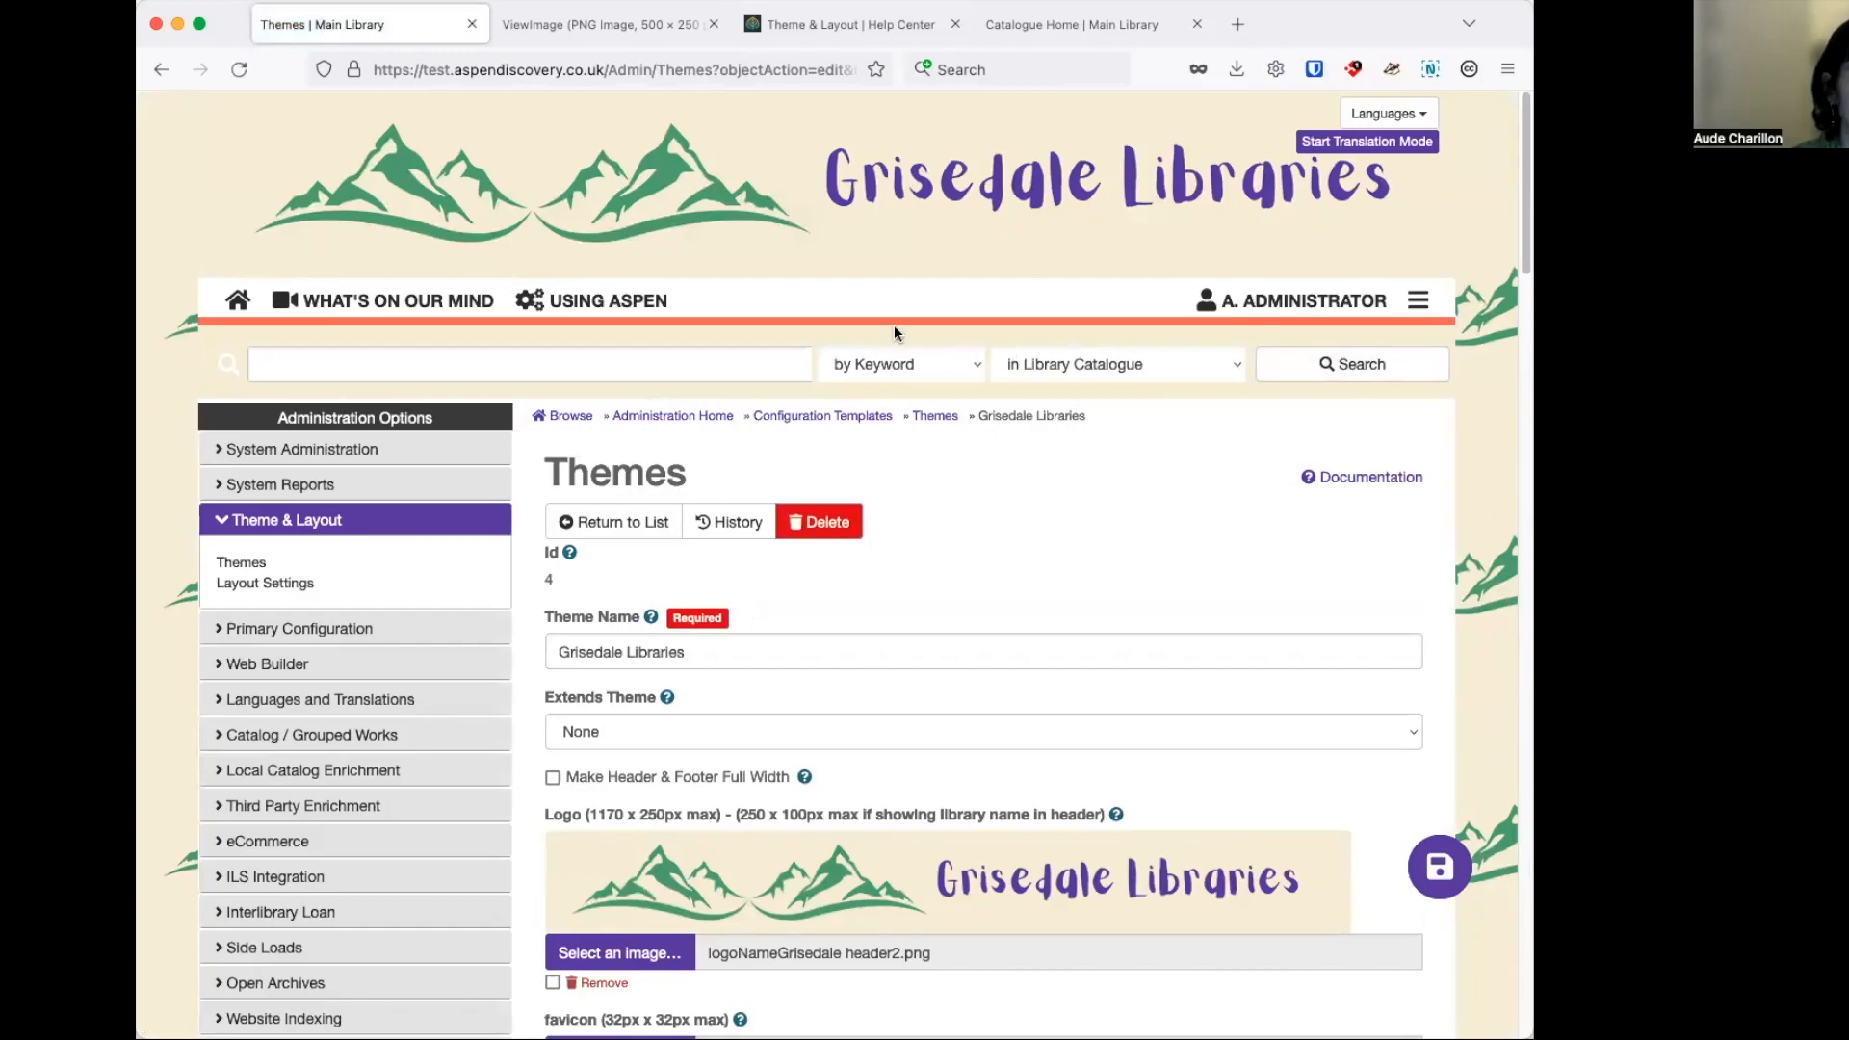
Reload the catalogue home page and check the repeating background at wider and narrower browser window widths.
{"action": "left_click", "coordinate": [1029, 32]}
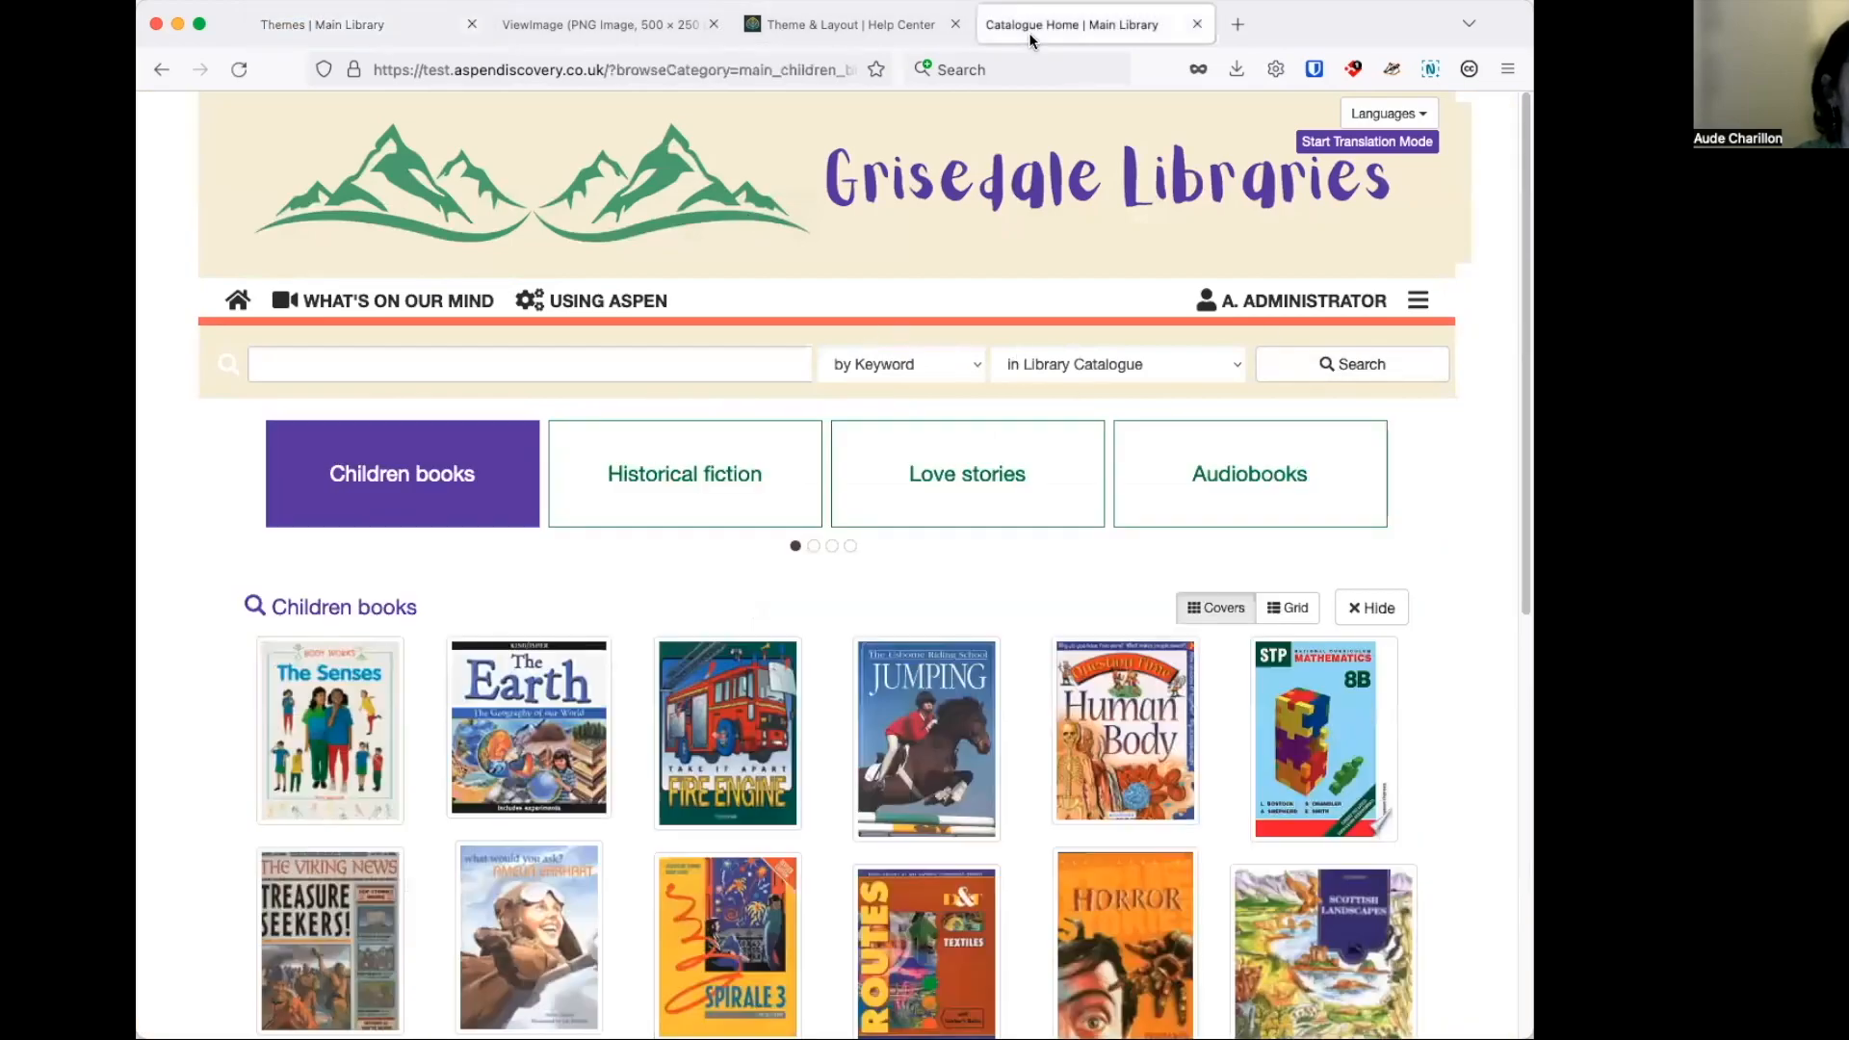
{"action": "left_click", "coordinate": [241, 69]}
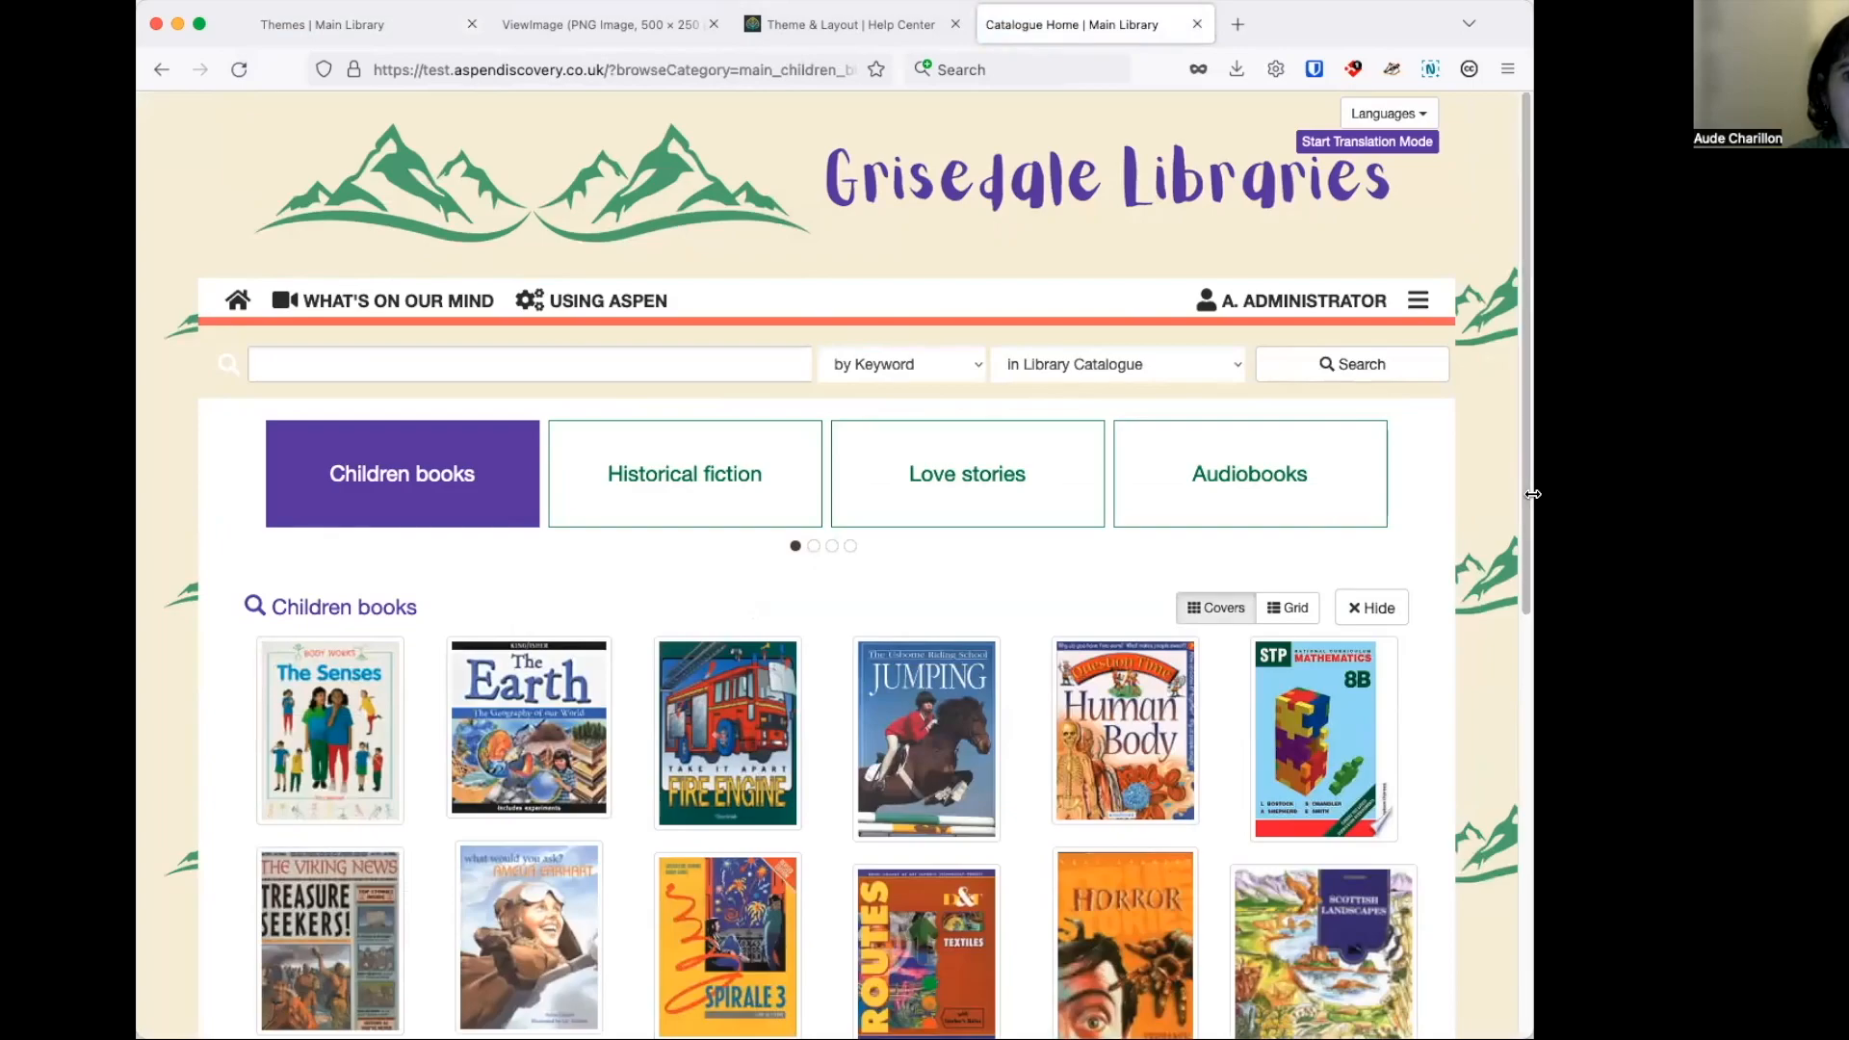
{"action": "left_click_drag", "start_coordinate": [1533, 494], "coordinate": [1564, 494]}
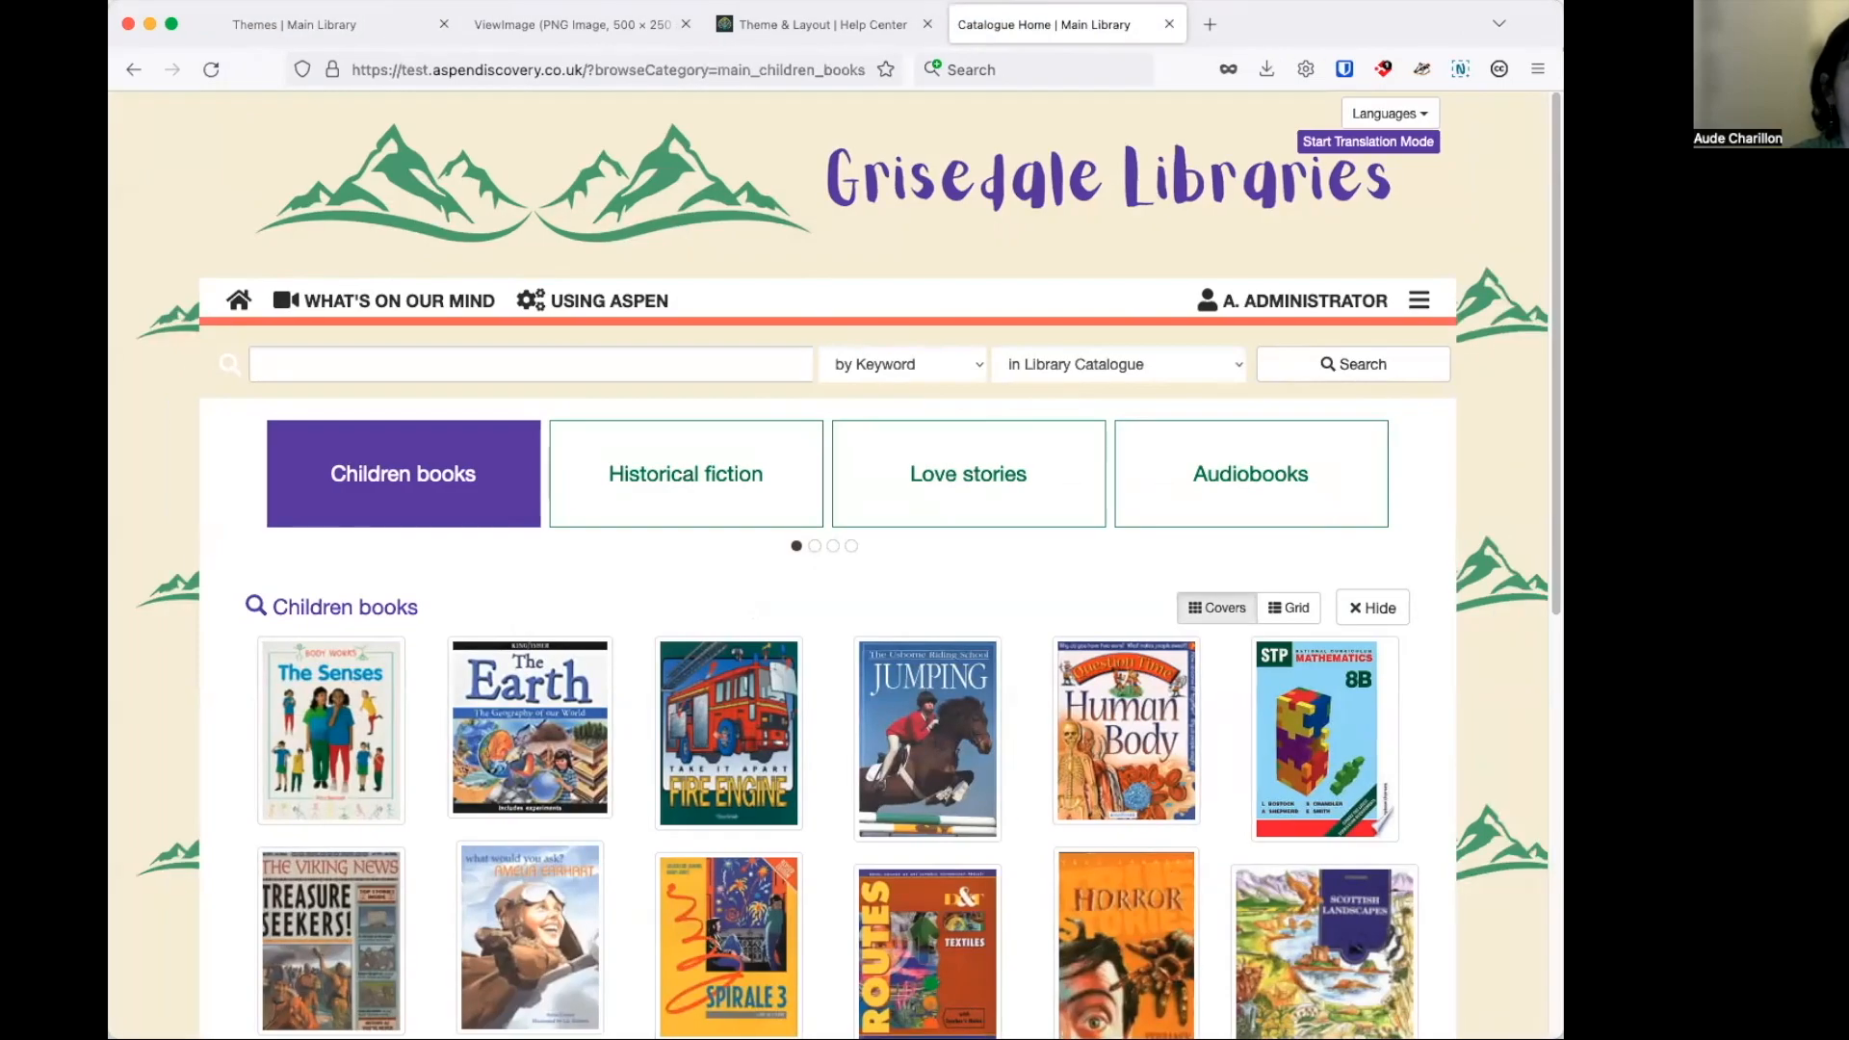
{"action": "left_click_drag", "start_coordinate": [1564, 494], "coordinate": [1780, 494]}
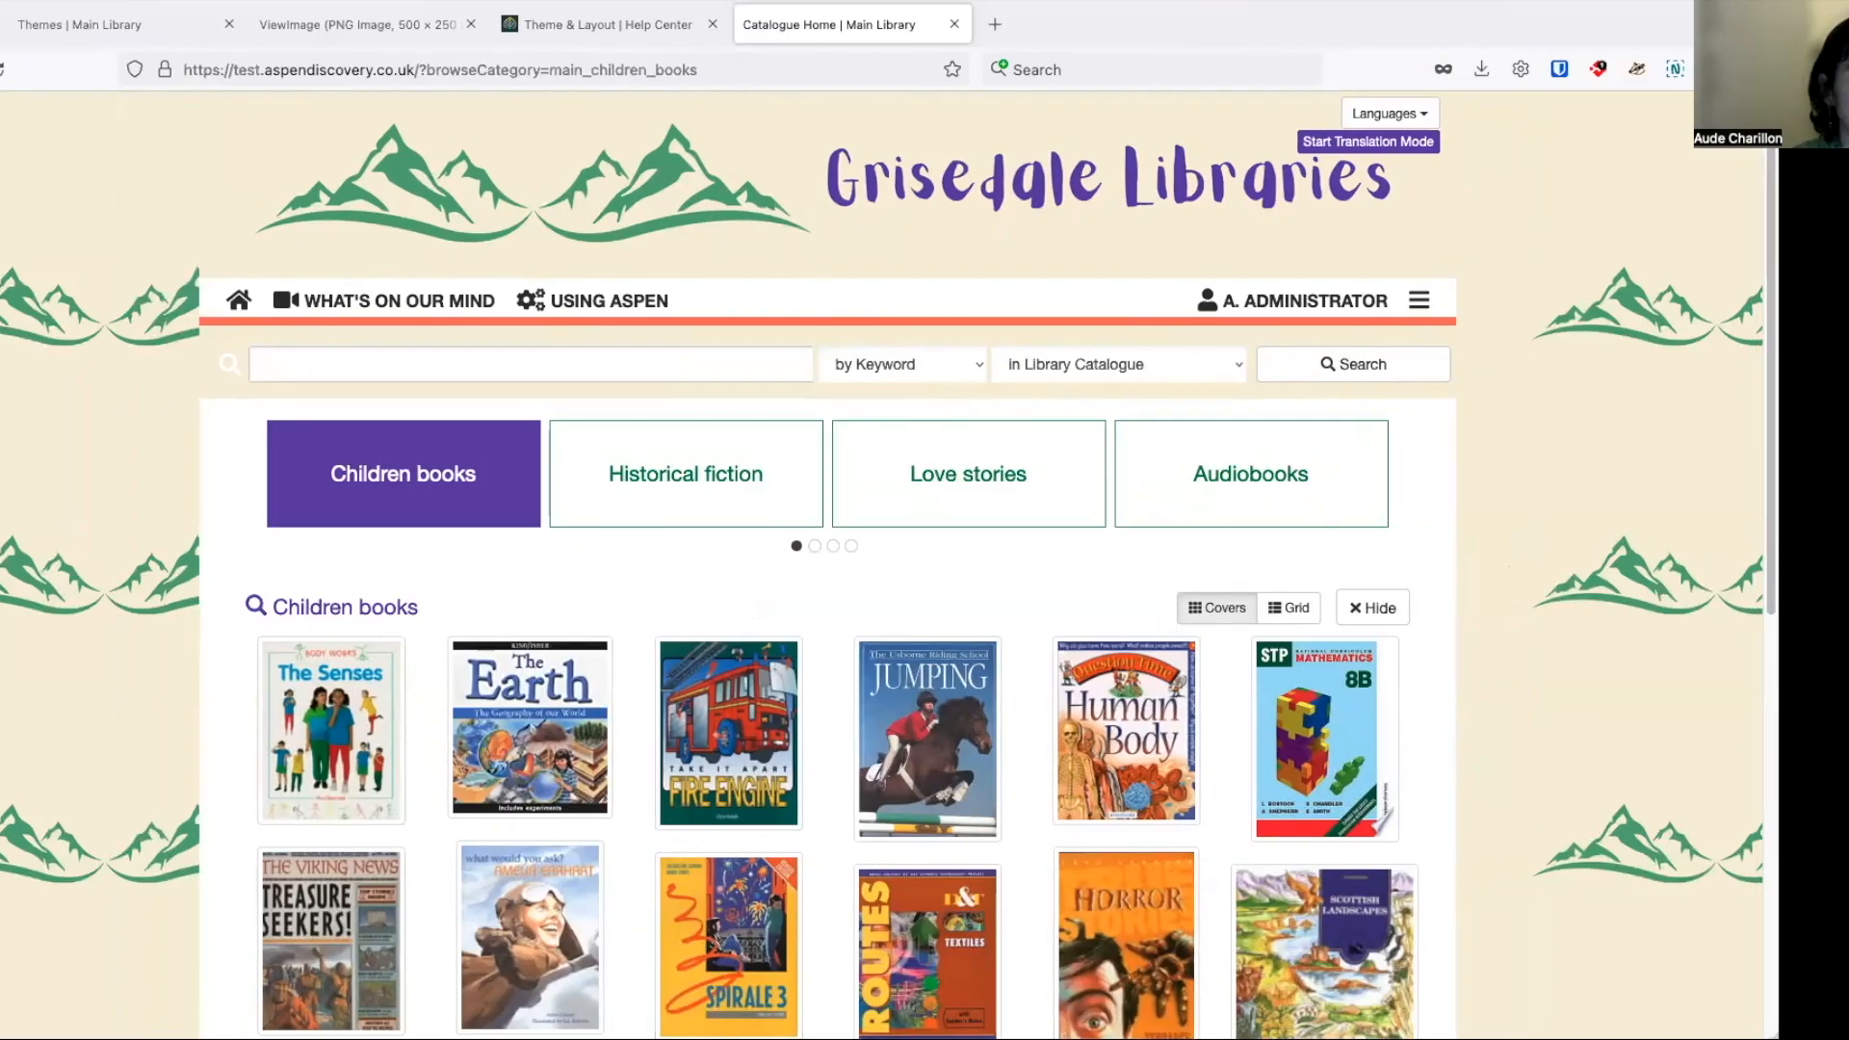
{"action": "left_click_drag", "start_coordinate": [1780, 494], "coordinate": [1166, 489]}
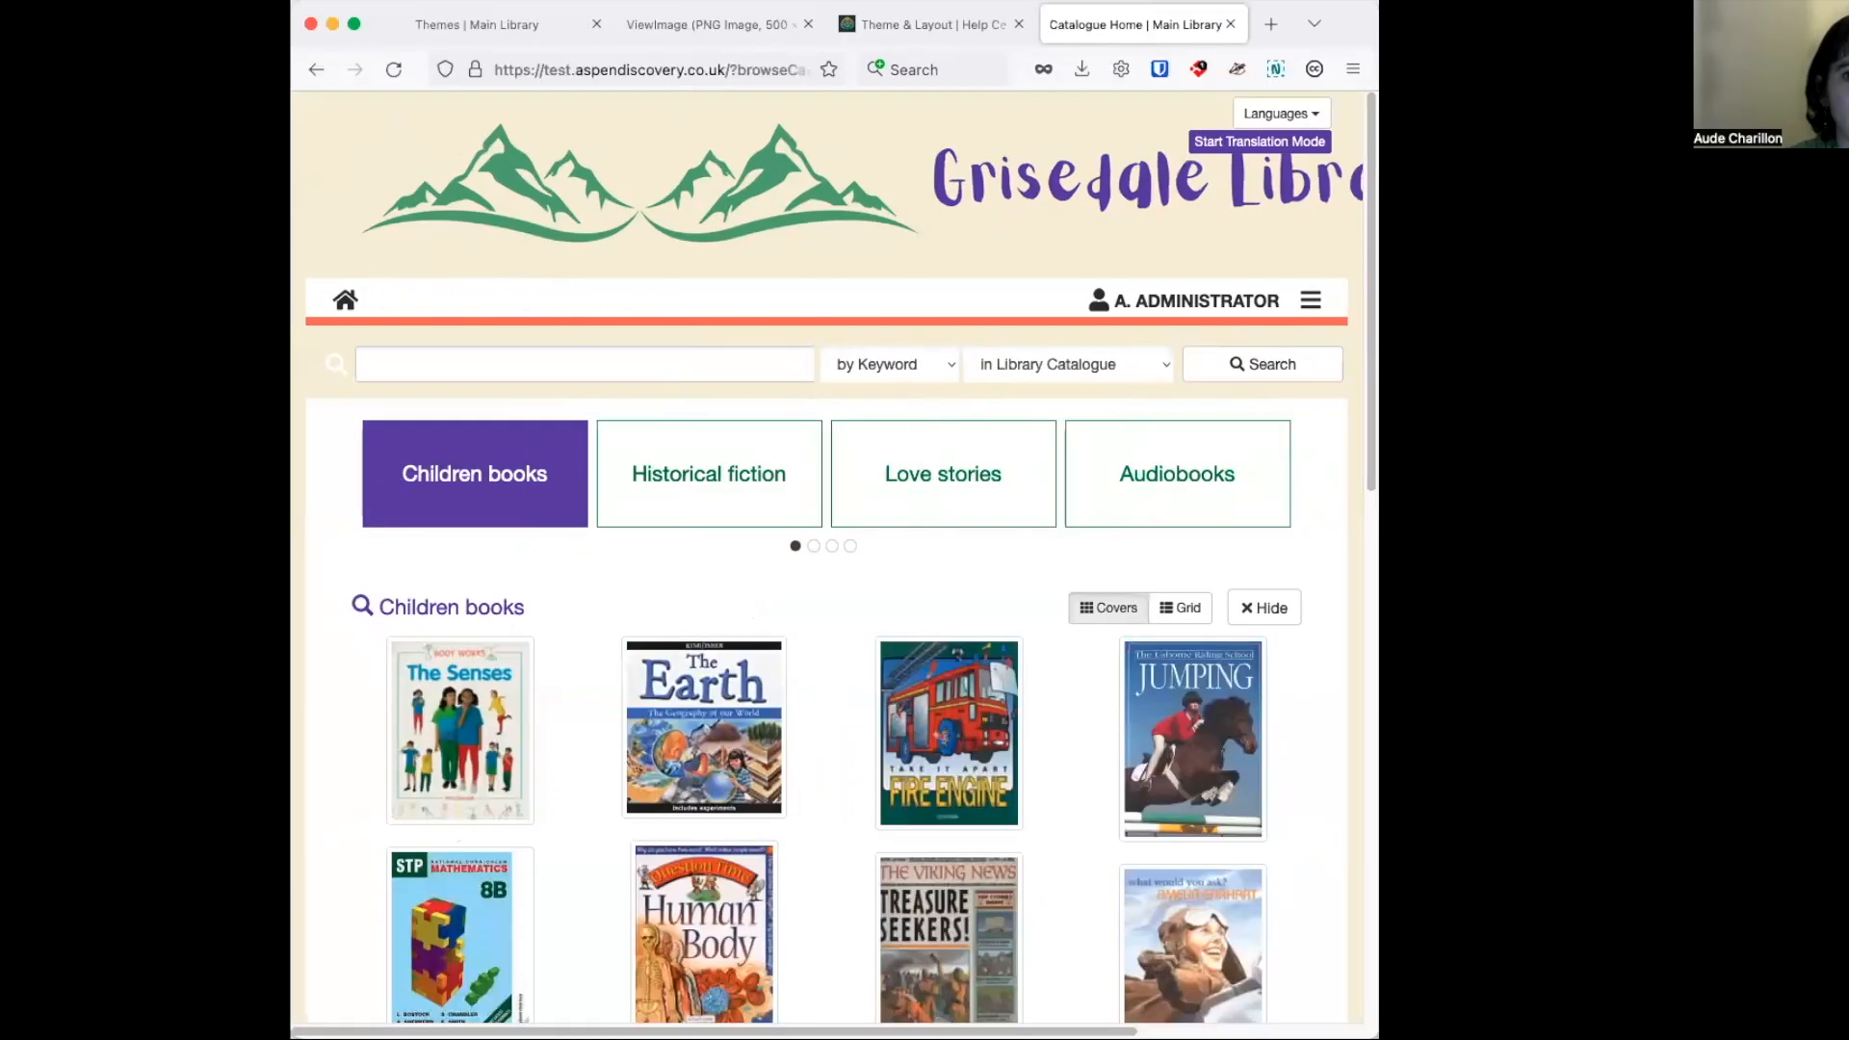
{"action": "left_click_drag", "start_coordinate": [1379, 488], "coordinate": [1561, 494]}
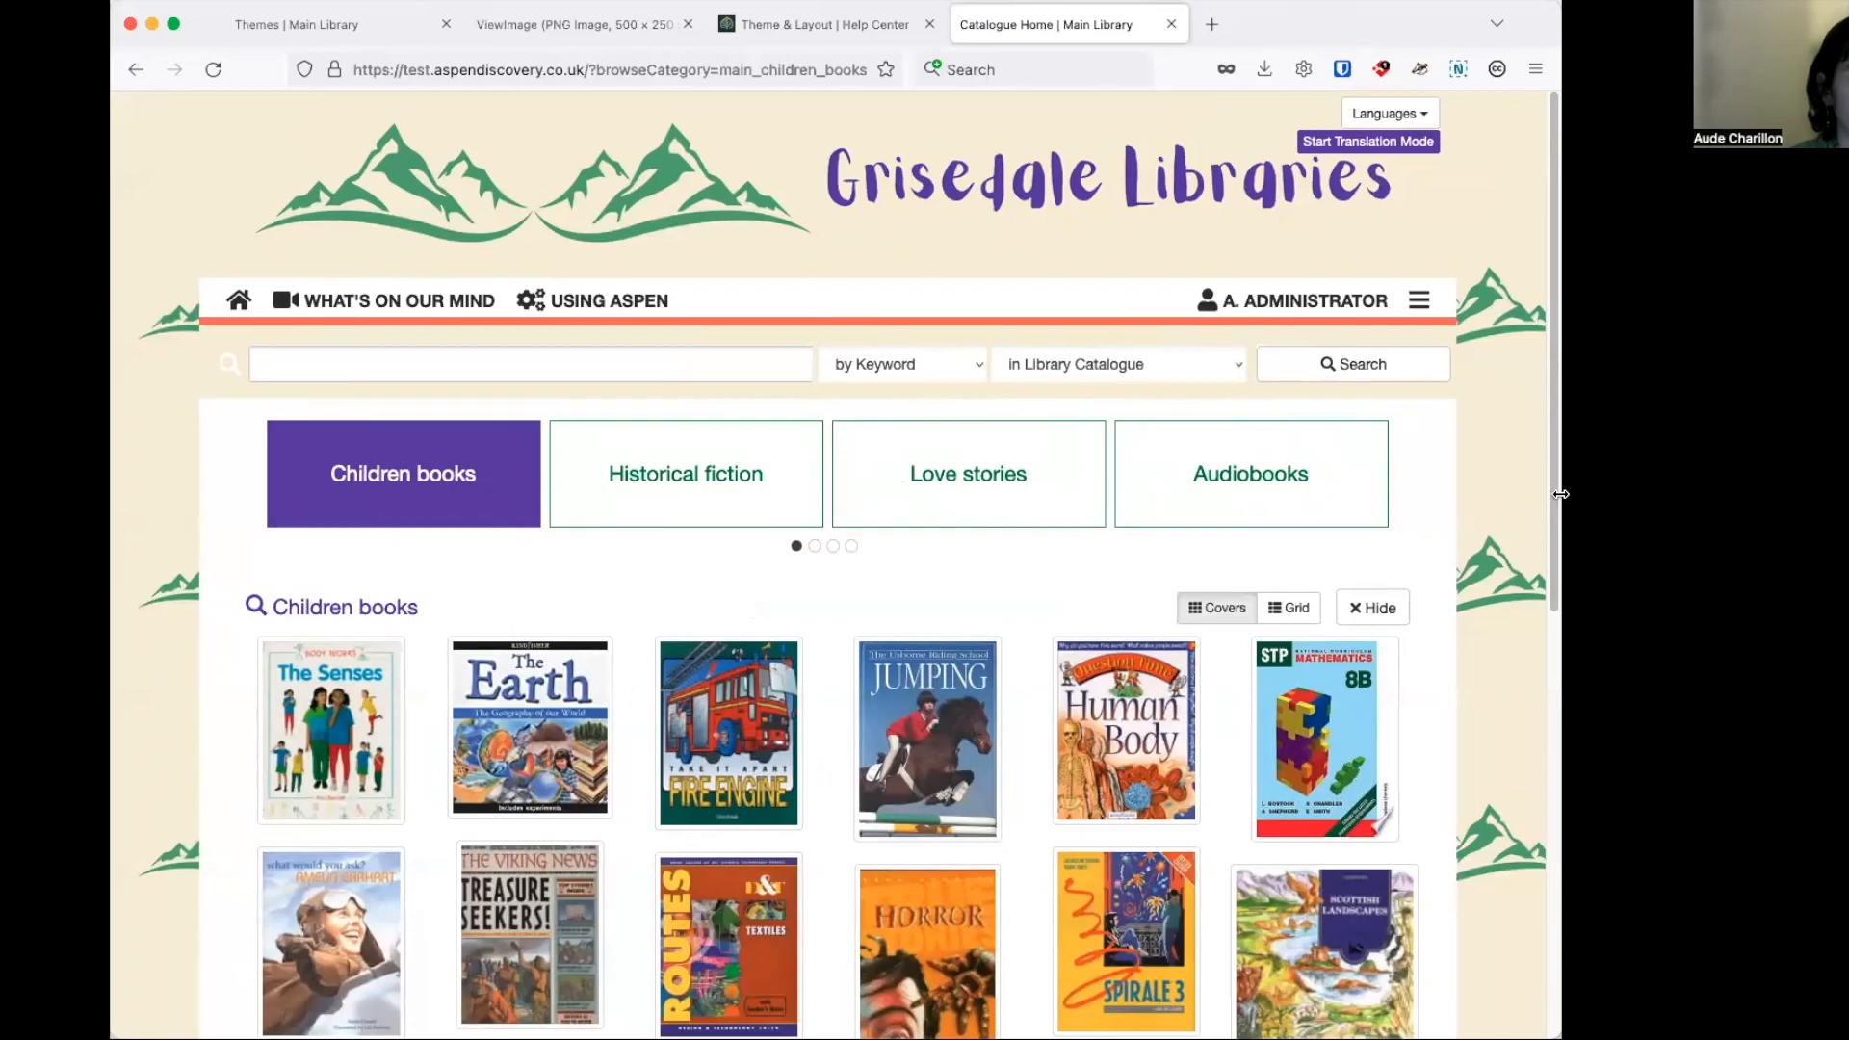
Examine the background along the whole catalogue home page, down to the footer and back to the header.
{"action": "scroll", "coordinate": [1506, 454], "scroll_direction": "down", "scroll_amount": 3}
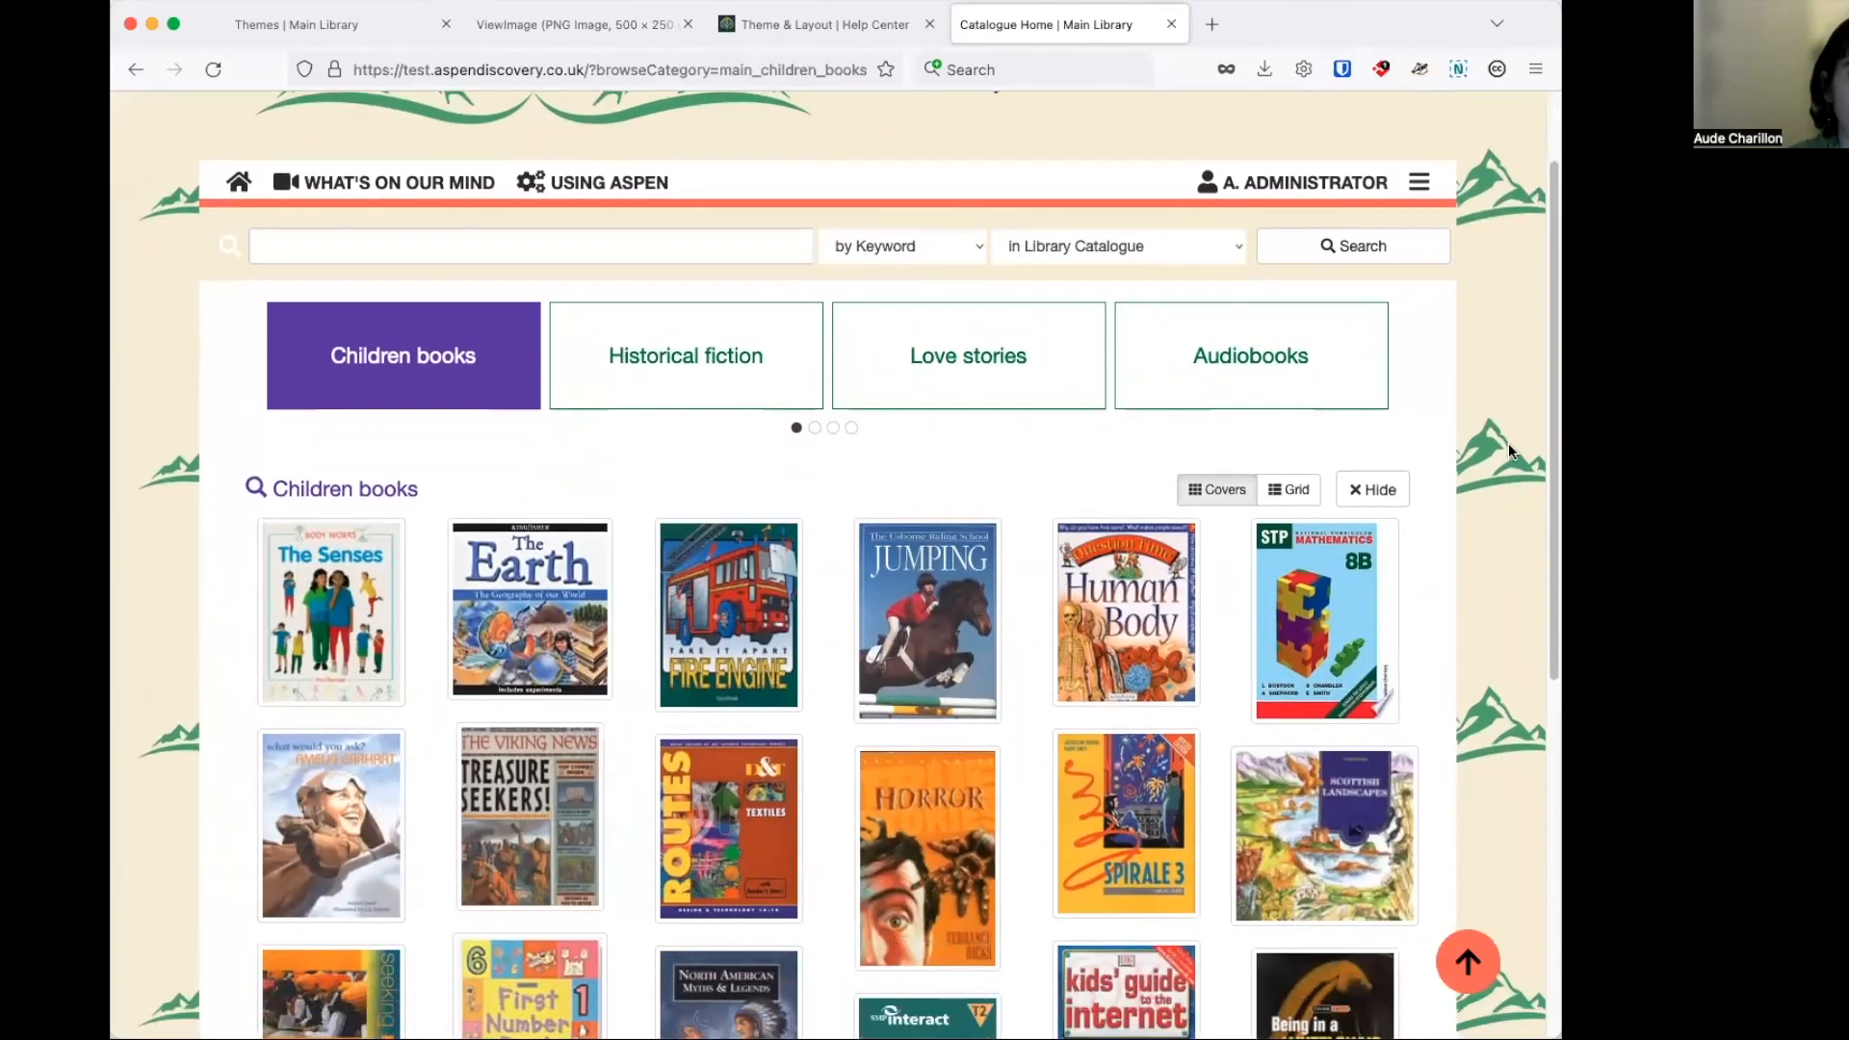
{"action": "scroll", "coordinate": [1509, 450], "scroll_direction": "down", "scroll_amount": 4}
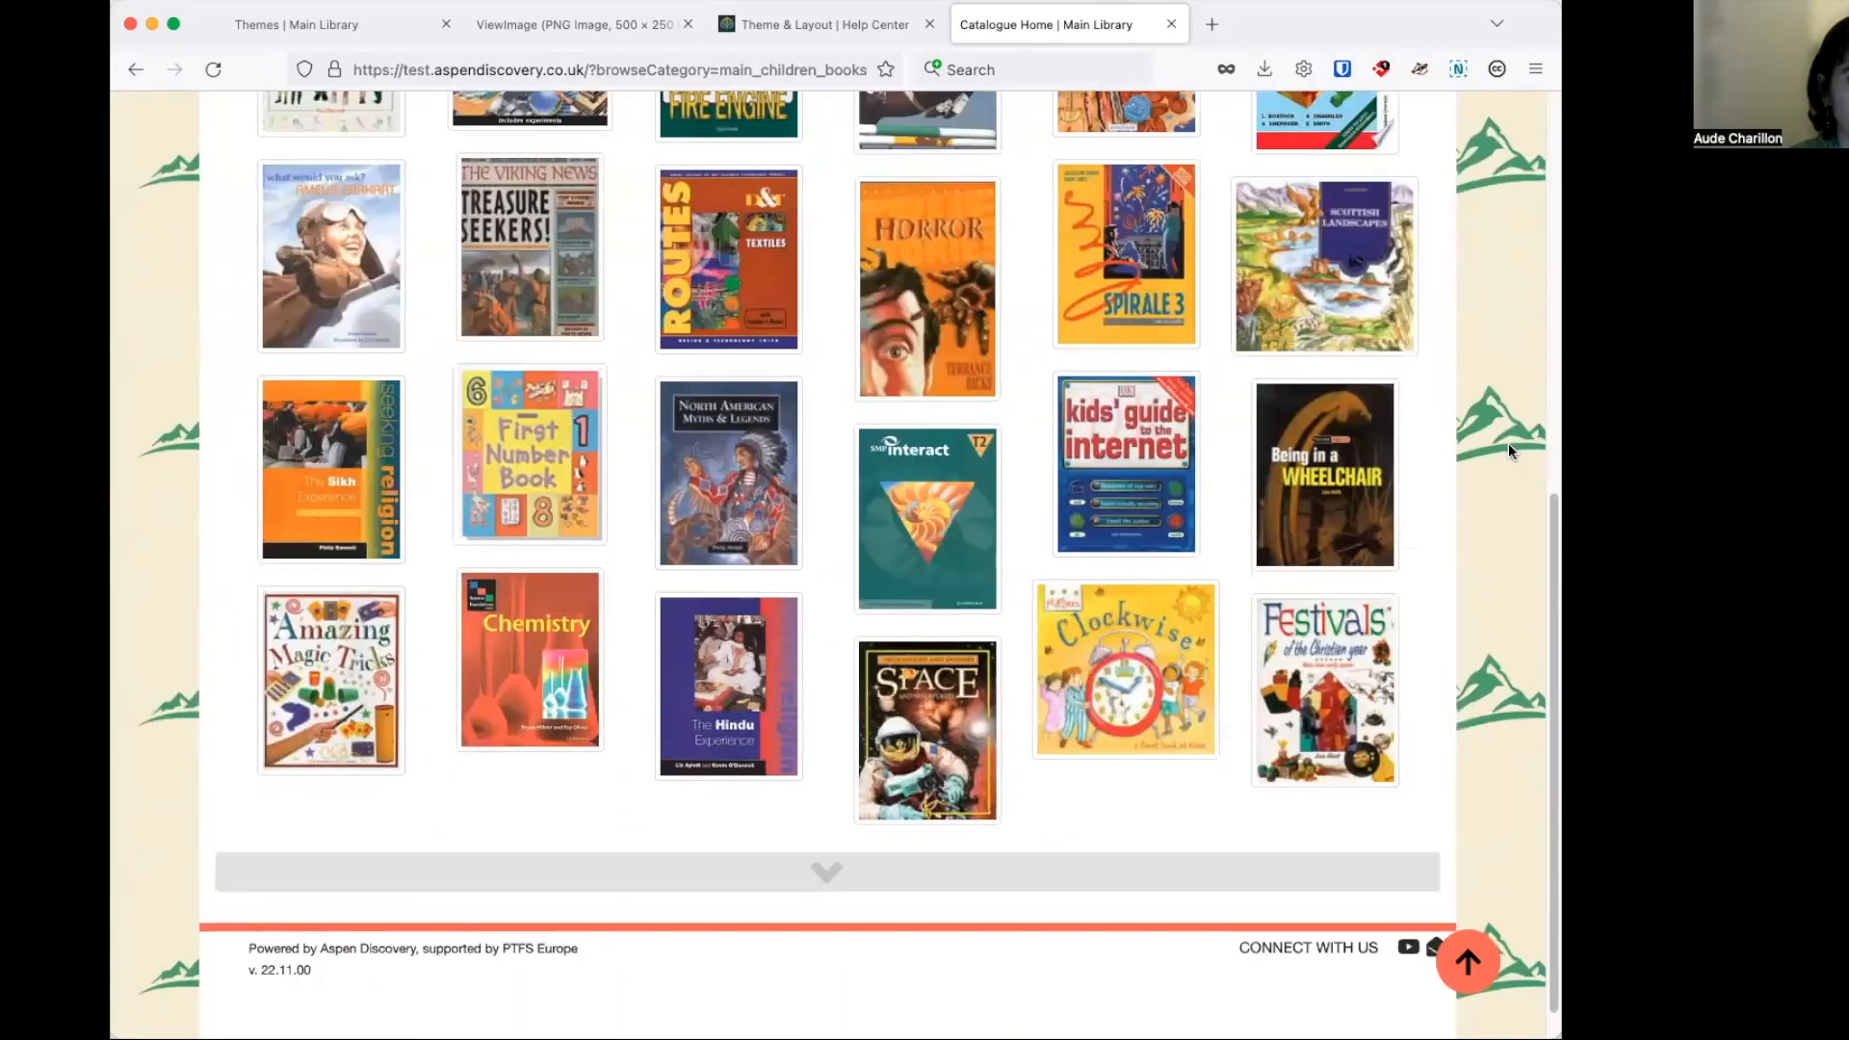
{"action": "scroll", "coordinate": [1509, 443], "scroll_direction": "up", "scroll_amount": 5}
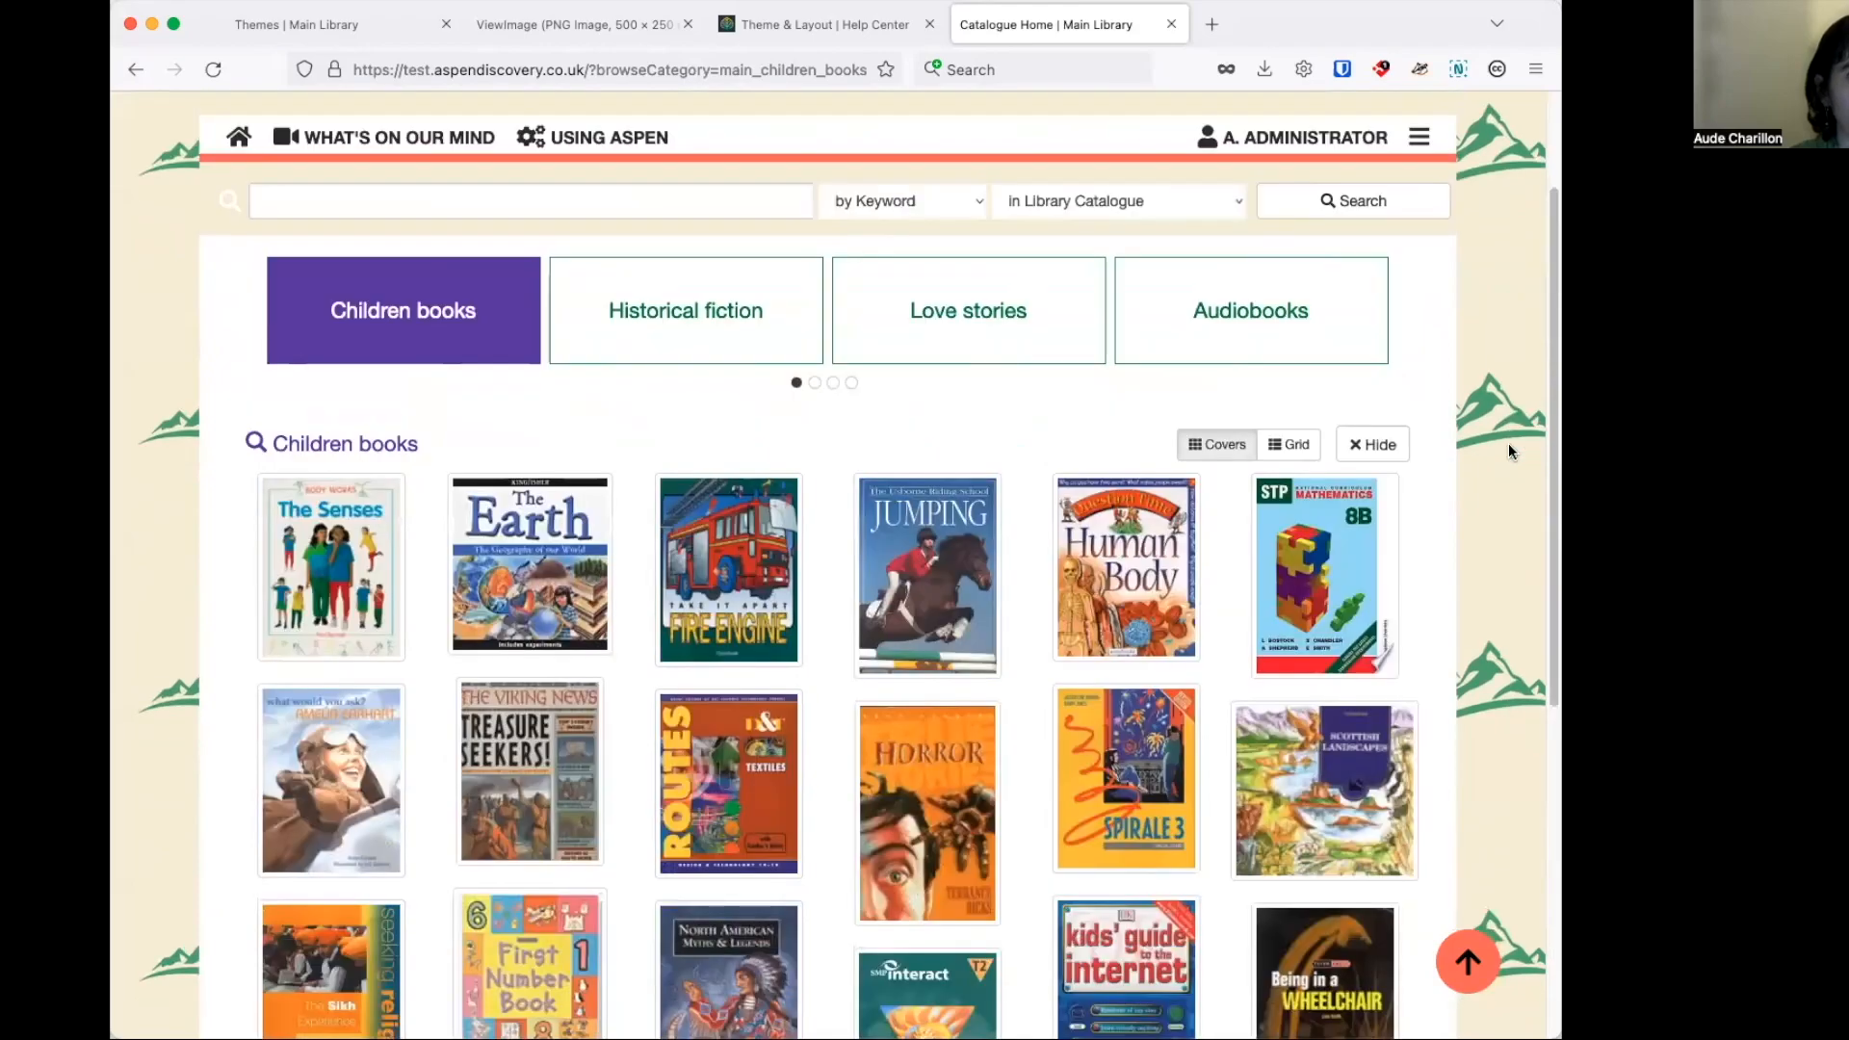
{"action": "scroll", "coordinate": [1508, 451], "scroll_direction": "up", "scroll_amount": 2}
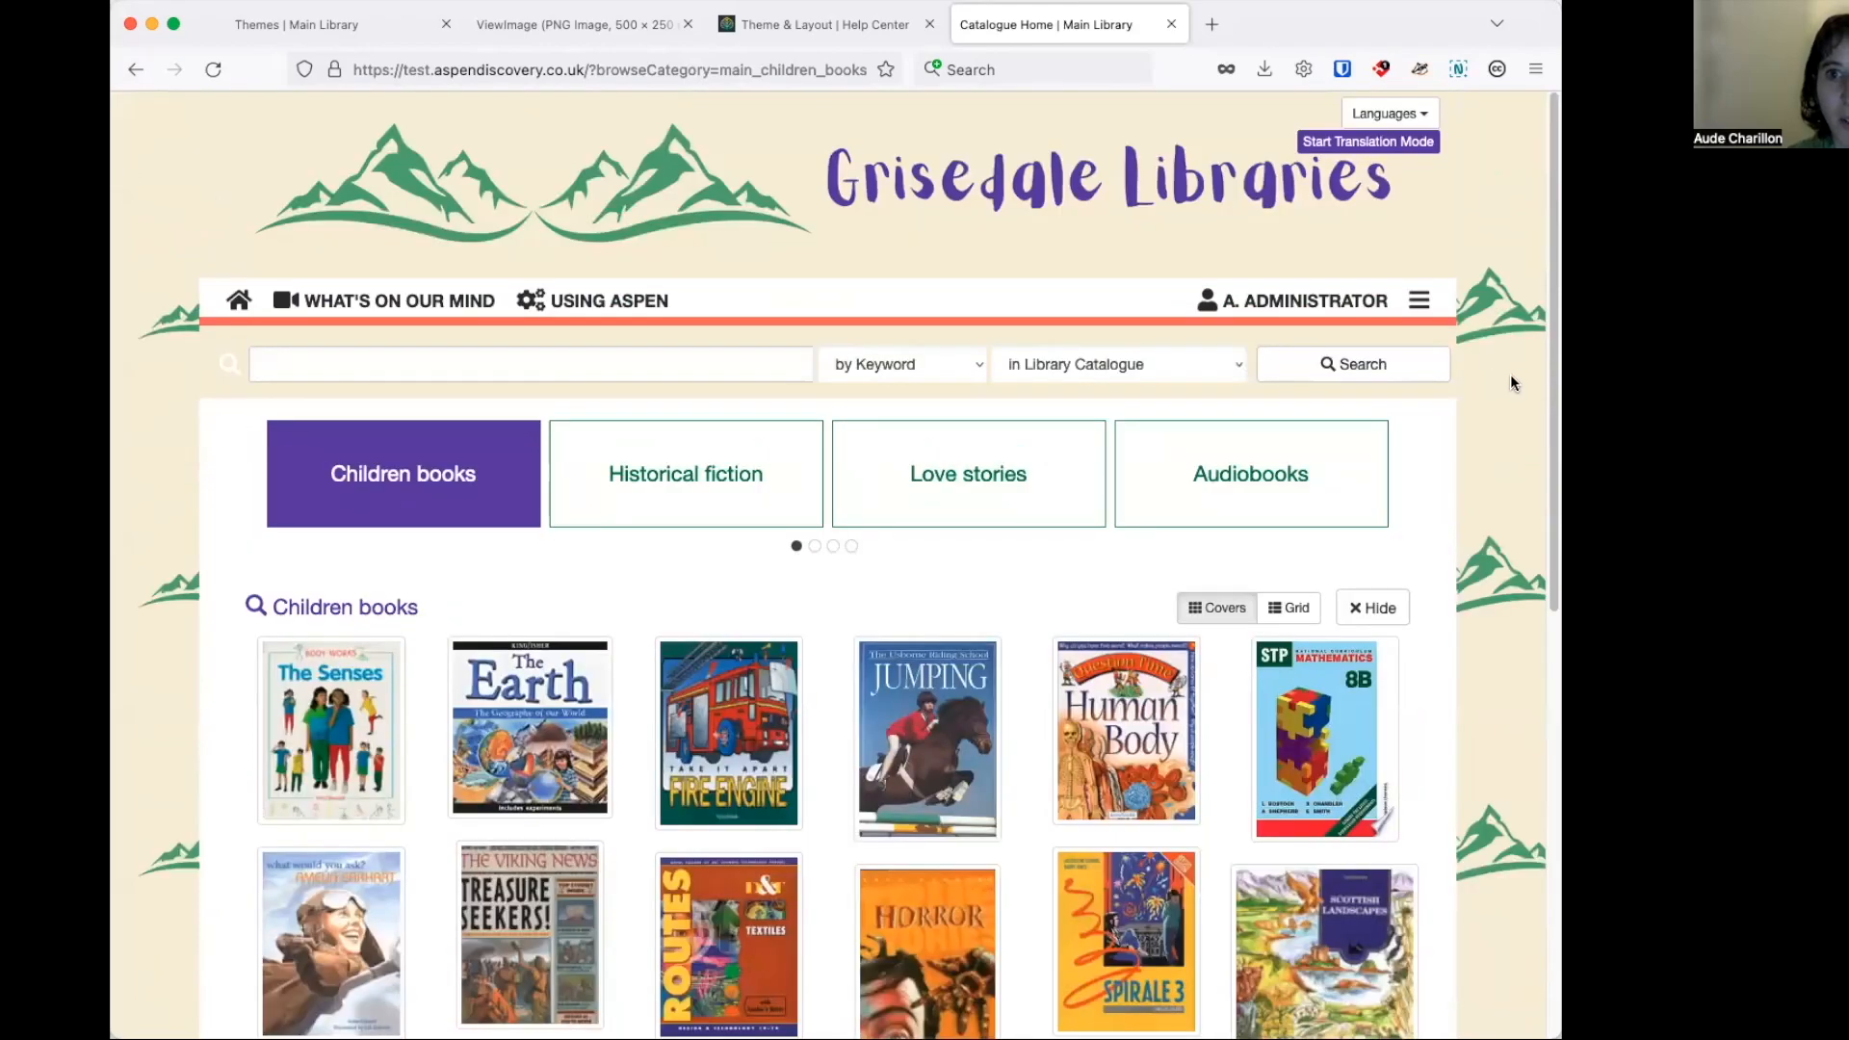